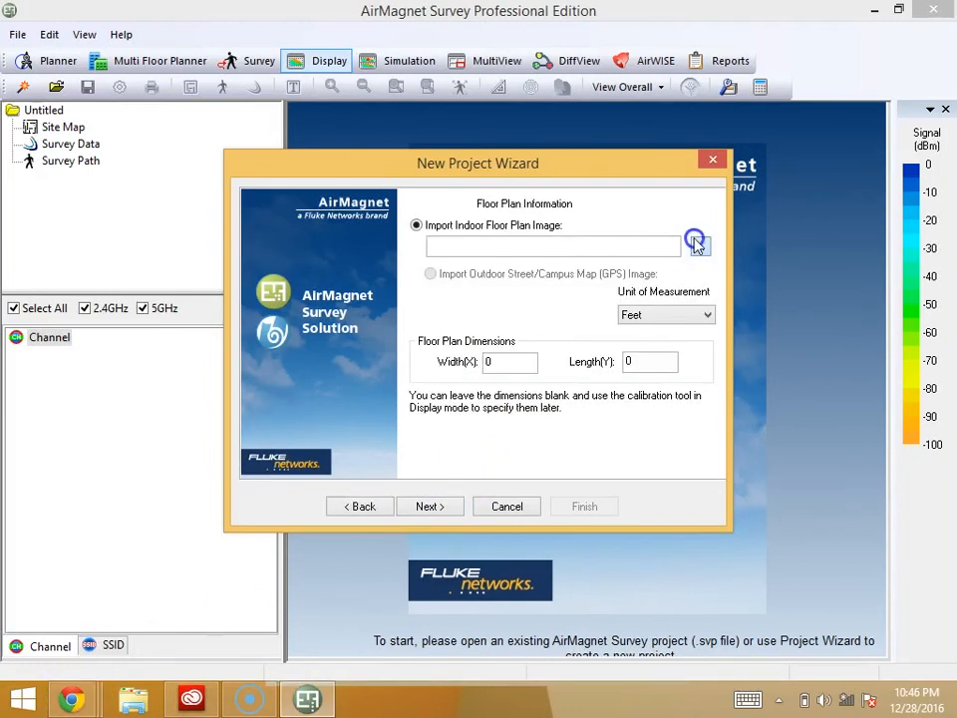
Import the file smsequipment edmonton AP locations.png from the Desktop as the project's indoor floor plan image.
{"action": "left_click", "coordinate": [696, 245]}
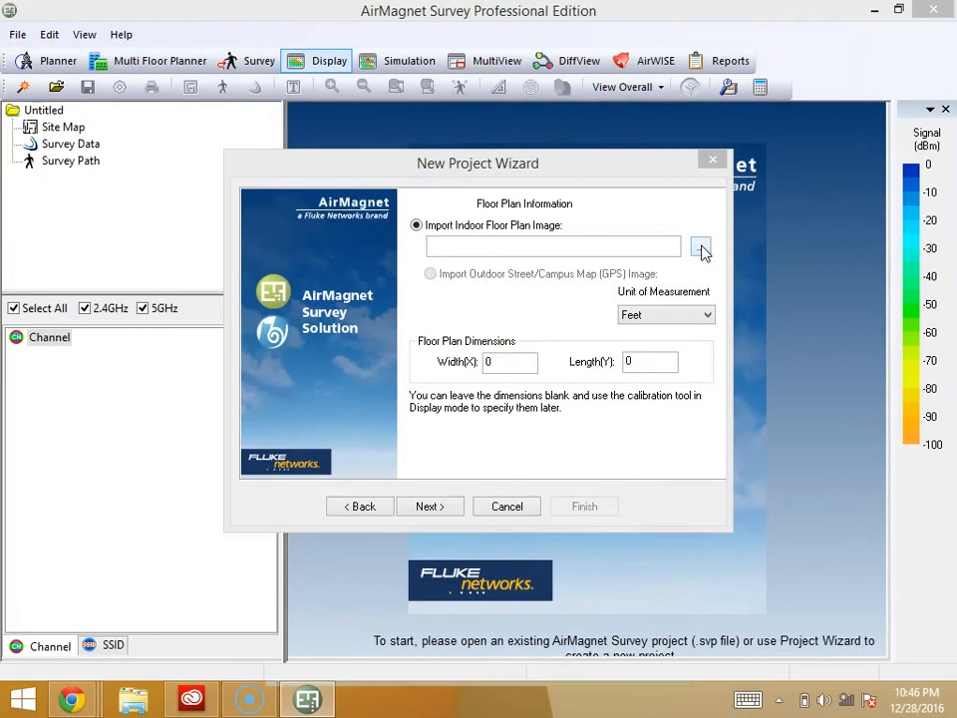
{"action": "mouse_move", "coordinate": [869, 468]}
{"action": "left_mouse_down"}
{"action": "mouse_move", "coordinate": [870, 478]}
{"action": "mouse_move", "coordinate": [860, 411]}
{"action": "mouse_move", "coordinate": [869, 479]}
{"action": "left_mouse_up"}
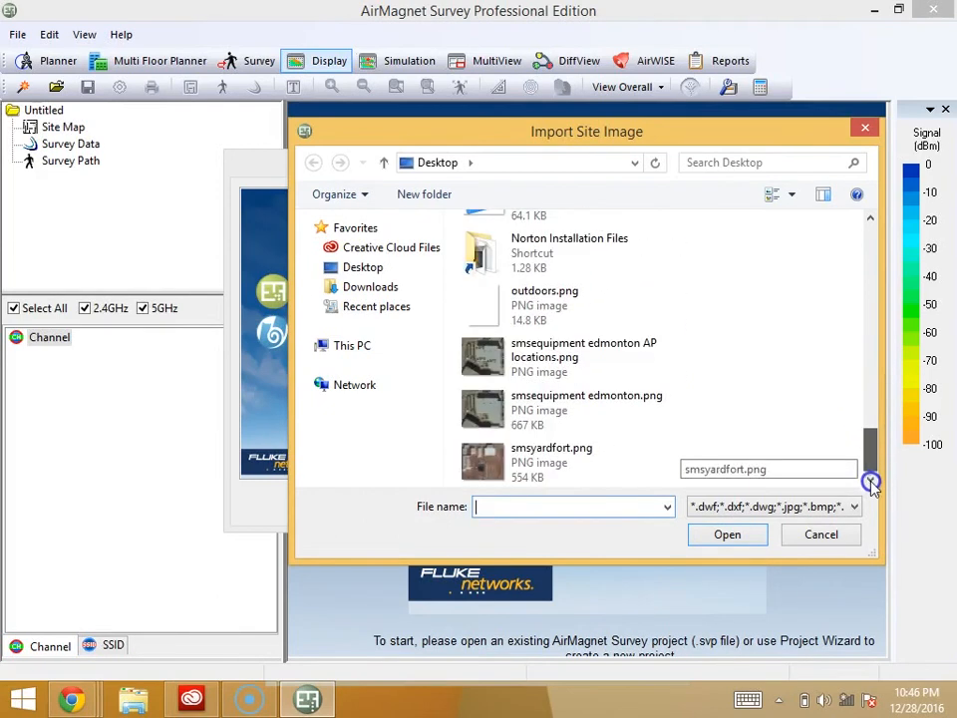
{"action": "double_click", "coordinate": [476, 377]}
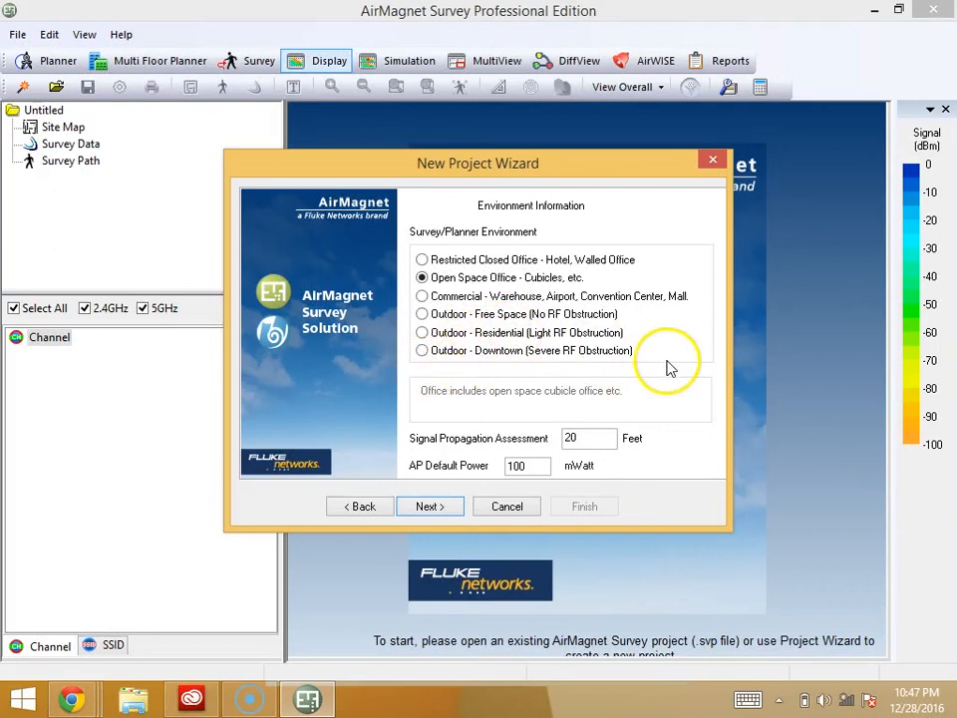
Compare the survey environment presets, set the environment to Outdoor - Free Space (No RF Obstruction) and continue the wizard.
{"action": "left_click", "coordinate": [422, 315]}
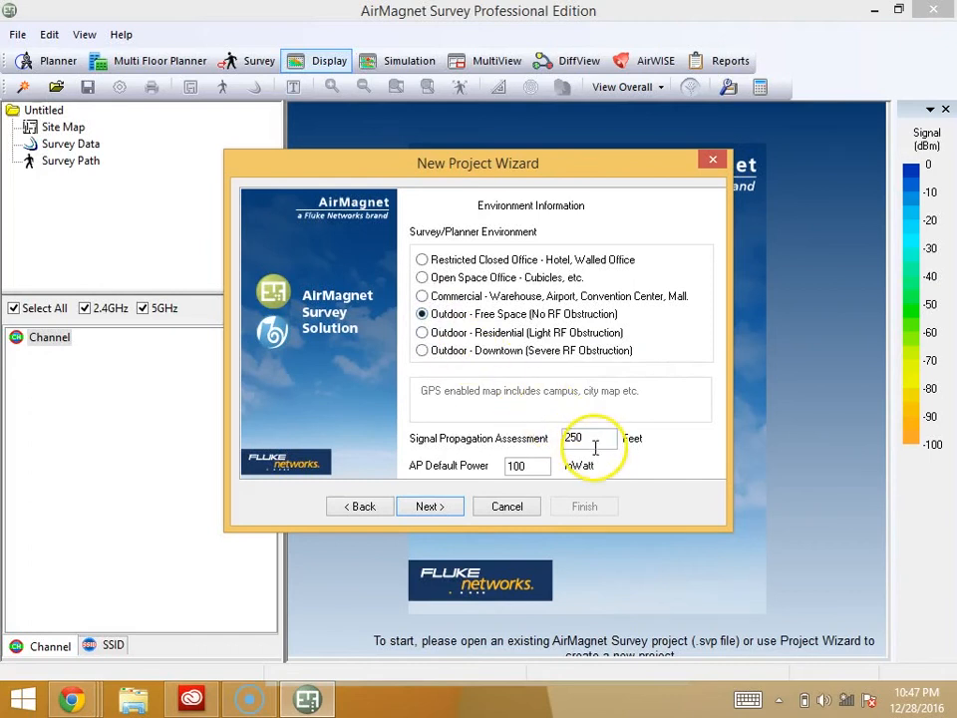
{"action": "left_click", "coordinate": [421, 296]}
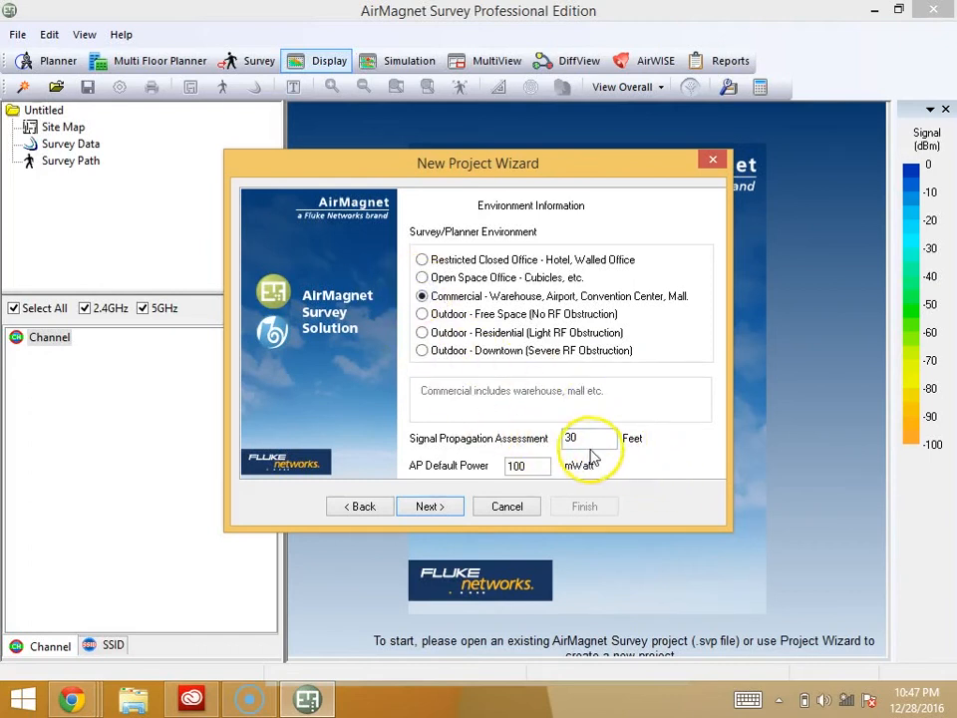
{"action": "left_click", "coordinate": [421, 352]}
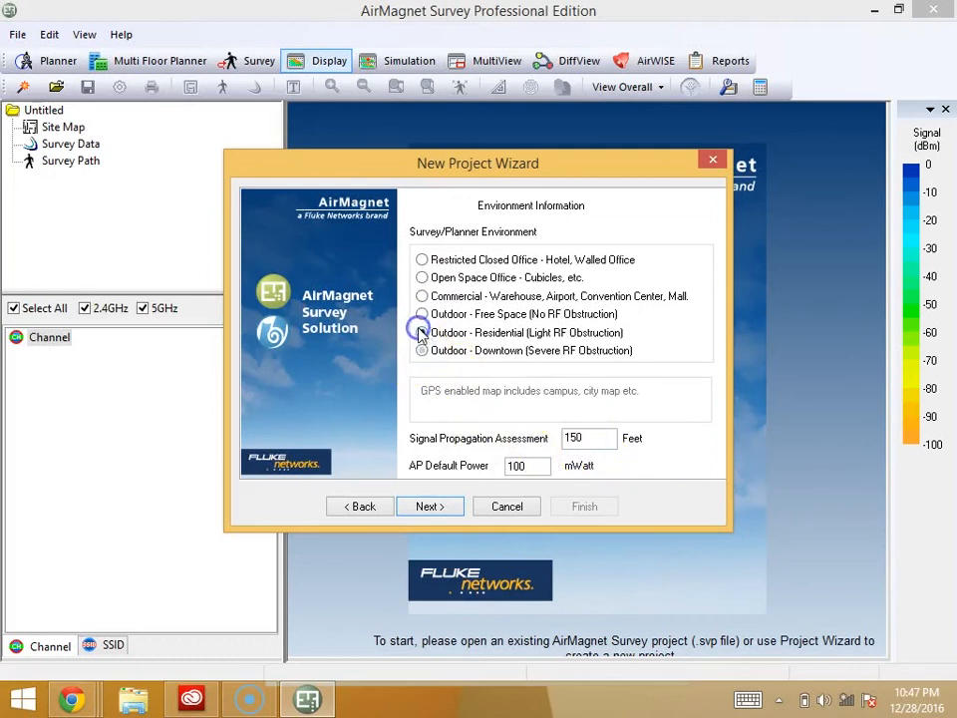
{"action": "left_click", "coordinate": [421, 297]}
{"action": "left_click", "coordinate": [421, 314]}
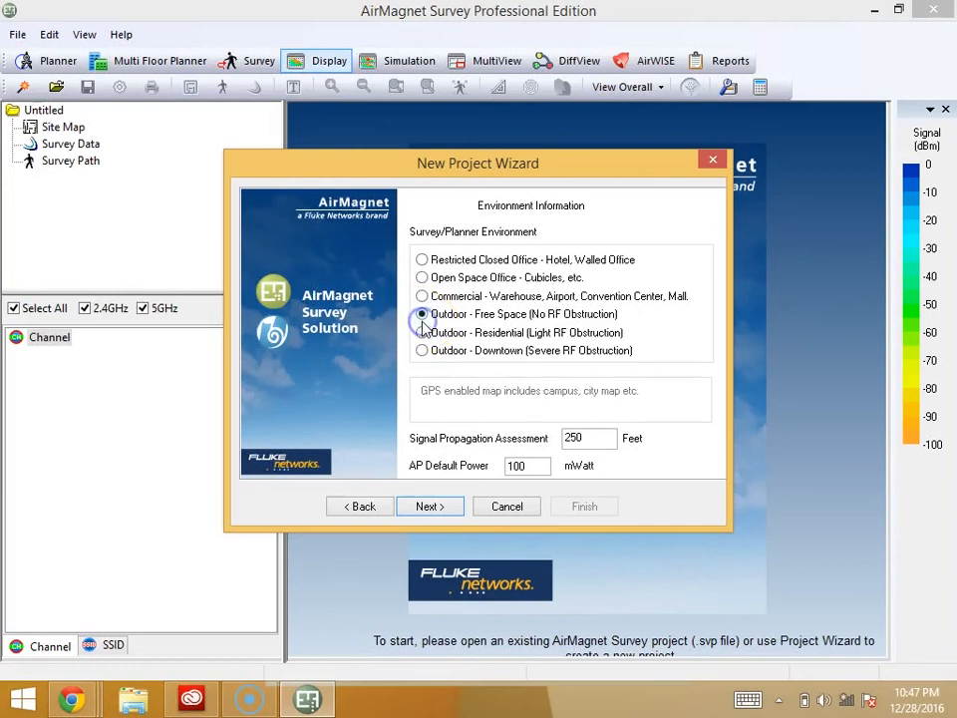
{"action": "left_click", "coordinate": [430, 509]}
Enter "This is my survey" as the survey description and finish creating the project.
{"action": "left_click", "coordinate": [557, 335]}
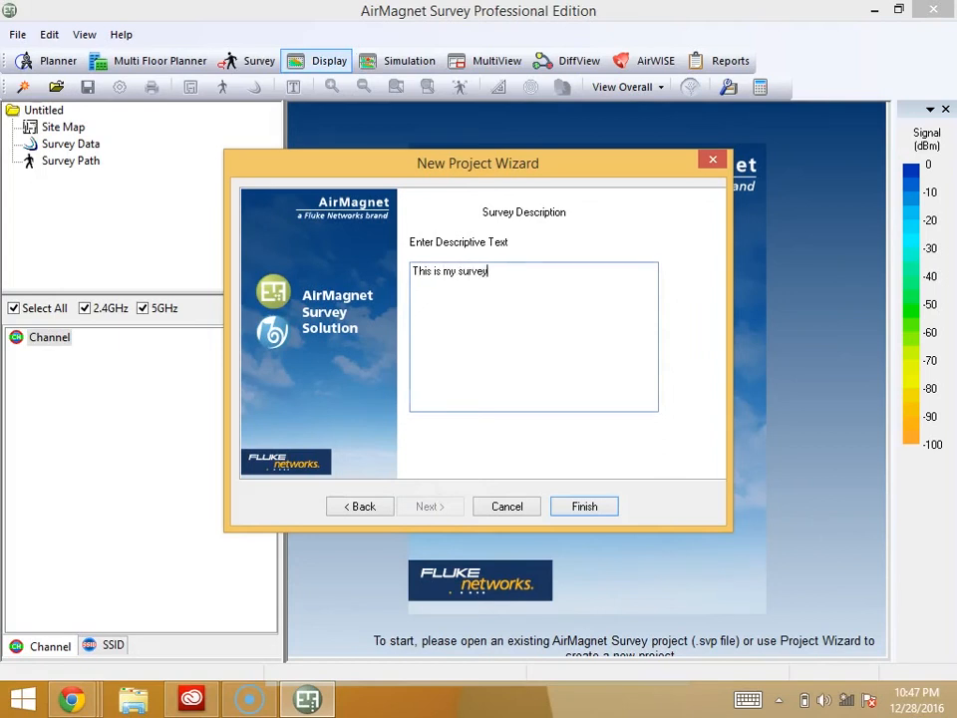
{"action": "left_click", "coordinate": [573, 513]}
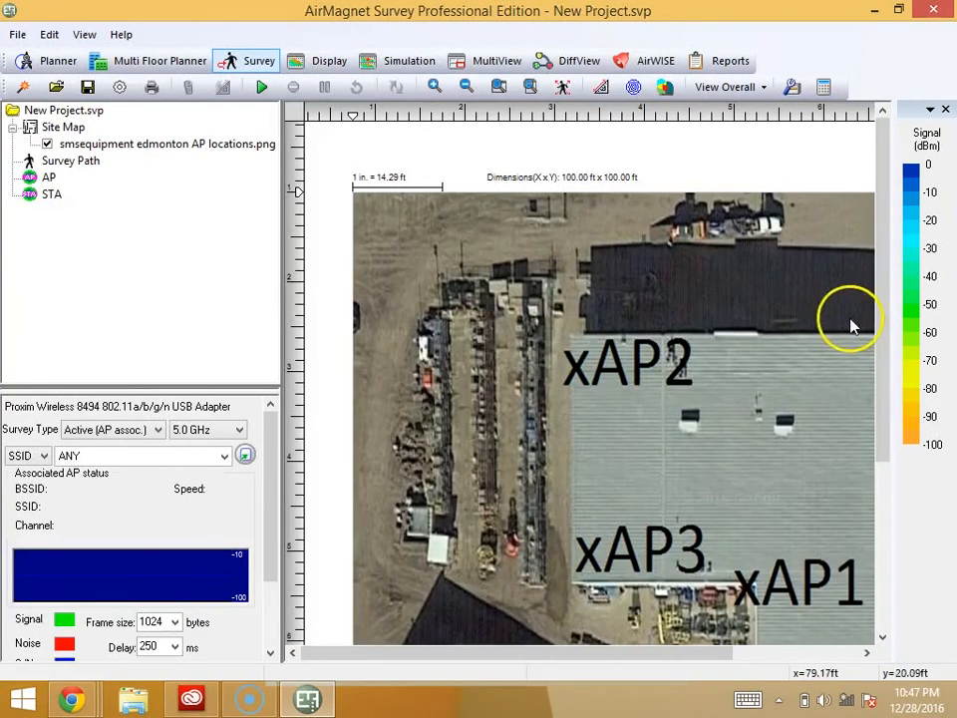
Set the survey type to Passive and start the survey on the imported site map.
{"action": "left_click_drag", "start_coordinate": [888, 252], "coordinate": [864, 200]}
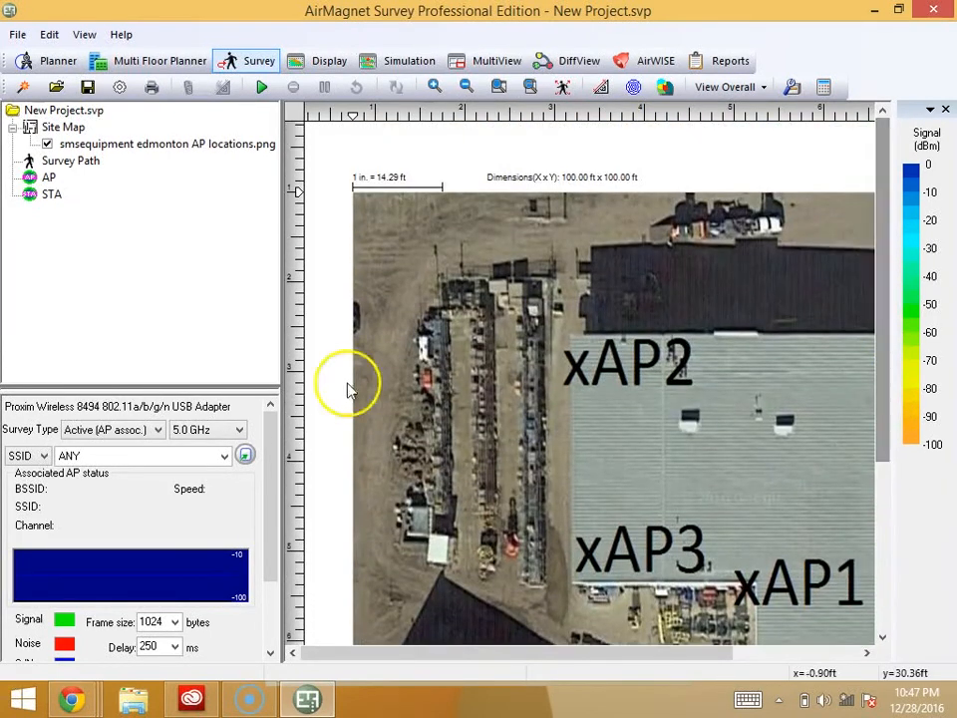
{"action": "left_click", "coordinate": [150, 434]}
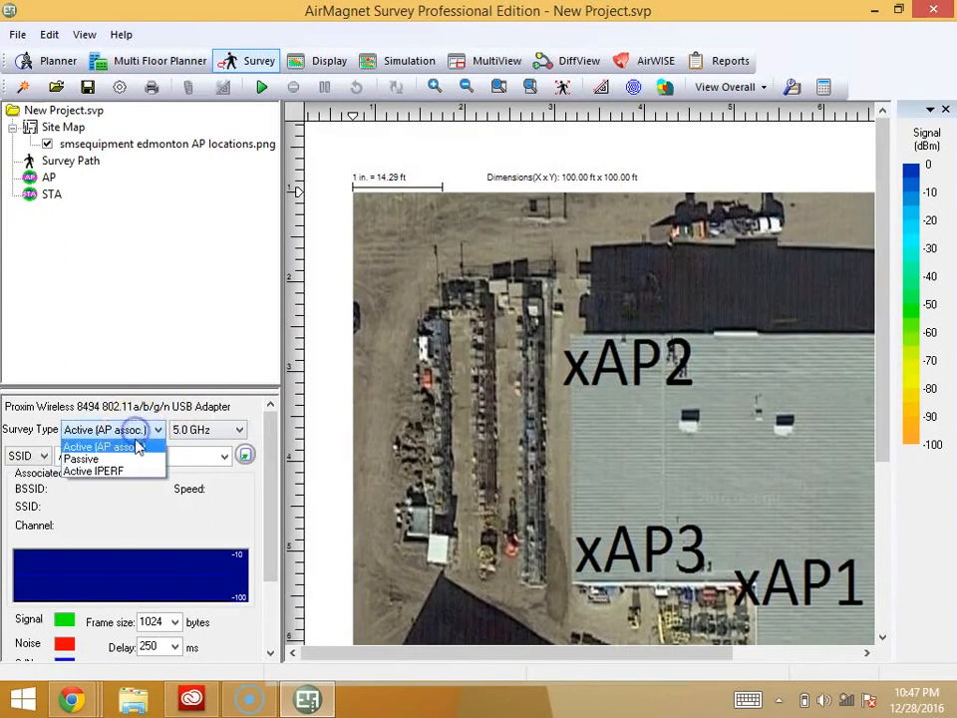
{"action": "left_click", "coordinate": [79, 460]}
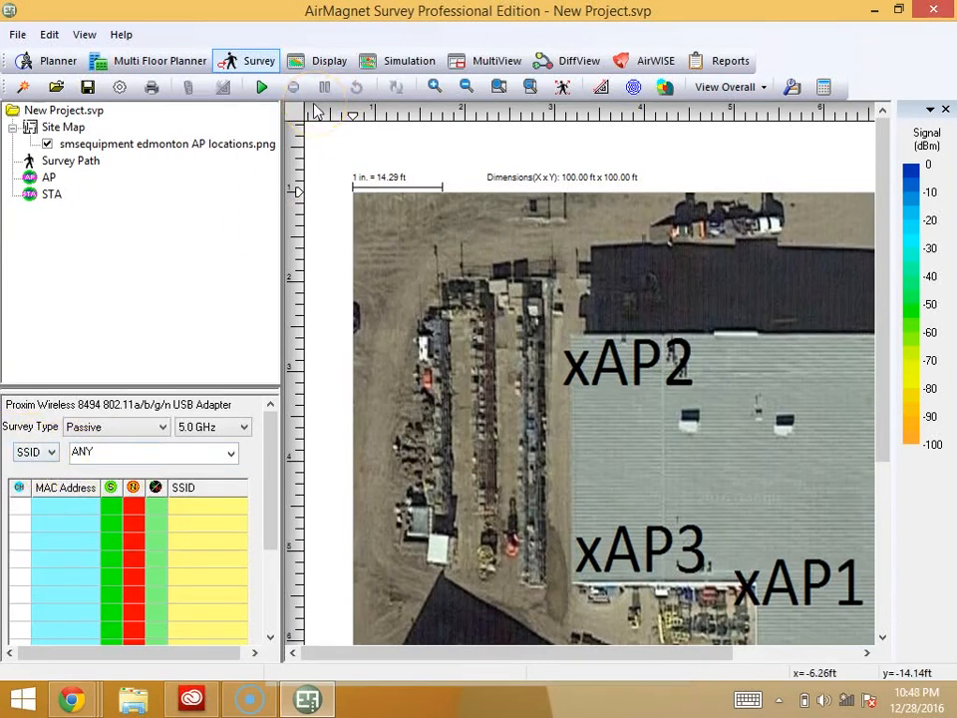
{"action": "left_click", "coordinate": [261, 87]}
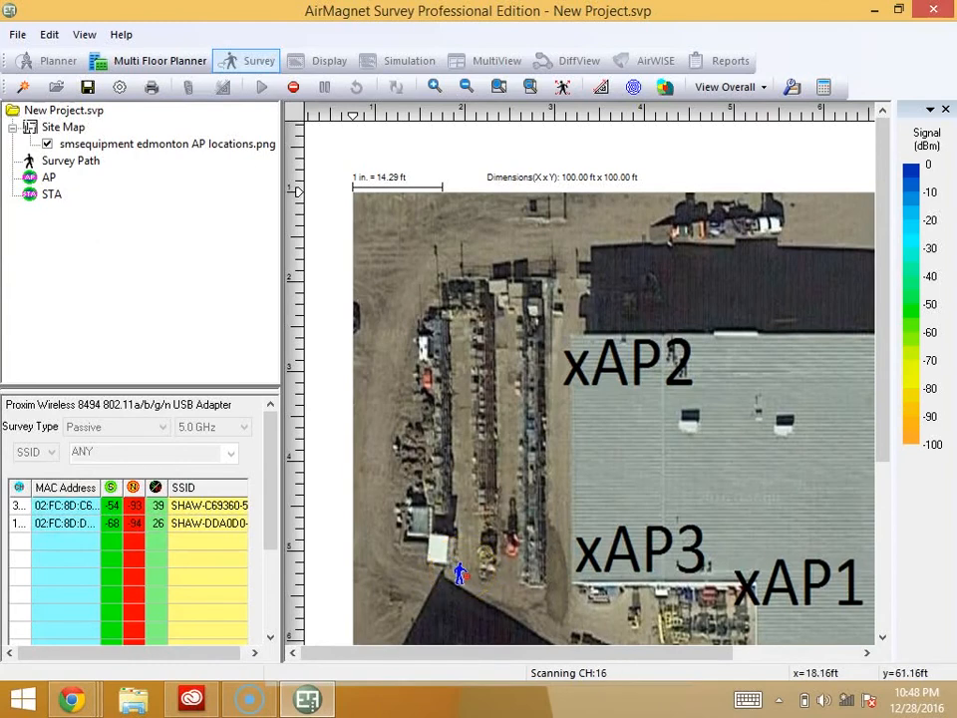
Record survey points along the western yard aisle, from its south end by the dark roof up to its north end.
{"action": "left_click", "coordinate": [460, 574]}
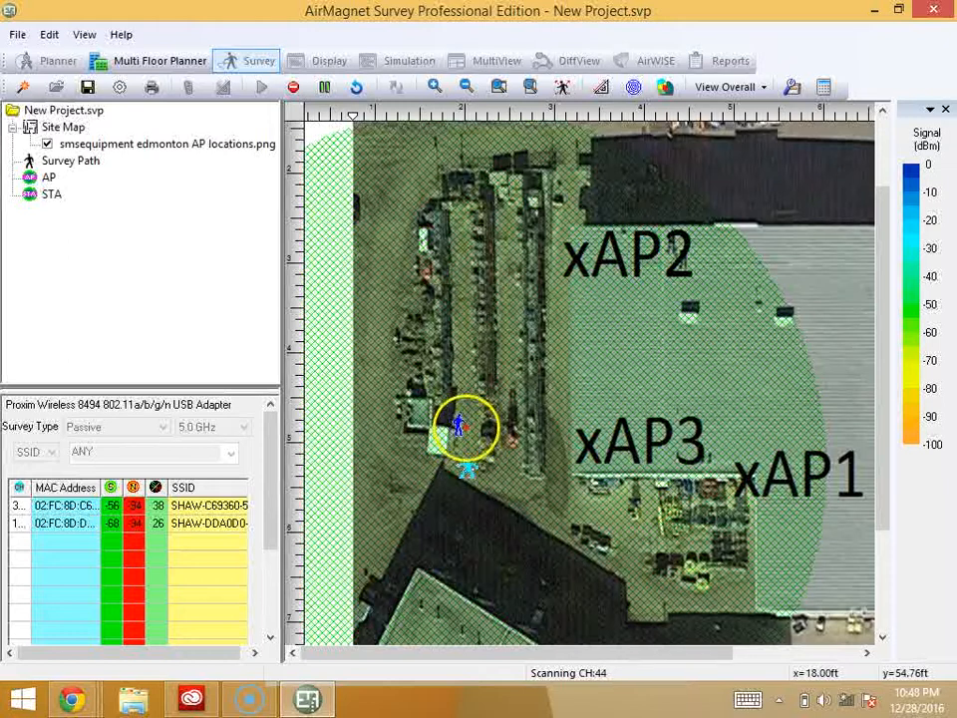
{"action": "left_click", "coordinate": [464, 420]}
{"action": "left_click", "coordinate": [460, 360]}
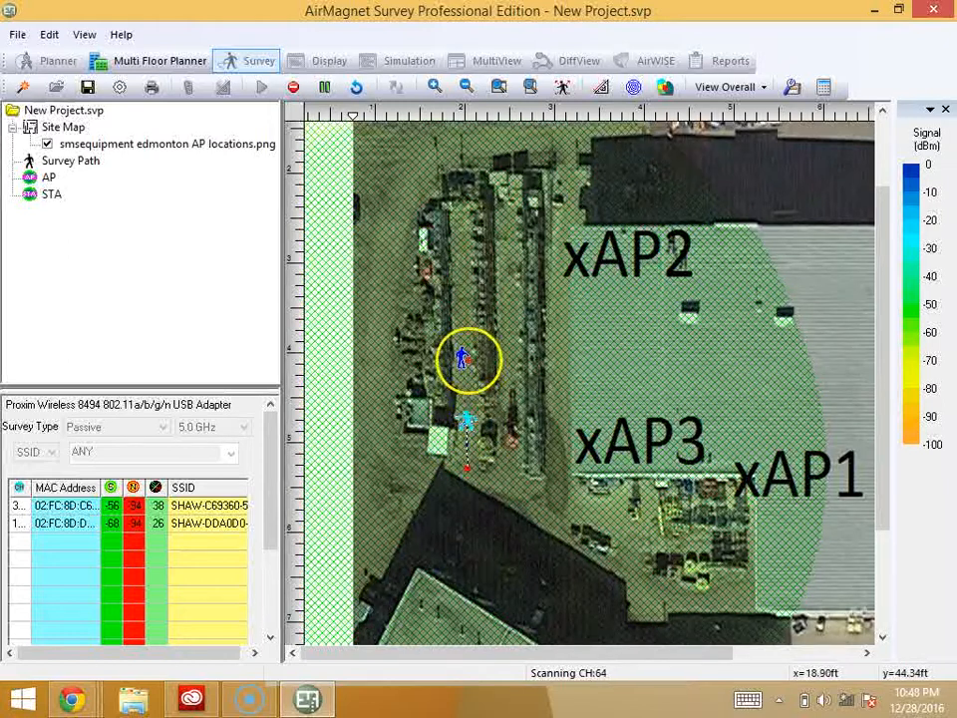
{"action": "left_click", "coordinate": [464, 331]}
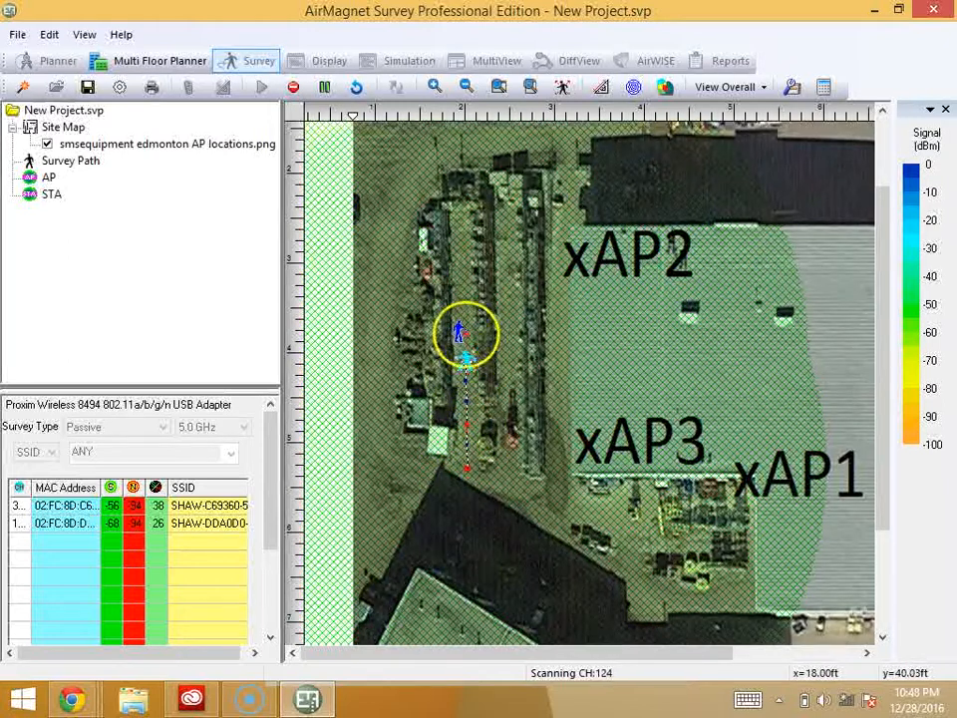
{"action": "left_click", "coordinate": [467, 277]}
{"action": "left_click", "coordinate": [466, 235]}
Continue the survey path across to the neighbouring eastern aisle and down to that aisle's south end.
{"action": "left_click", "coordinate": [507, 234]}
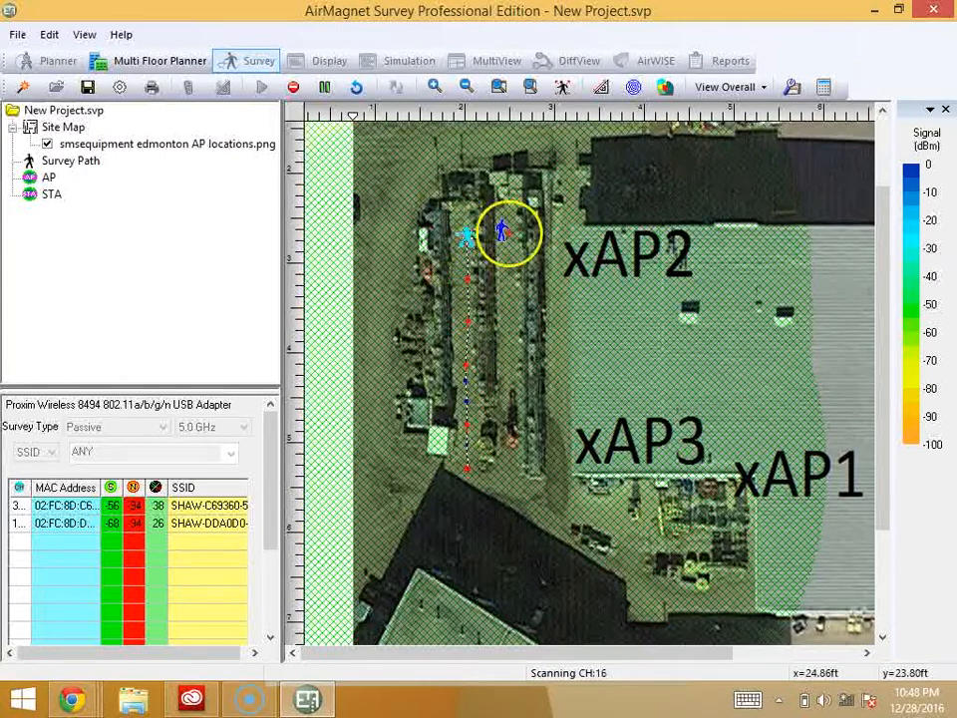
{"action": "left_click", "coordinate": [509, 300]}
{"action": "left_click", "coordinate": [511, 338]}
{"action": "left_click", "coordinate": [510, 397]}
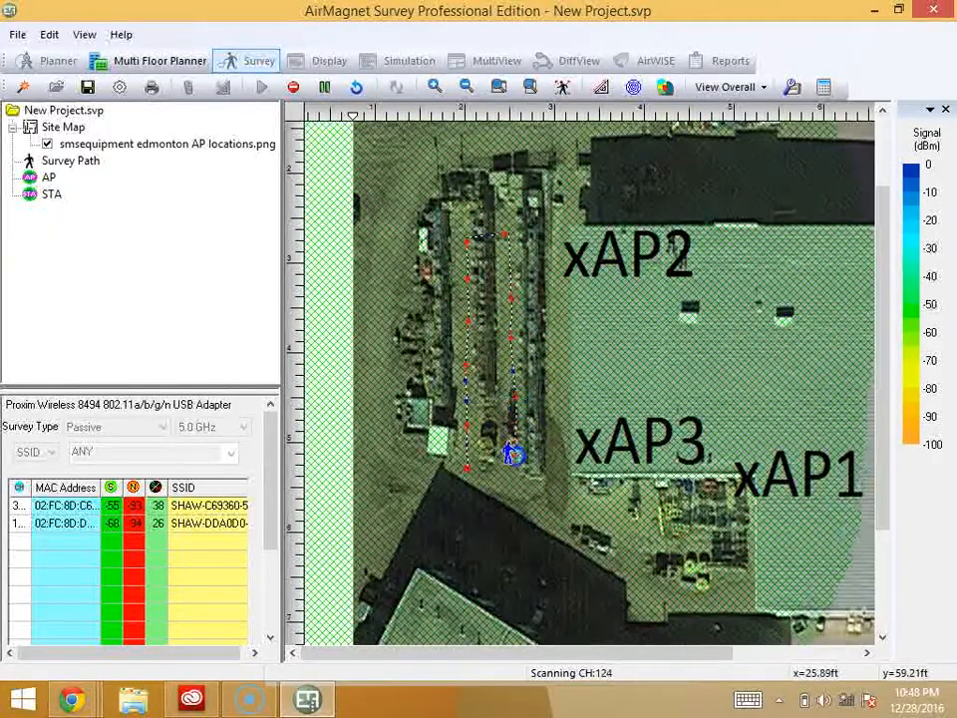
{"action": "left_click", "coordinate": [510, 486]}
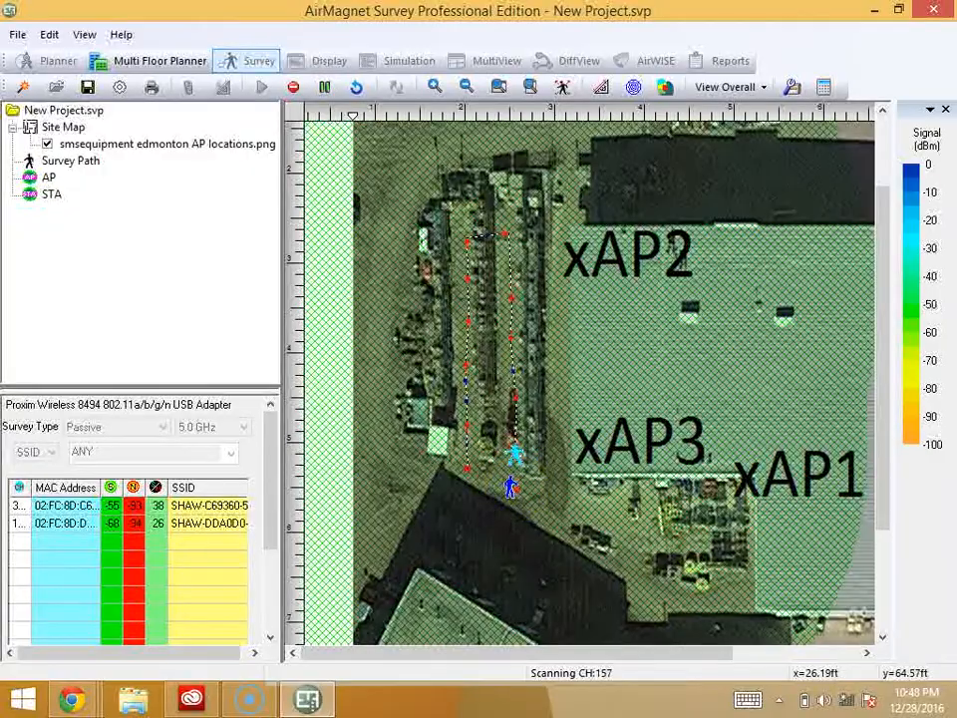
{"action": "left_click", "coordinate": [476, 527]}
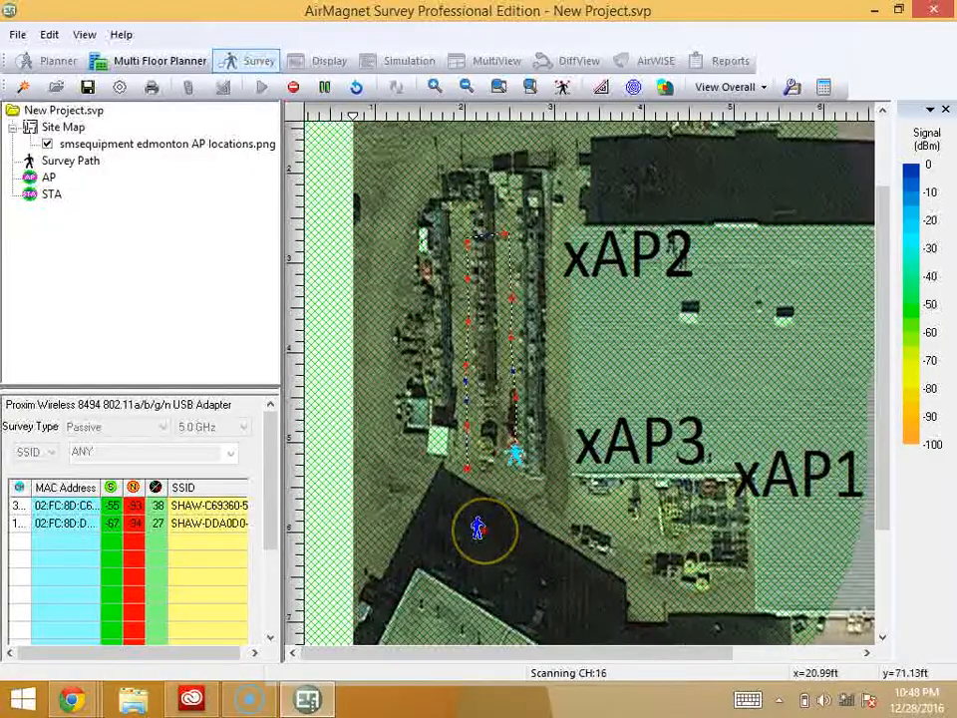
{"action": "left_click", "coordinate": [474, 536]}
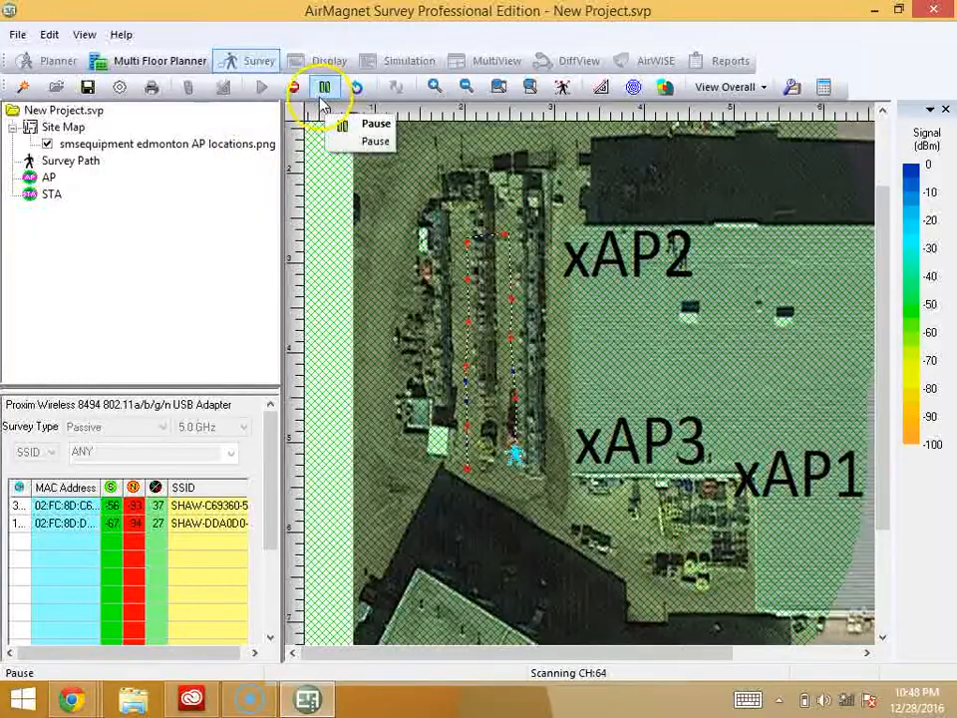
Pause the survey, resume it with extra points across the large building, and retract those points back to the south end of the second aisle.
{"action": "left_click", "coordinate": [324, 88]}
{"action": "left_click", "coordinate": [543, 314]}
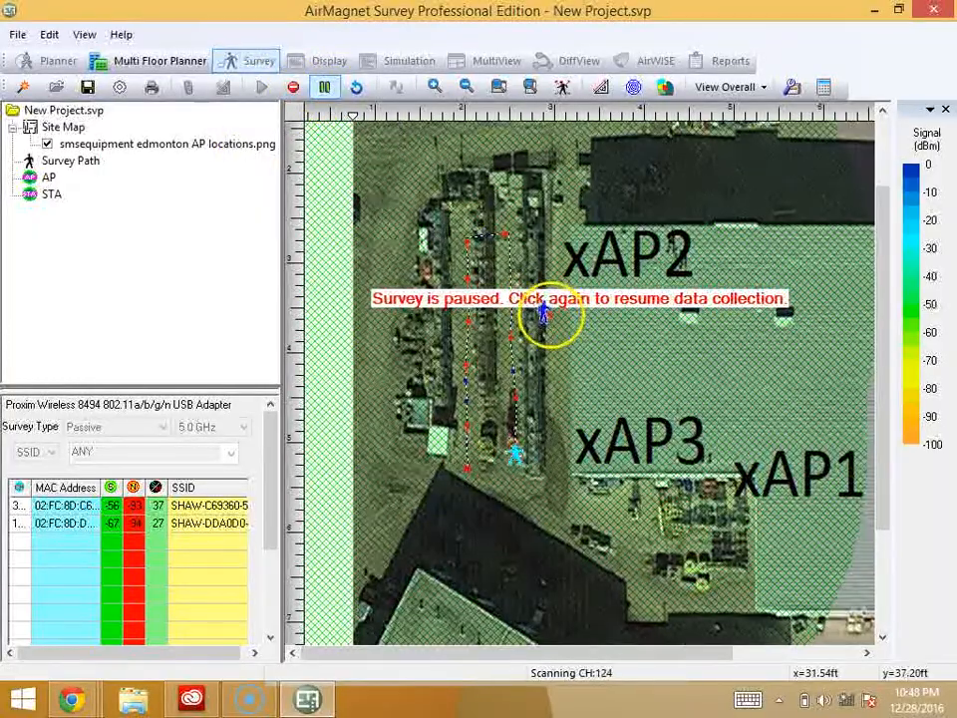
{"action": "left_click", "coordinate": [486, 287]}
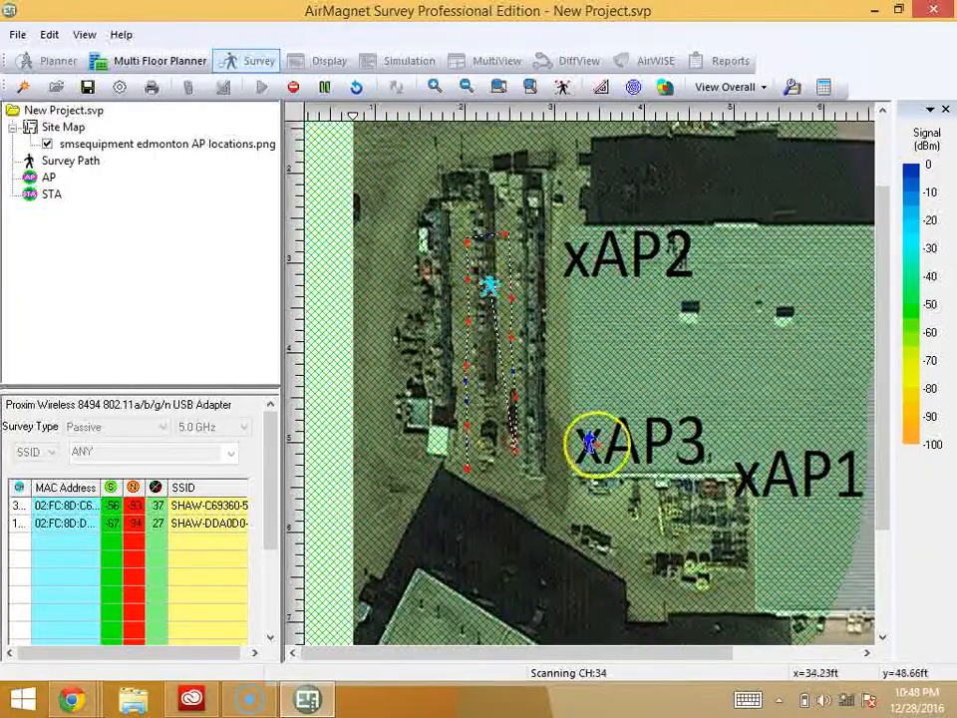
{"action": "left_click", "coordinate": [633, 211]}
{"action": "left_click", "coordinate": [758, 402]}
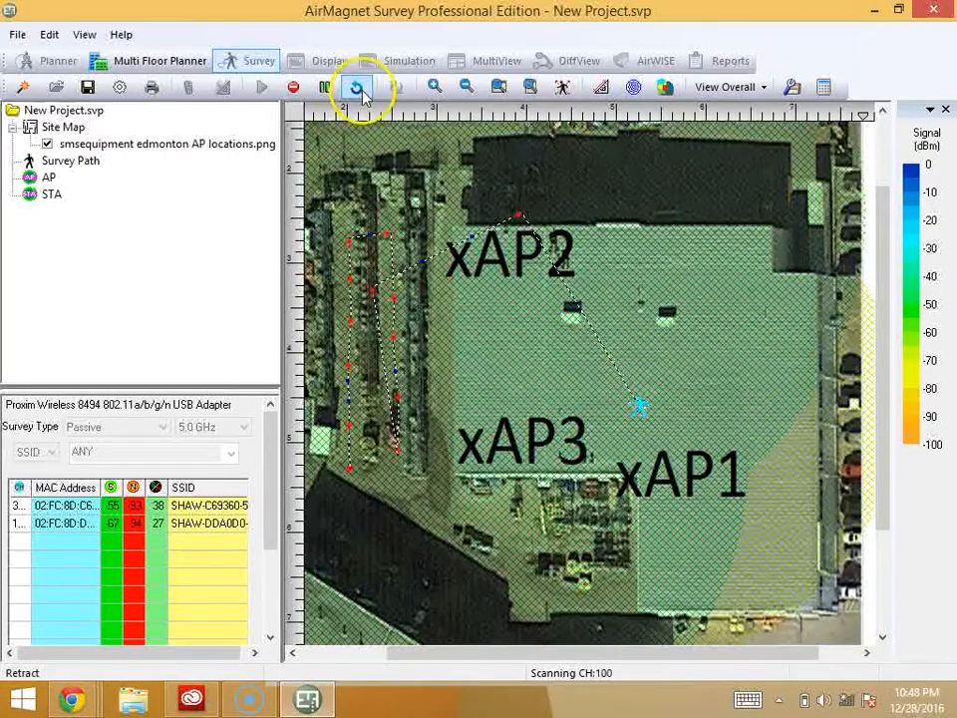
{"action": "left_click", "coordinate": [360, 90]}
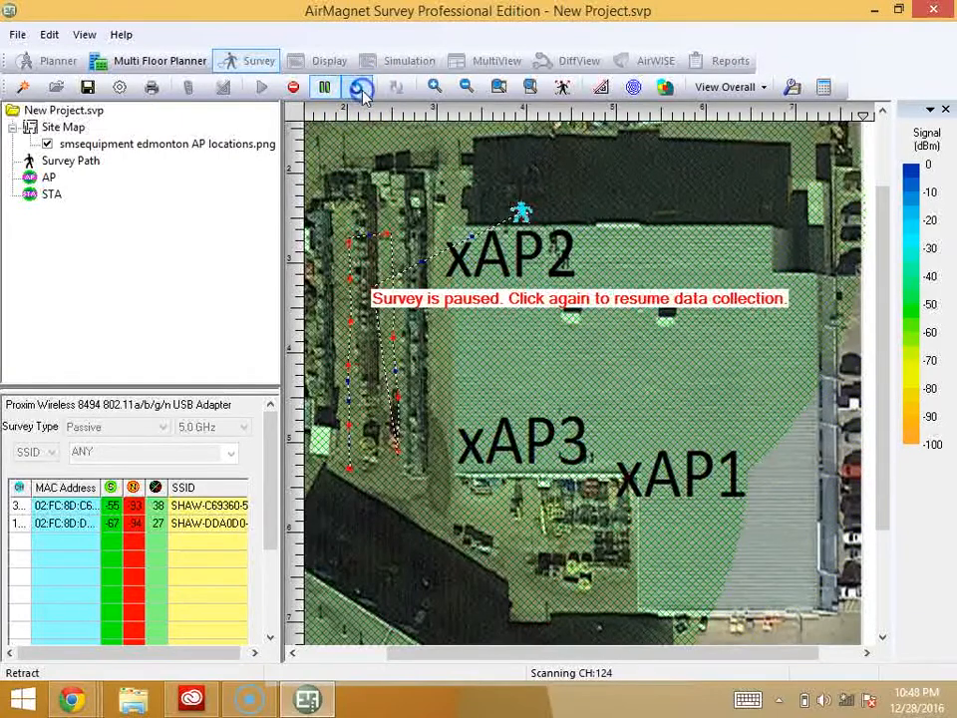
{"action": "left_click", "coordinate": [360, 90]}
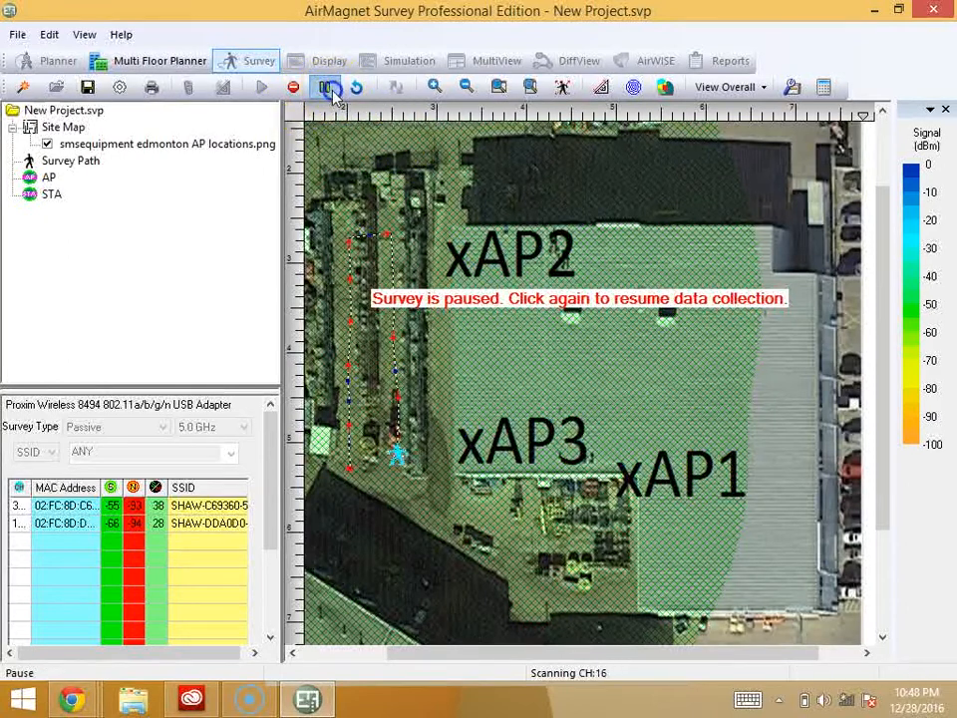
Resume the survey, extend the path to the yard southwest of xAP3, and stop and save it as PassiveSurvey1.
{"action": "left_click", "coordinate": [326, 87]}
{"action": "left_click", "coordinate": [445, 507]}
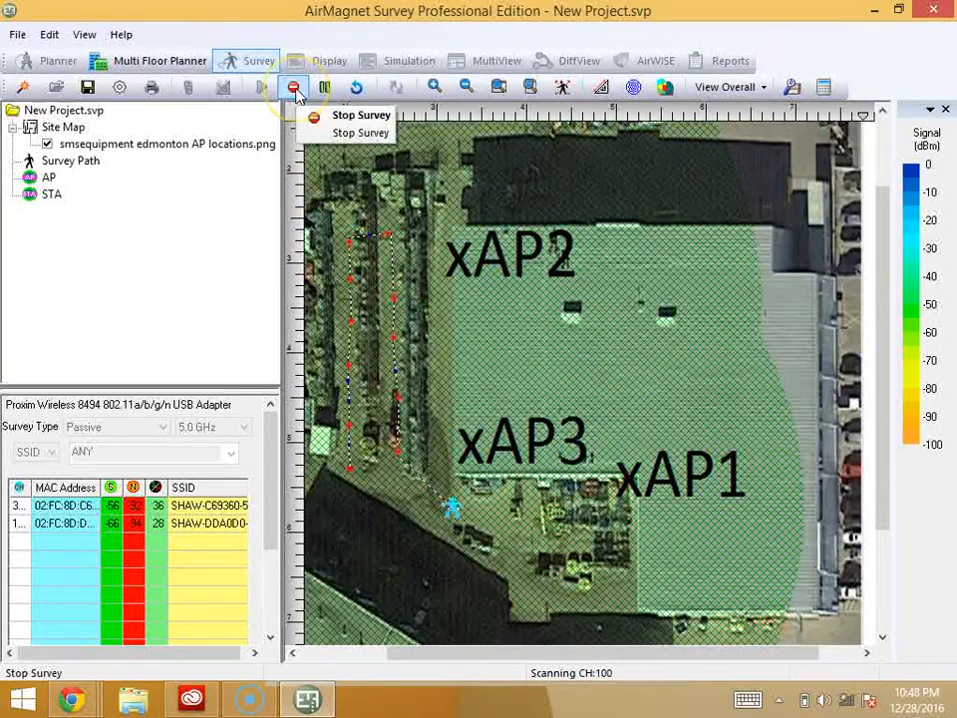
{"action": "left_click", "coordinate": [294, 89]}
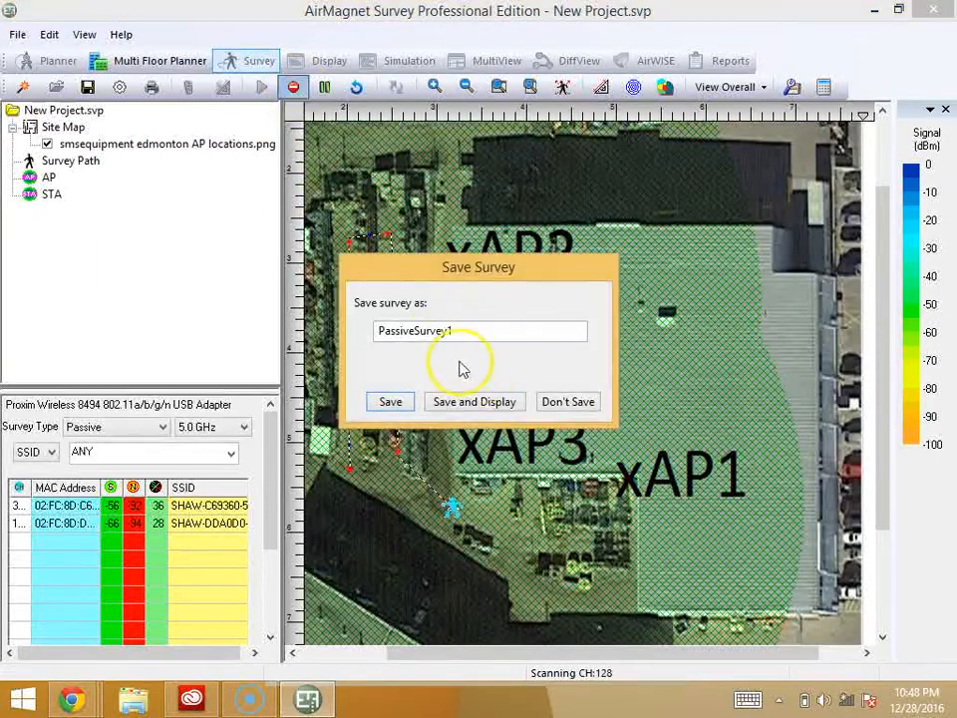
{"action": "left_click", "coordinate": [390, 402]}
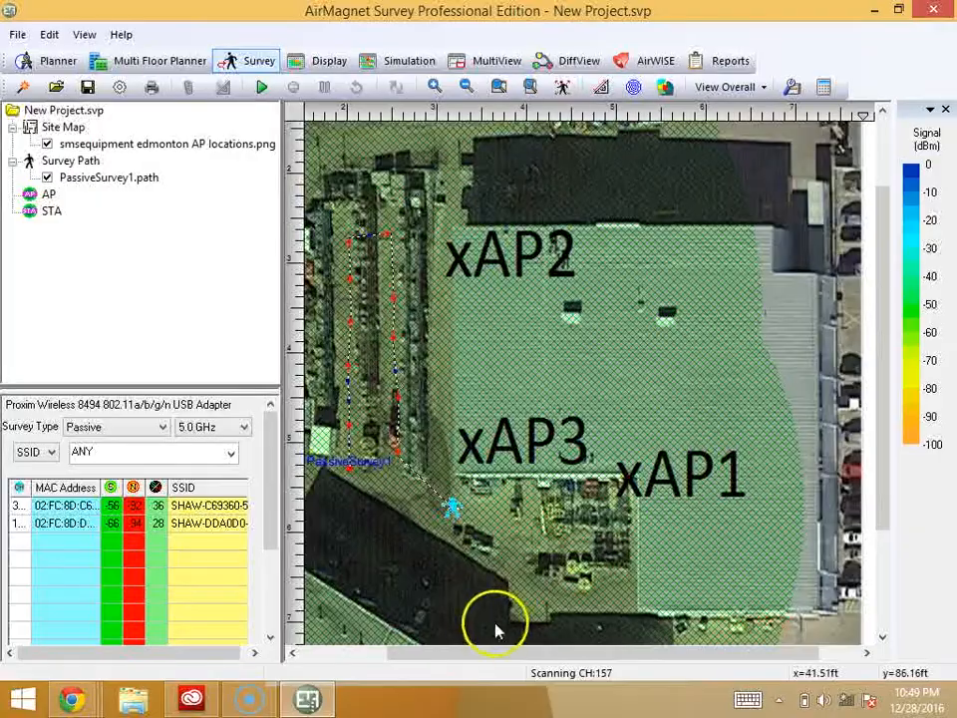
Review the saved path and view the signal strength heat map of PassiveSurvey1 over the site map.
{"action": "left_click_drag", "start_coordinate": [513, 658], "coordinate": [471, 663]}
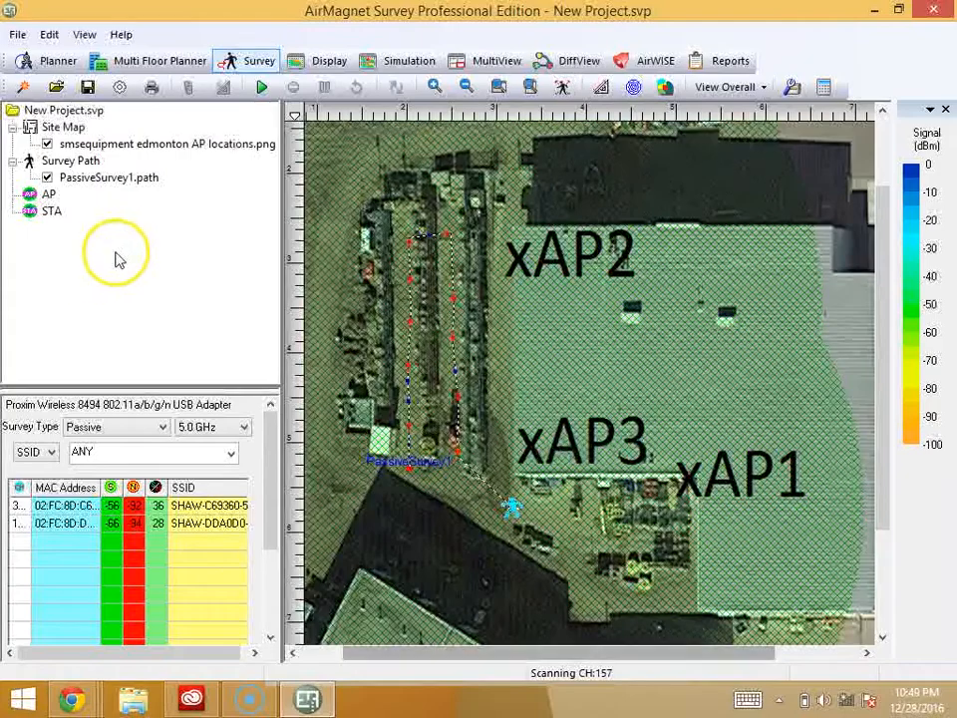
{"action": "left_click", "coordinate": [330, 60]}
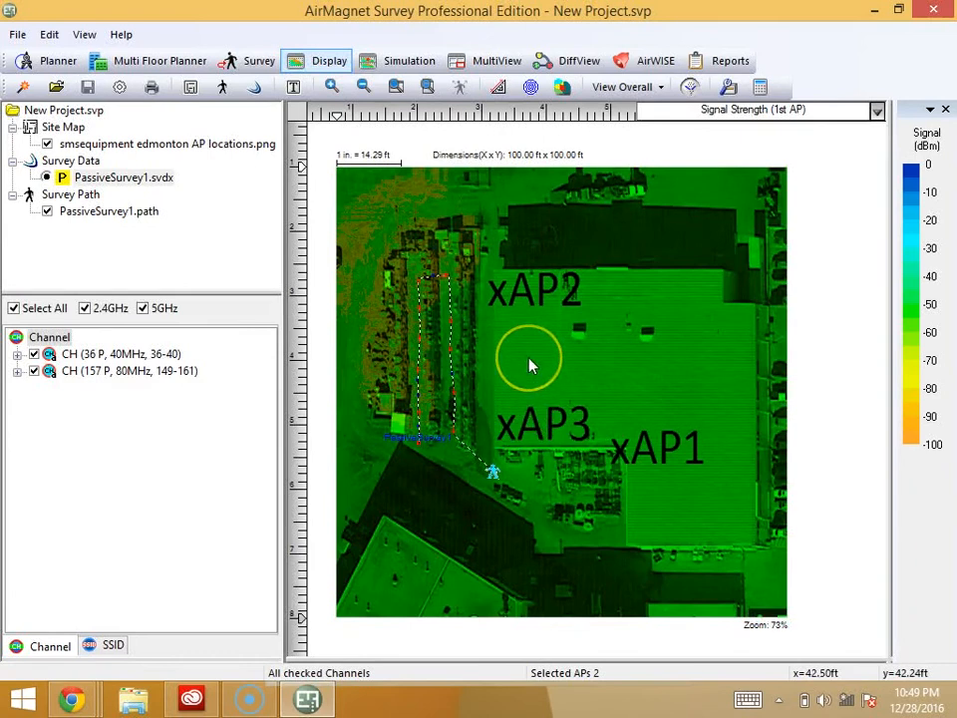
{"action": "mouse_move", "coordinate": [532, 366]}
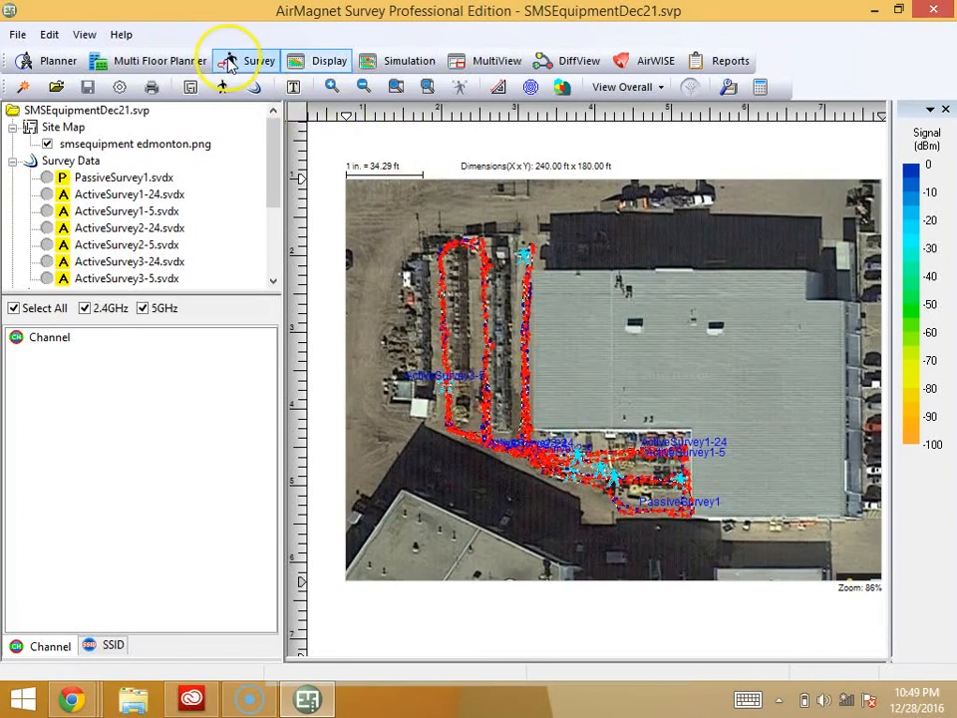
Display the PassiveSurvey1 heat map with its data grouped by SSID, and raise the minimum signal cutoff to about -42 dBm.
{"action": "left_click", "coordinate": [46, 177]}
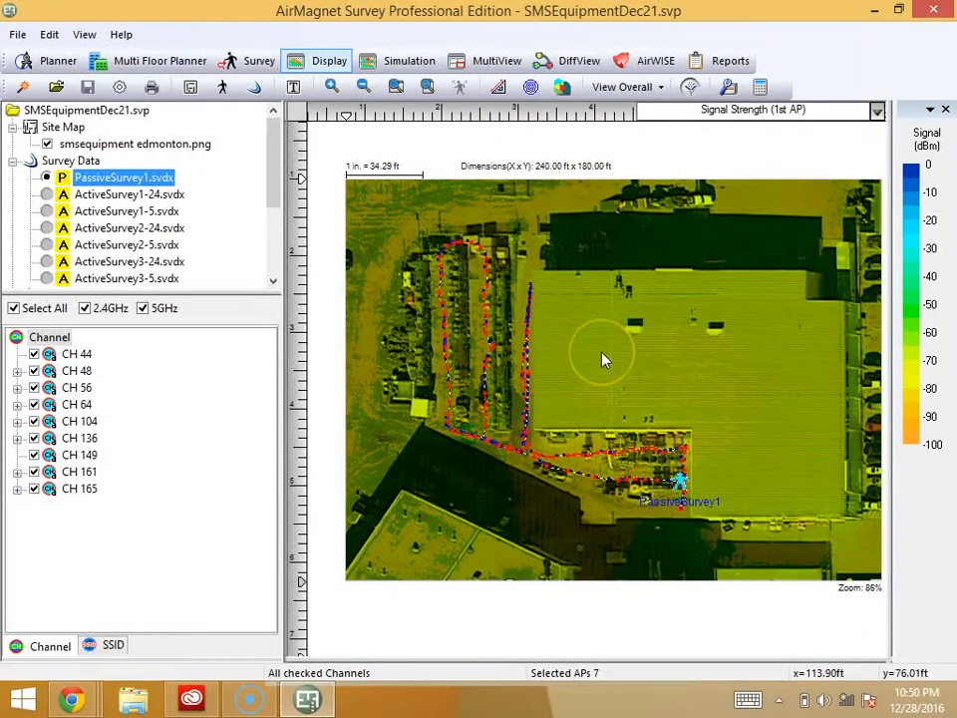
{"action": "left_click", "coordinate": [107, 645]}
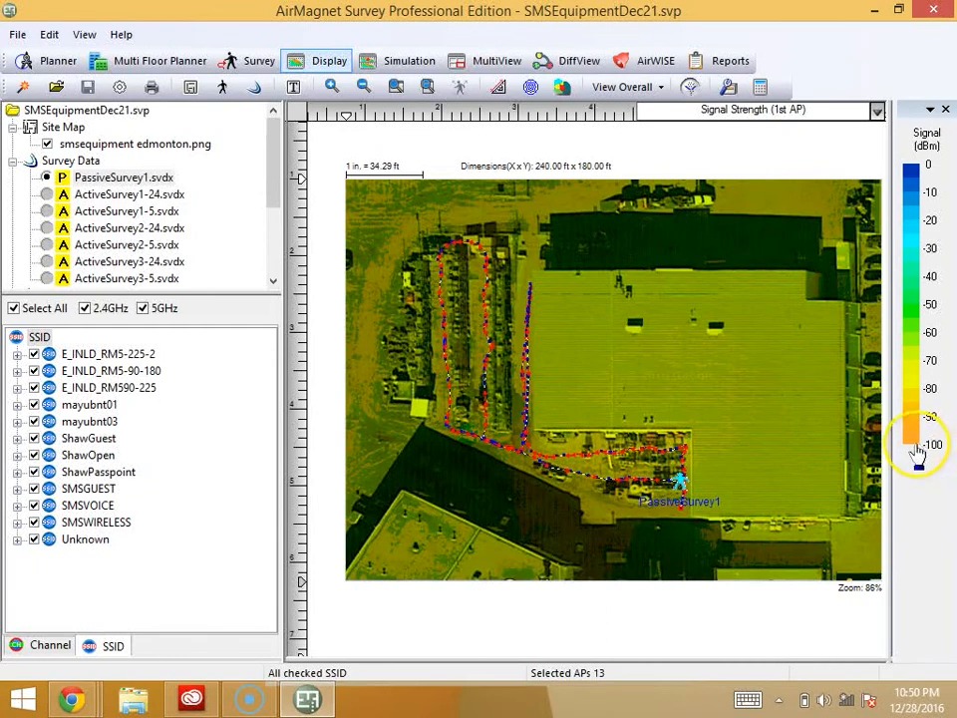
{"action": "left_click_drag", "start_coordinate": [914, 444], "coordinate": [915, 440]}
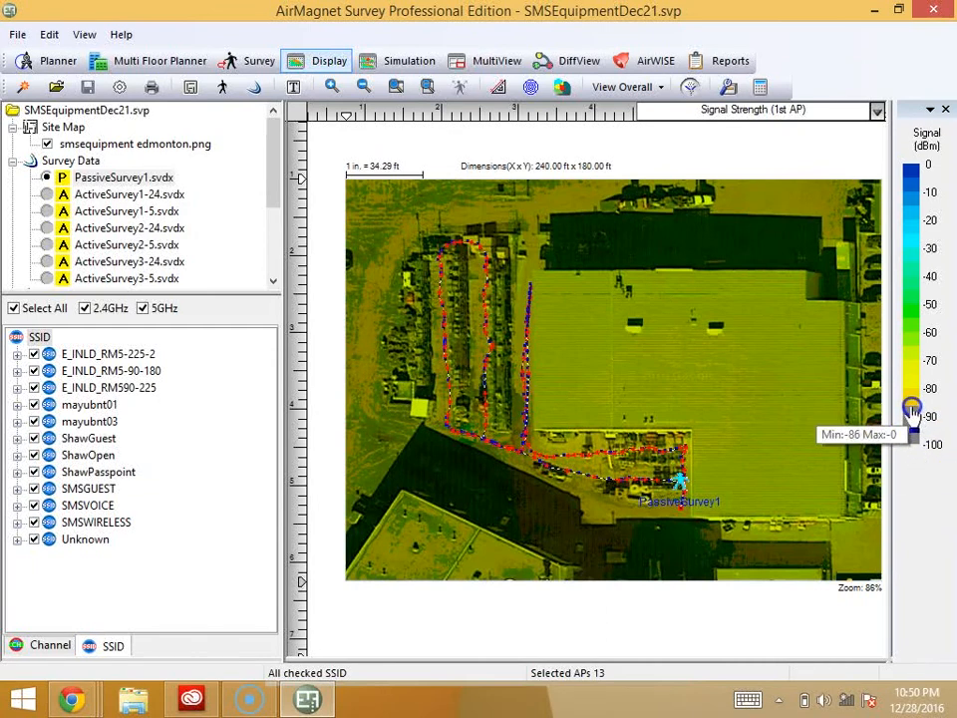
{"action": "left_click_drag", "start_coordinate": [910, 376], "coordinate": [914, 280]}
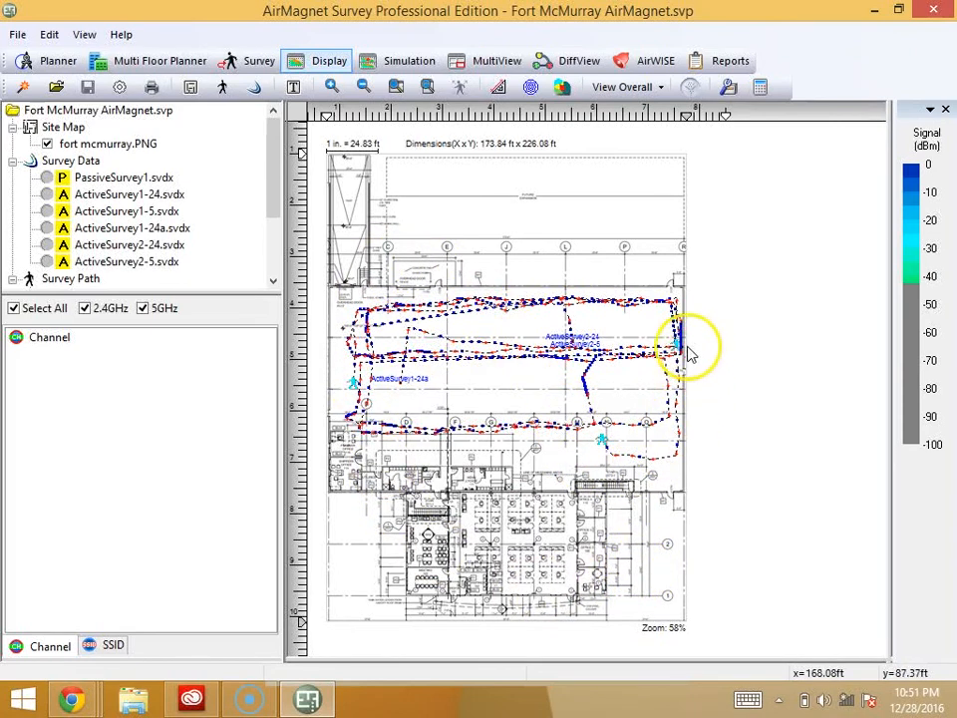
Display the PassiveSurvey1 heat map of the Fort McMurray project and grey out signals weaker than about -75 dBm.
{"action": "left_click_drag", "start_coordinate": [935, 284], "coordinate": [925, 444]}
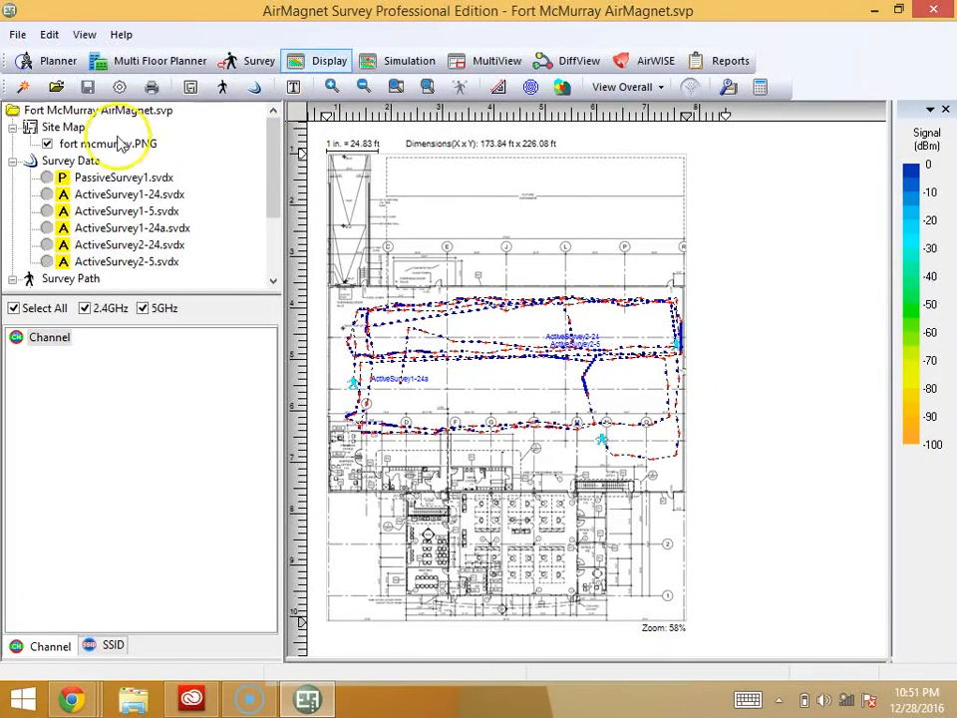
{"action": "left_click", "coordinate": [45, 179]}
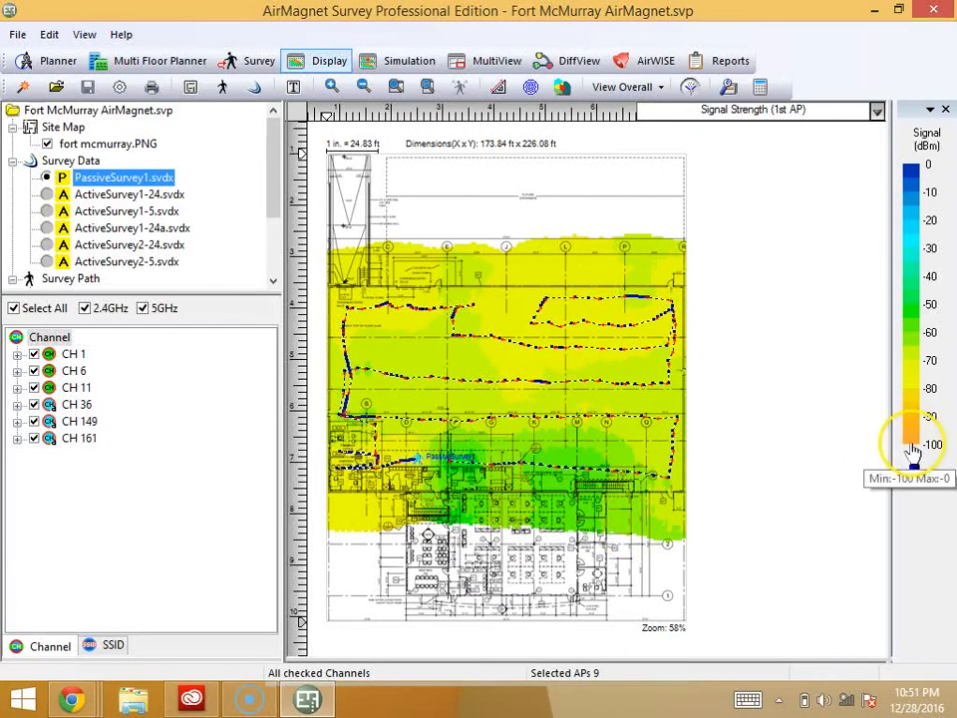
{"action": "left_click_drag", "start_coordinate": [912, 445], "coordinate": [911, 437]}
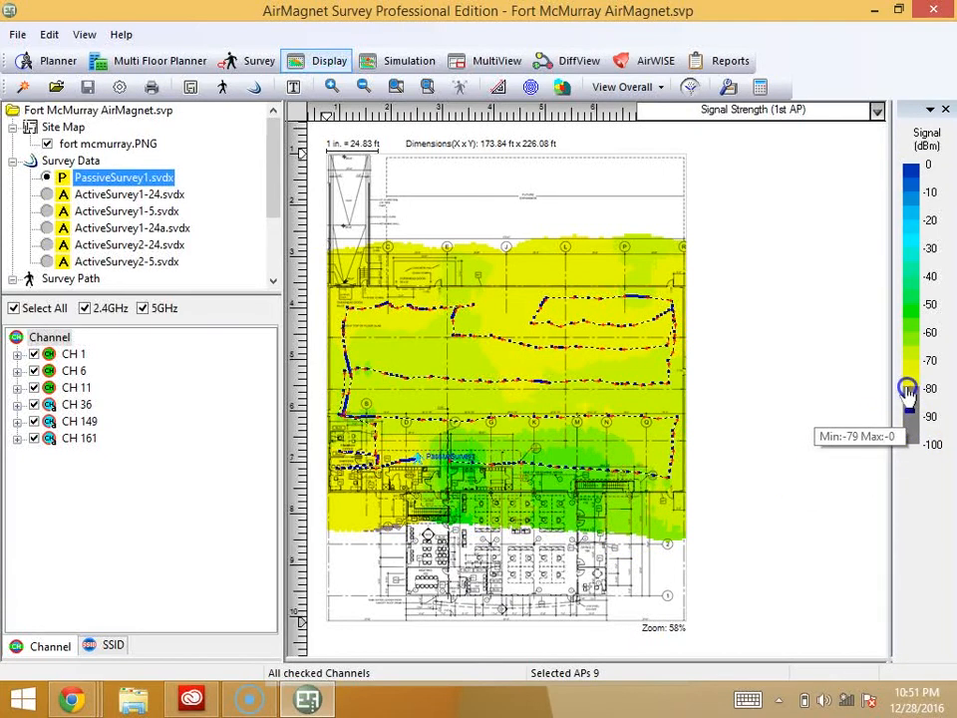
{"action": "mouse_move", "coordinate": [910, 379]}
{"action": "left_mouse_down"}
{"action": "mouse_move", "coordinate": [909, 361]}
{"action": "mouse_move", "coordinate": [913, 378]}
{"action": "left_mouse_up"}
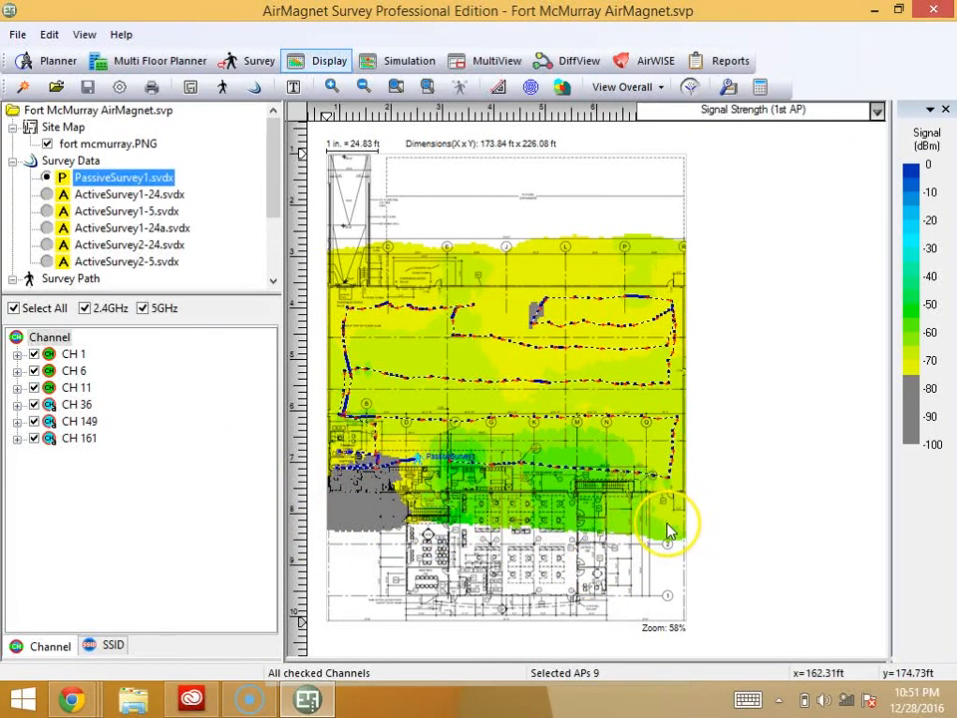
Group the survey data by SSID and examine the heat map up close and across the whole floor plan.
{"action": "left_click", "coordinate": [98, 647]}
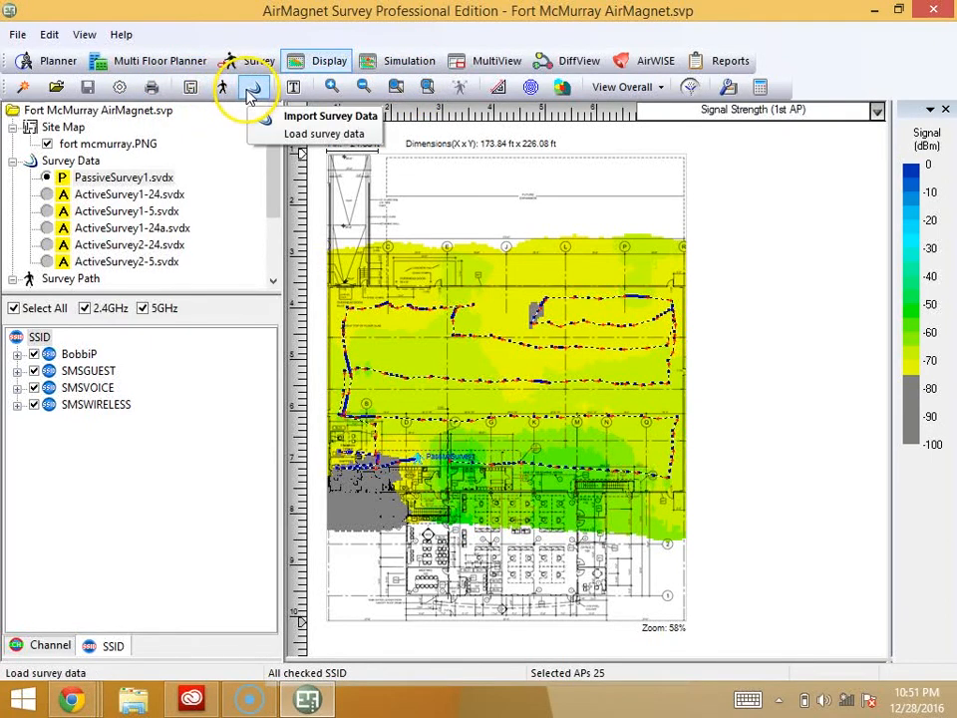
{"action": "left_click", "coordinate": [341, 97]}
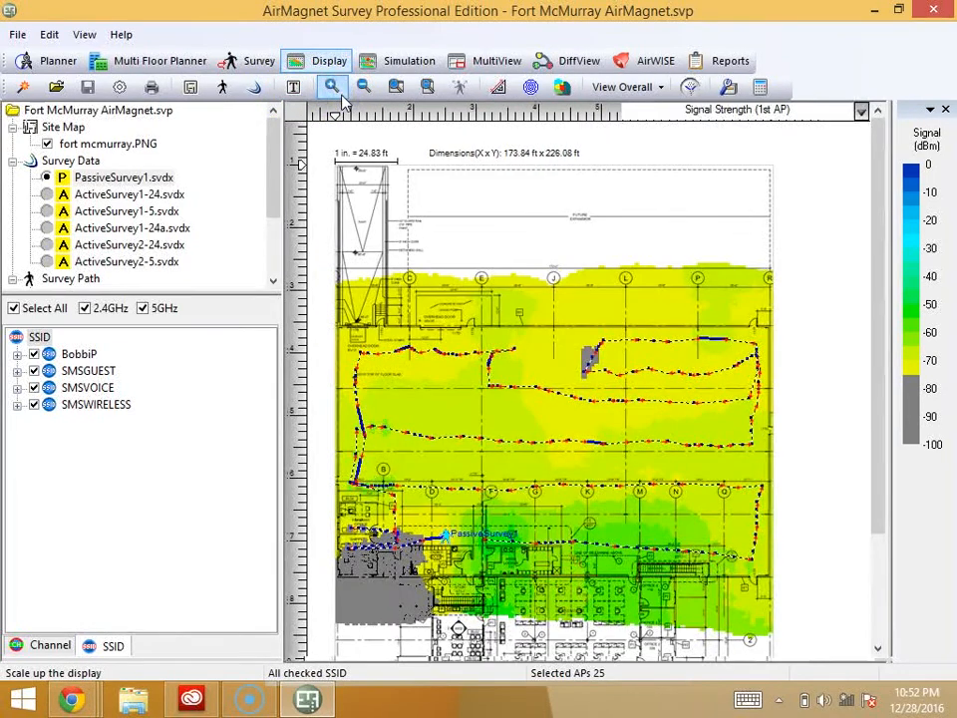
{"action": "left_click", "coordinate": [341, 97]}
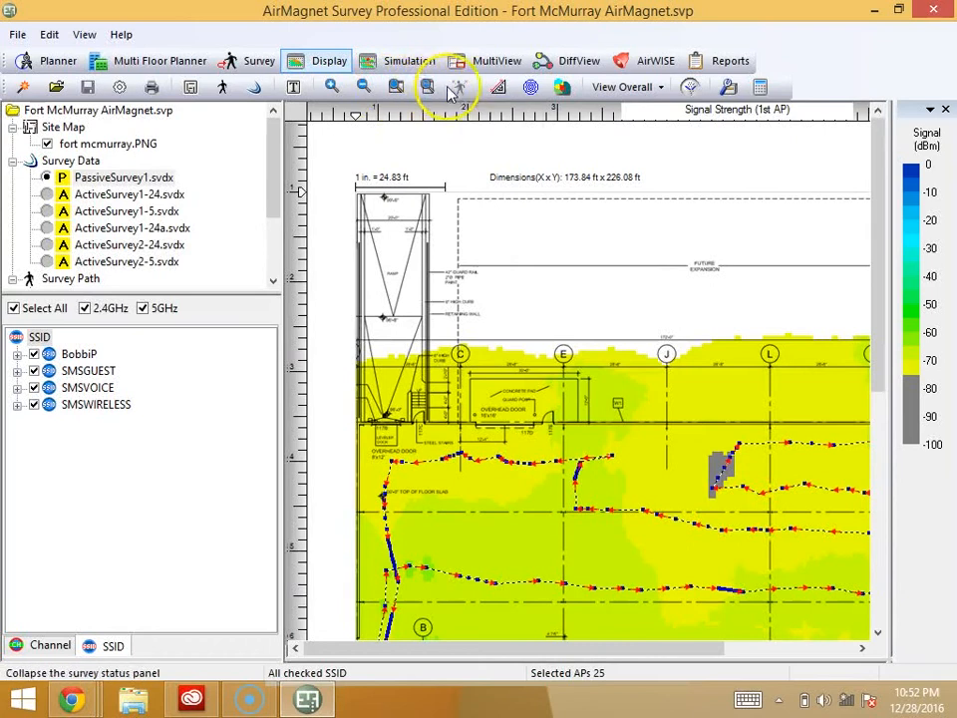
{"action": "left_click", "coordinate": [396, 87]}
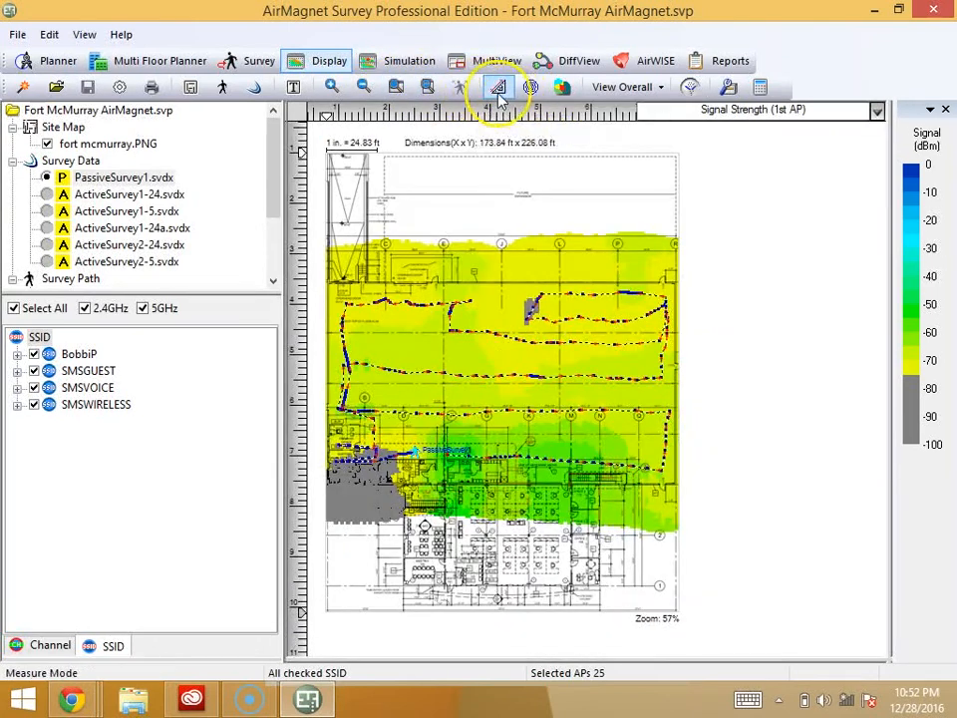
{"action": "left_click", "coordinate": [497, 89]}
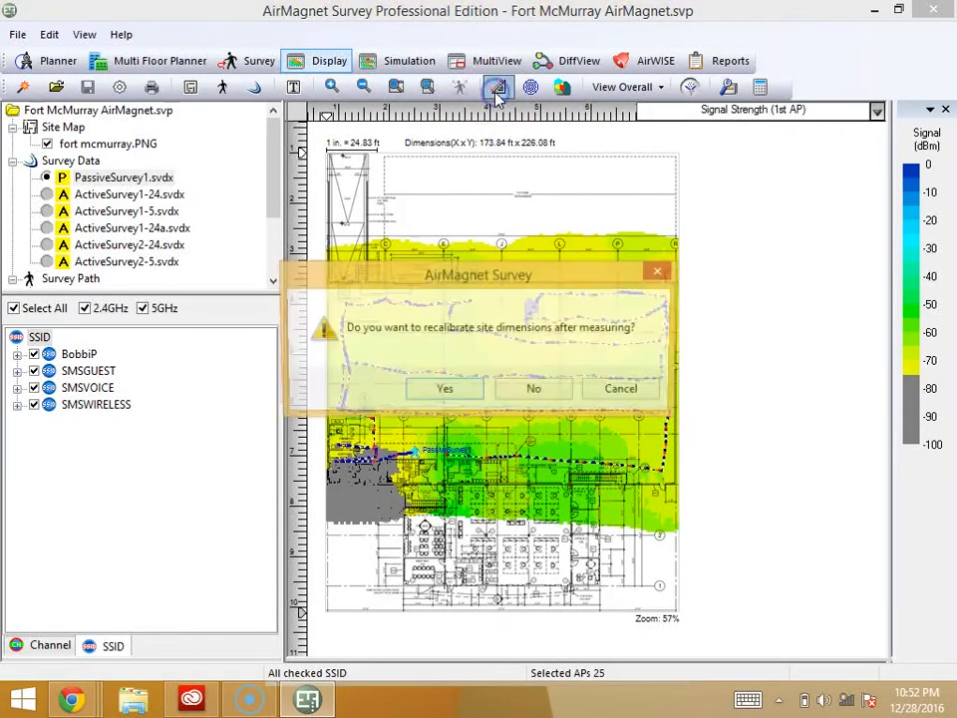
{"action": "left_click", "coordinate": [447, 395]}
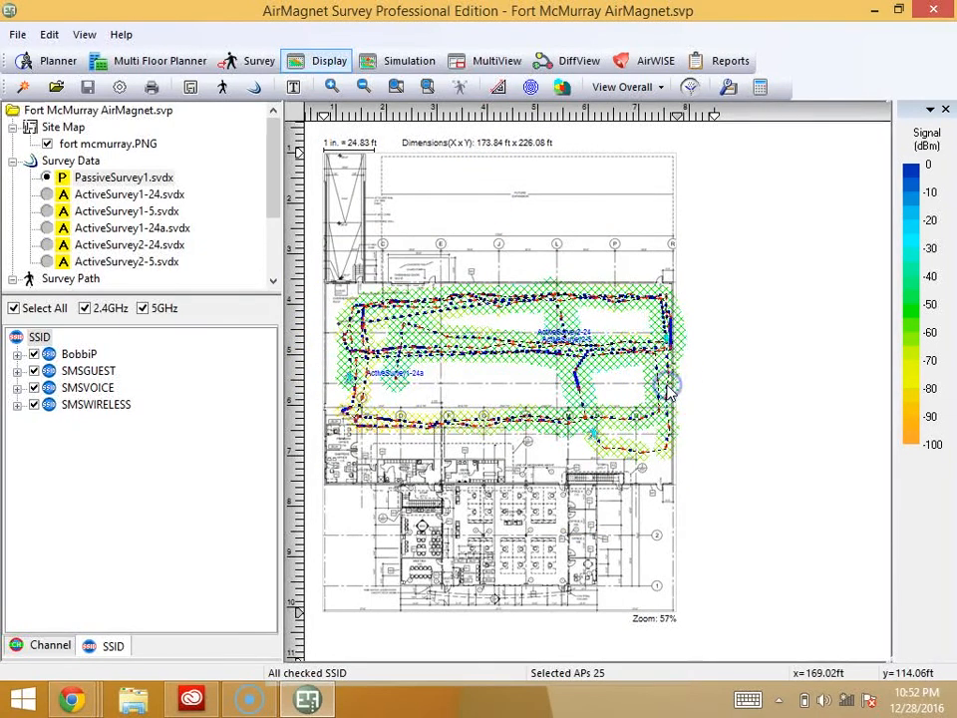
{"action": "left_click", "coordinate": [770, 438]}
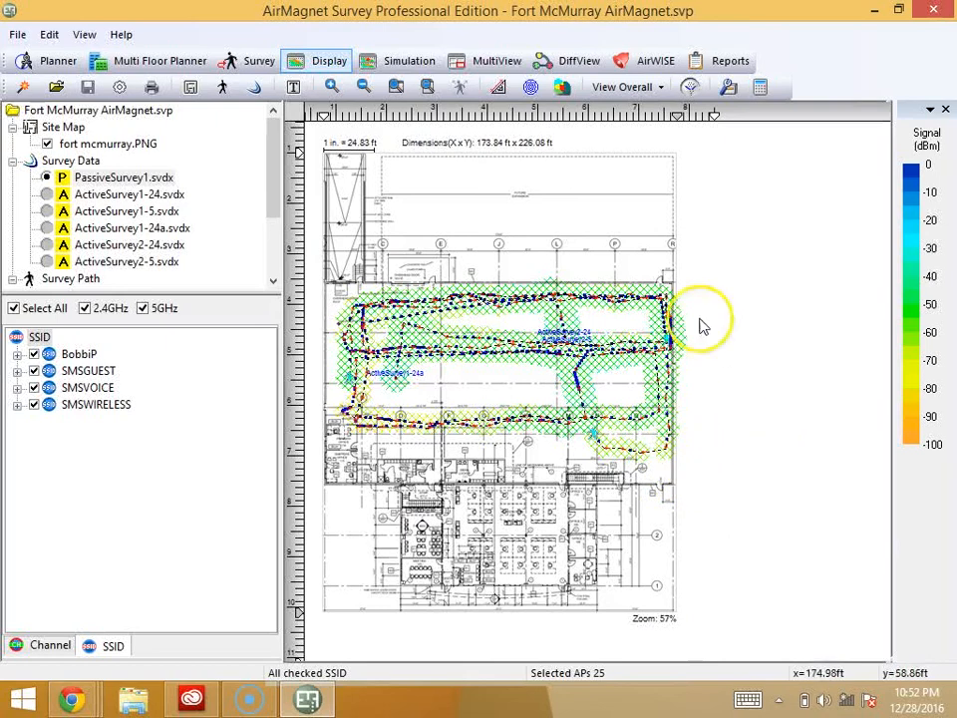
{"action": "left_click", "coordinate": [389, 503]}
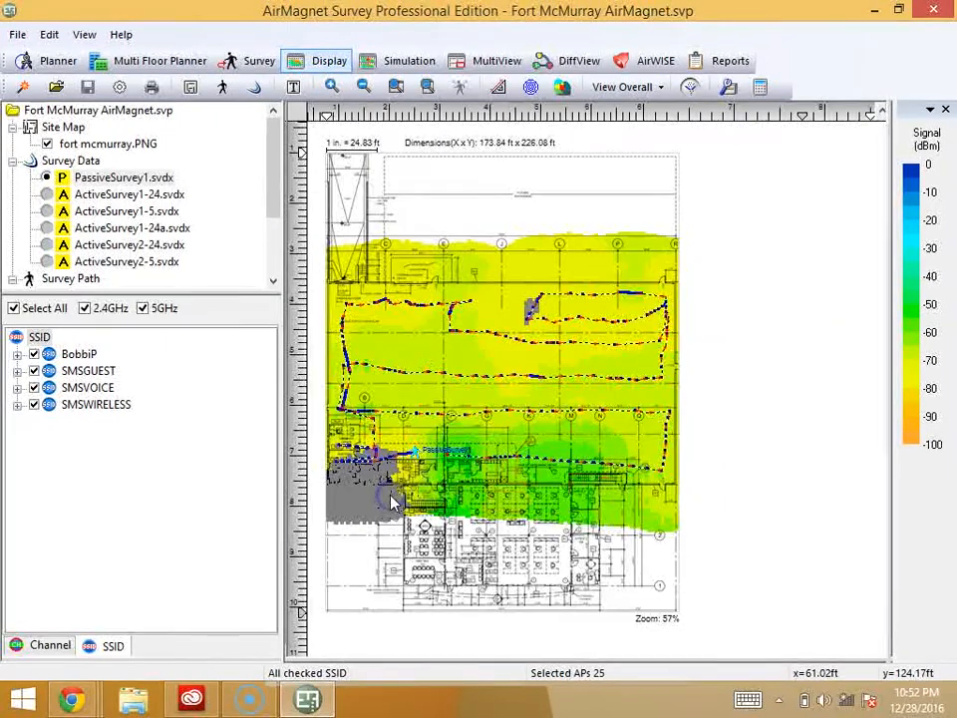
Measure about 95 ft horizontally across the warehouse and try a dual direction recalibration with an actual distance of 150.
{"action": "left_click", "coordinate": [499, 87]}
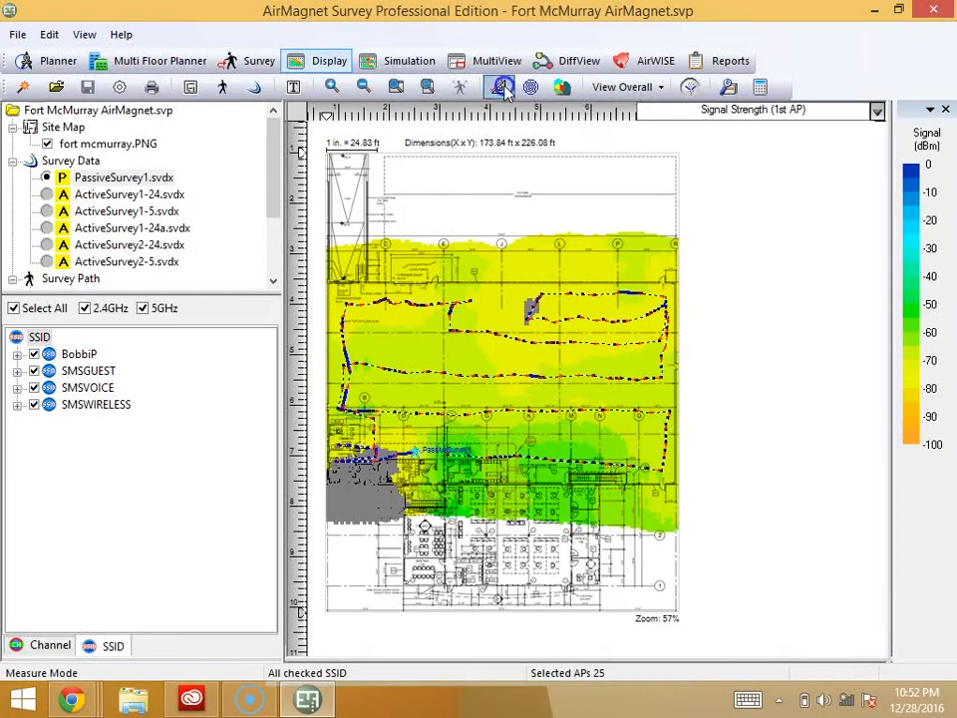
{"action": "left_click", "coordinate": [453, 393]}
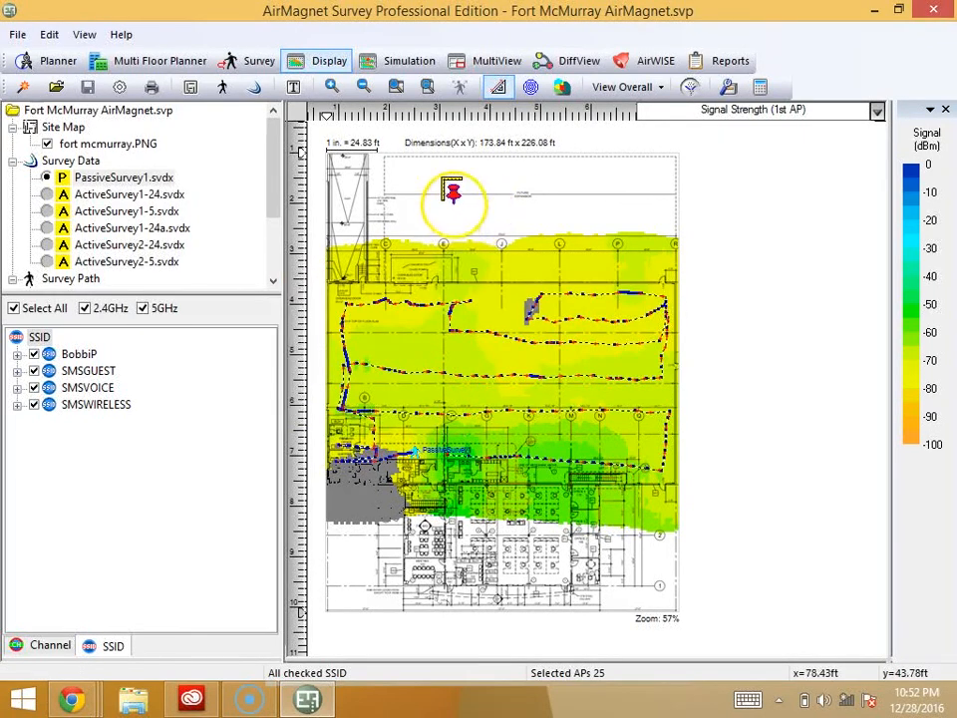
{"action": "scroll", "coordinate": [374, 369], "scroll_direction": "up", "scroll_amount": 2}
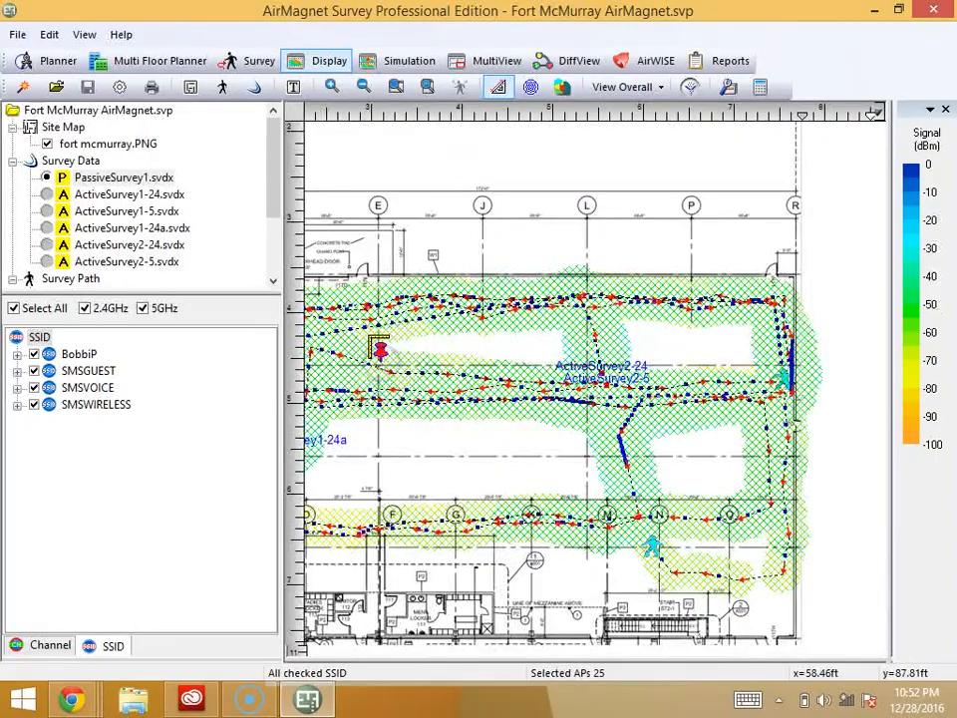
{"action": "left_click_drag", "start_coordinate": [392, 361], "coordinate": [726, 366]}
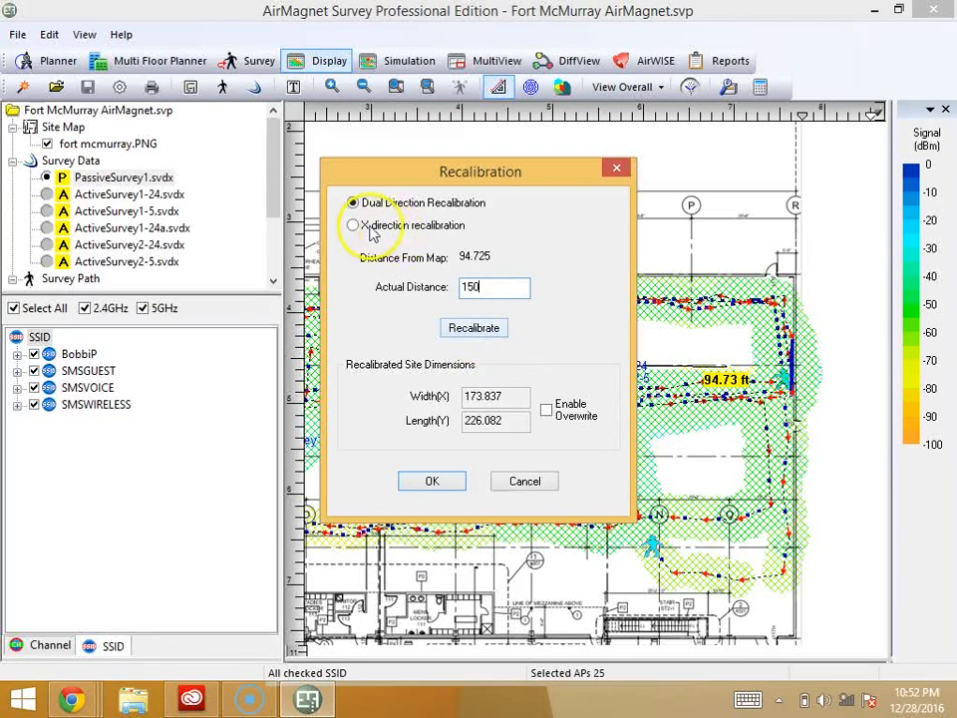
{"action": "left_click", "coordinate": [478, 330]}
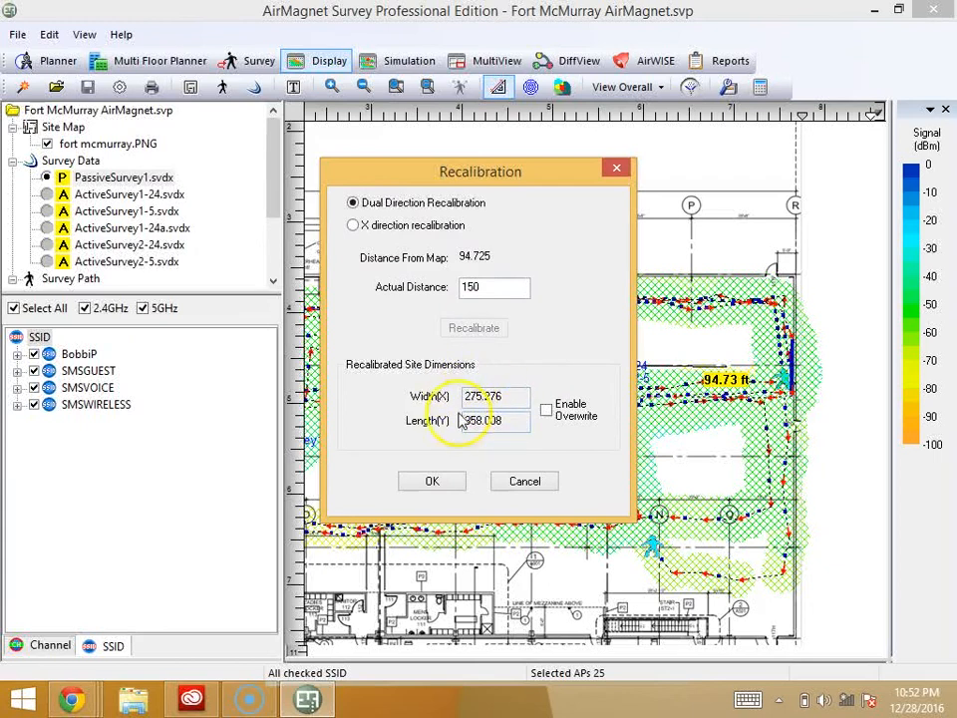
{"action": "left_click", "coordinate": [525, 482]}
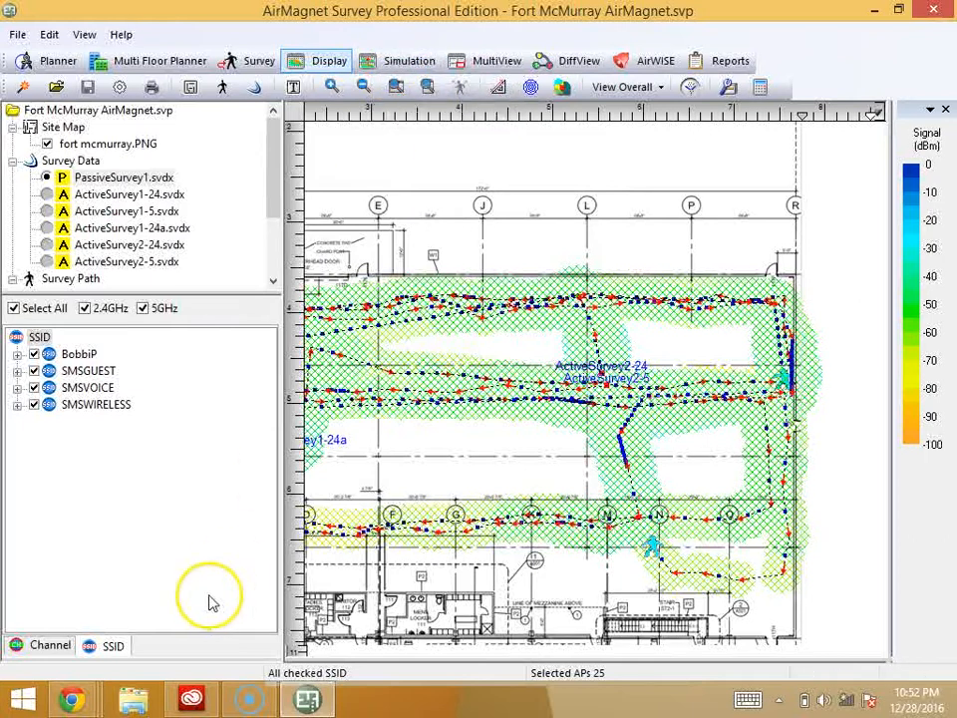
{"action": "mouse_move", "coordinate": [228, 660]}
{"action": "left_mouse_down"}
{"action": "mouse_move", "coordinate": [225, 512]}
{"action": "mouse_move", "coordinate": [225, 658]}
{"action": "left_mouse_up"}
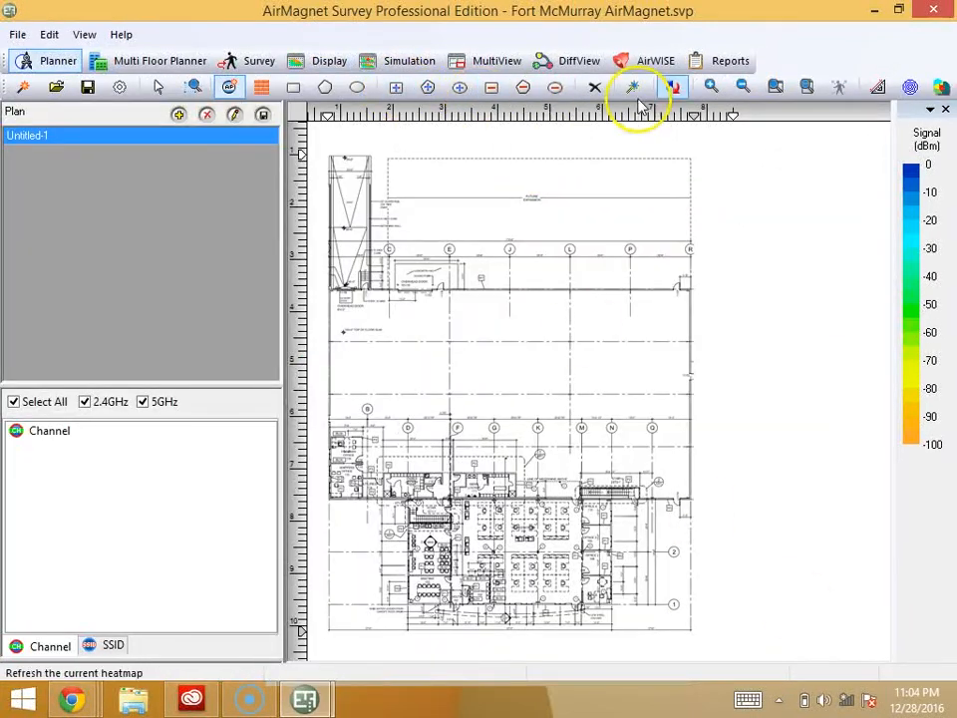
Place two planned access points on the warehouse's northern dashed grid line, at grid columns E and L.
{"action": "left_click", "coordinate": [712, 87]}
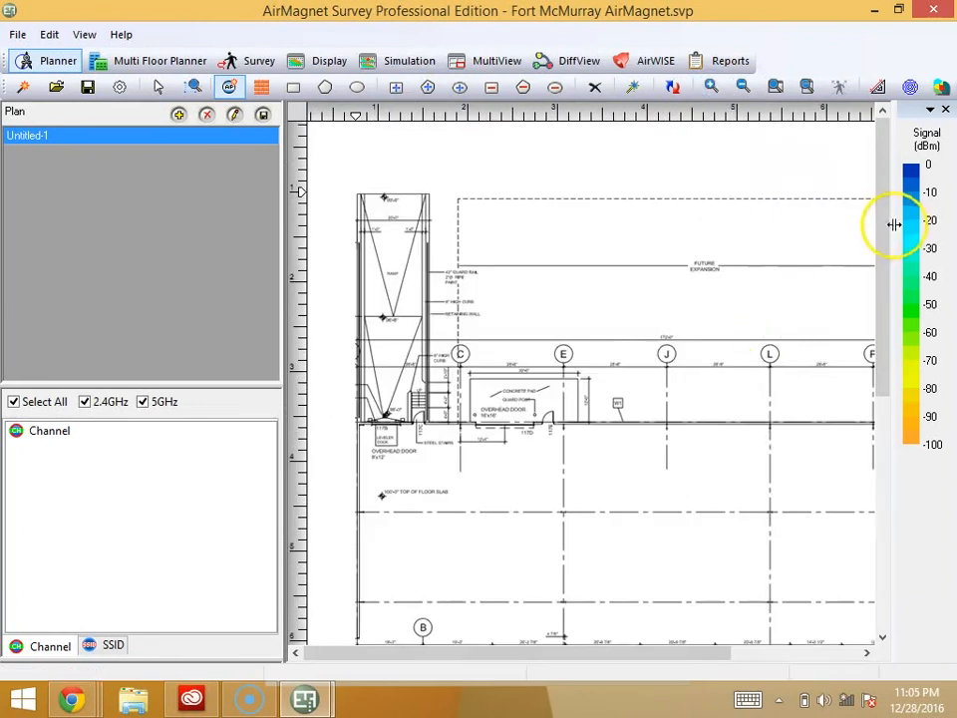
{"action": "left_click_drag", "start_coordinate": [893, 231], "coordinate": [894, 361]}
{"action": "left_click", "coordinate": [565, 271]}
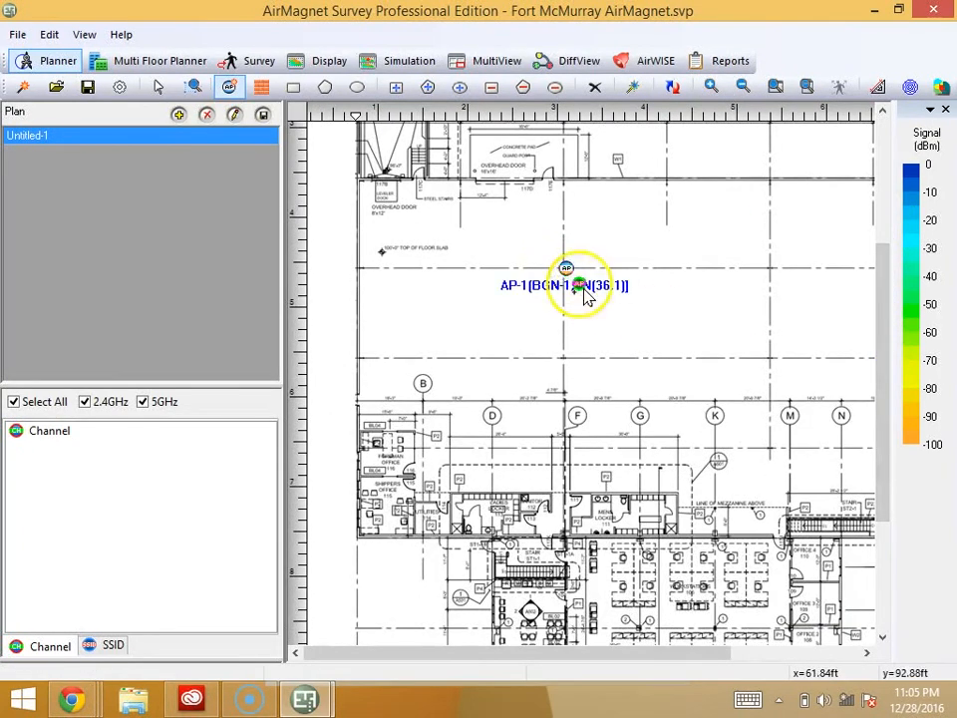
{"action": "left_click", "coordinate": [771, 271]}
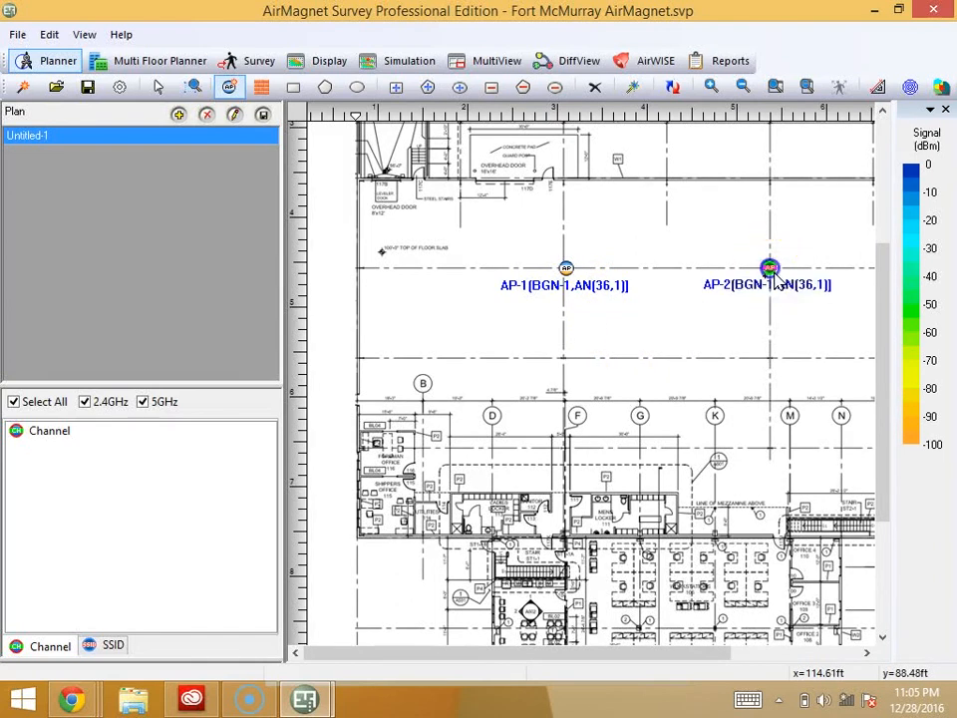
Draw a horizontal wall just south of both access points, from near the warehouse's west wall to slightly west of AP-2.
{"action": "left_click", "coordinate": [258, 88]}
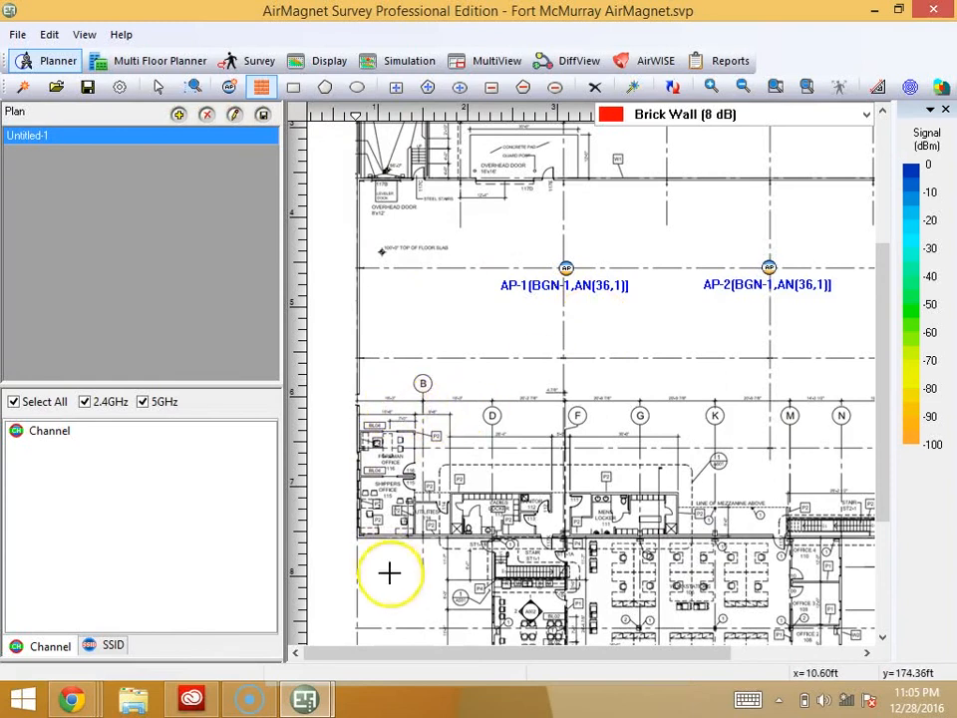
{"action": "left_click_drag", "start_coordinate": [414, 653], "coordinate": [441, 658]}
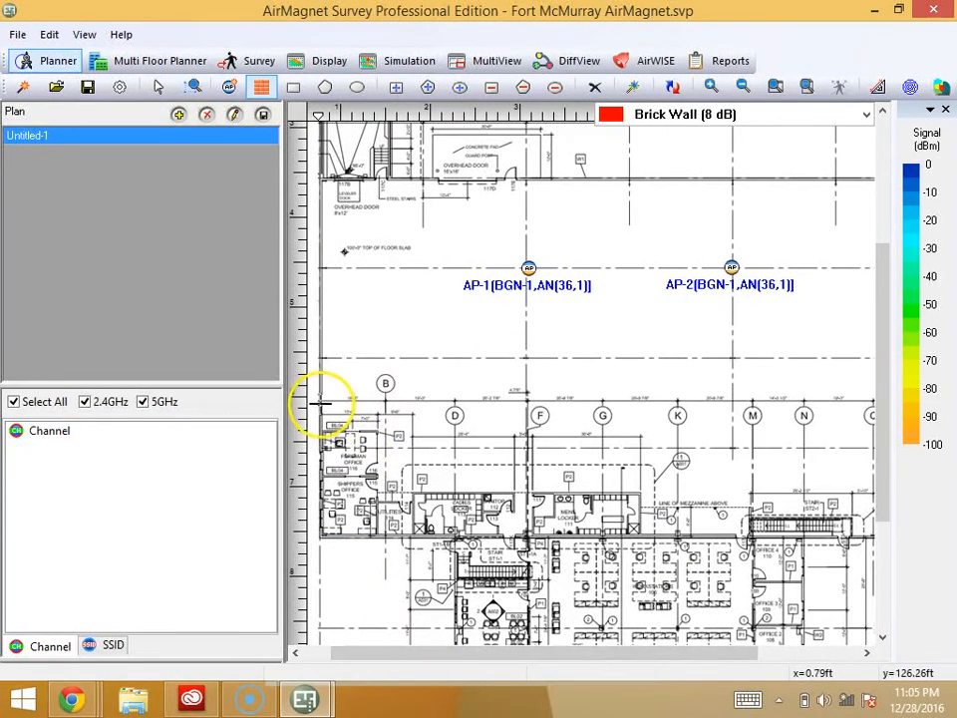
{"action": "mouse_move", "coordinate": [949, 411]}
{"action": "left_mouse_down"}
{"action": "mouse_move", "coordinate": [865, 389]}
{"action": "mouse_move", "coordinate": [865, 401]}
{"action": "left_mouse_up"}
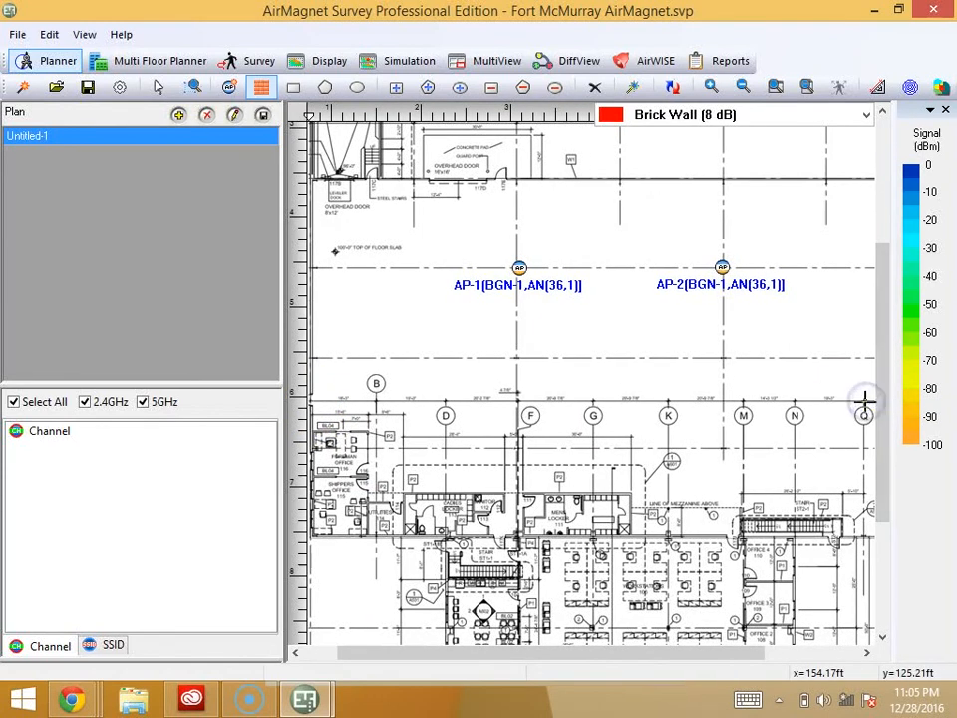
{"action": "mouse_move", "coordinate": [690, 303]}
{"action": "left_mouse_down"}
{"action": "mouse_move", "coordinate": [376, 385]}
{"action": "mouse_move", "coordinate": [347, 357]}
{"action": "mouse_move", "coordinate": [334, 306]}
{"action": "left_mouse_up"}
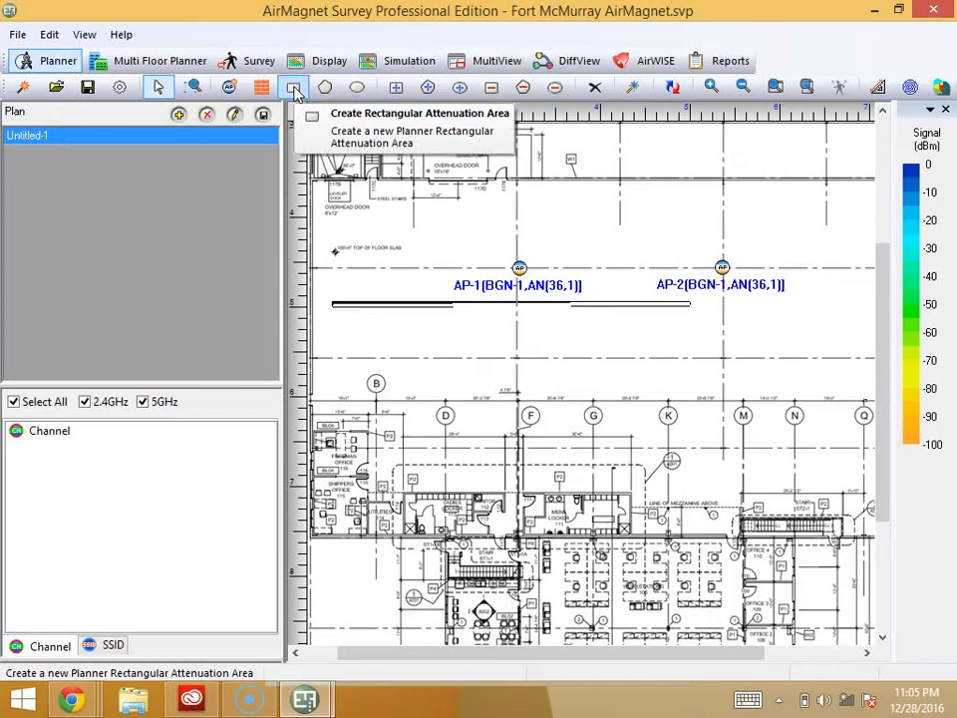
Draw three rectangular Cubicle (28) attenuation areas over the three workstation blocks along the north side of the open office.
{"action": "left_click", "coordinate": [294, 89]}
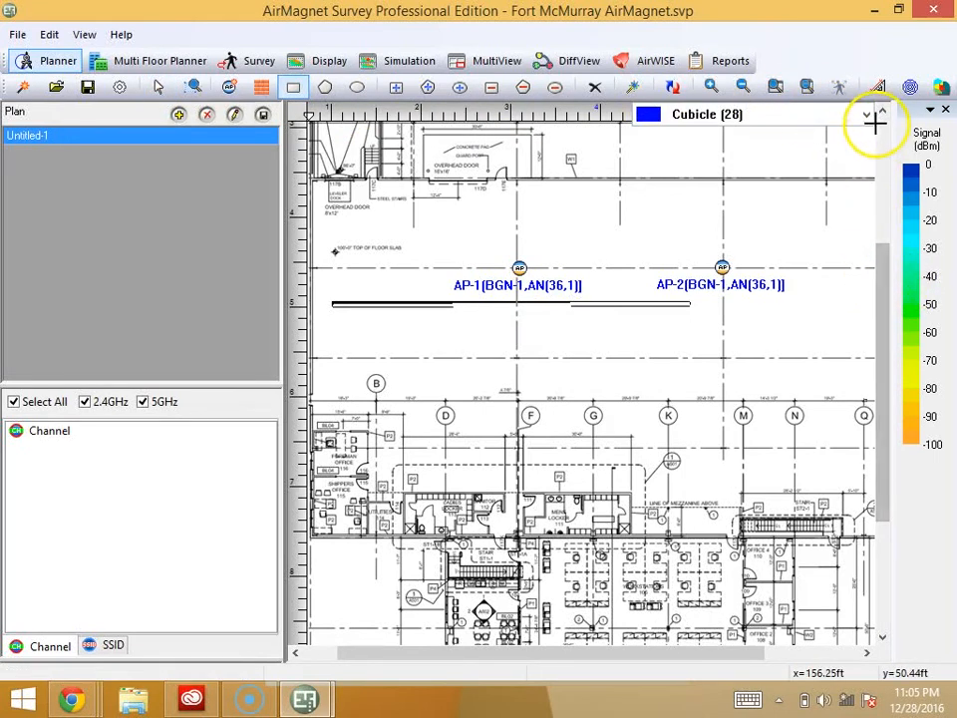
{"action": "left_click_drag", "start_coordinate": [881, 252], "coordinate": [942, 323]}
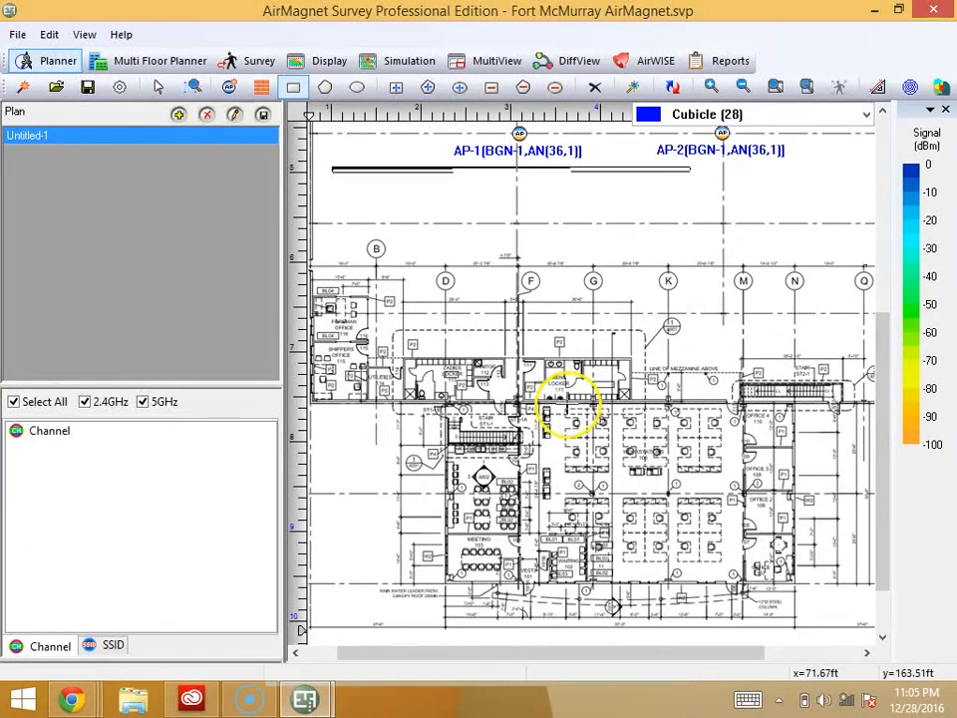
{"action": "left_click_drag", "start_coordinate": [565, 408], "coordinate": [611, 475]}
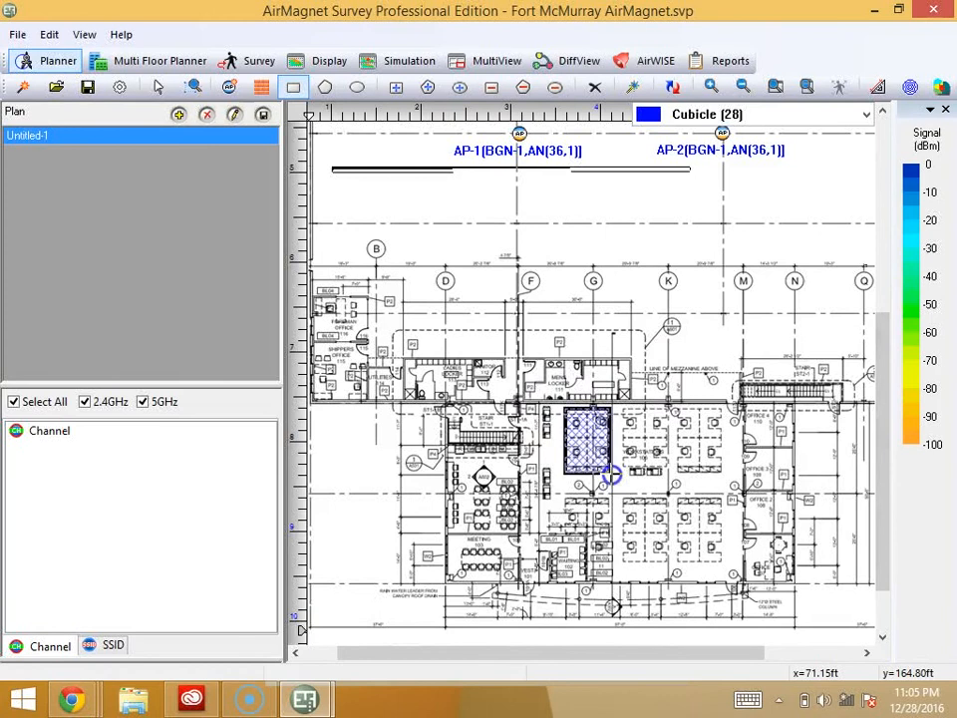
{"action": "left_click_drag", "start_coordinate": [624, 409], "coordinate": [668, 475]}
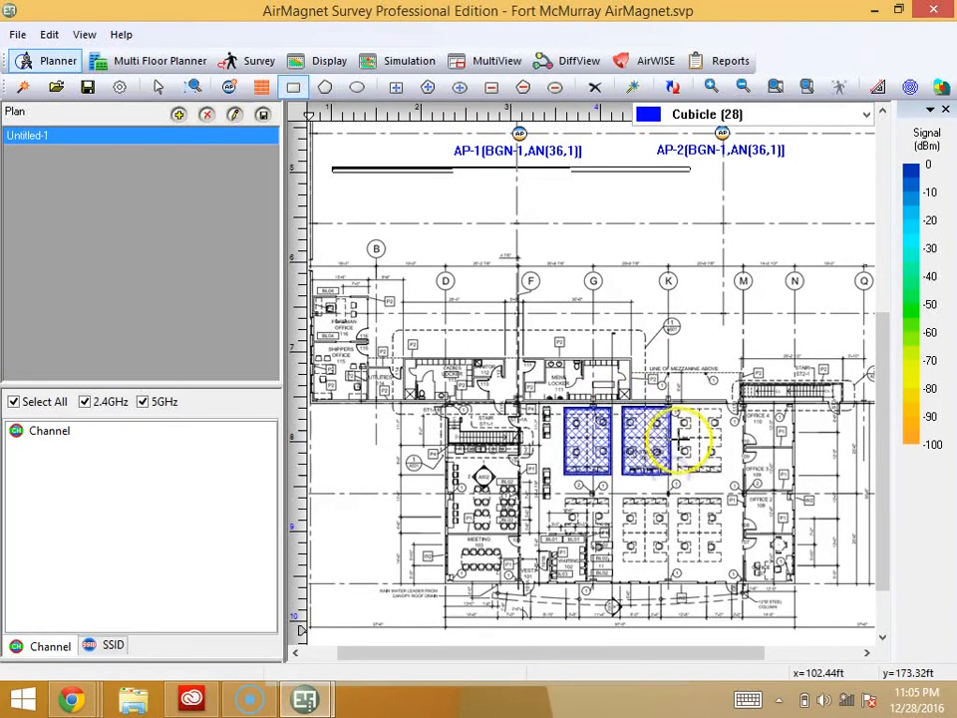
{"action": "mouse_move", "coordinate": [679, 409]}
{"action": "left_mouse_down"}
{"action": "mouse_move", "coordinate": [717, 481]}
{"action": "mouse_move", "coordinate": [726, 477]}
{"action": "left_mouse_up"}
Draw a Warehouse Medium Density (31) attenuation rectangle across grid columns K to Q and try to add an overlapping one to its west.
{"action": "left_click", "coordinate": [868, 115]}
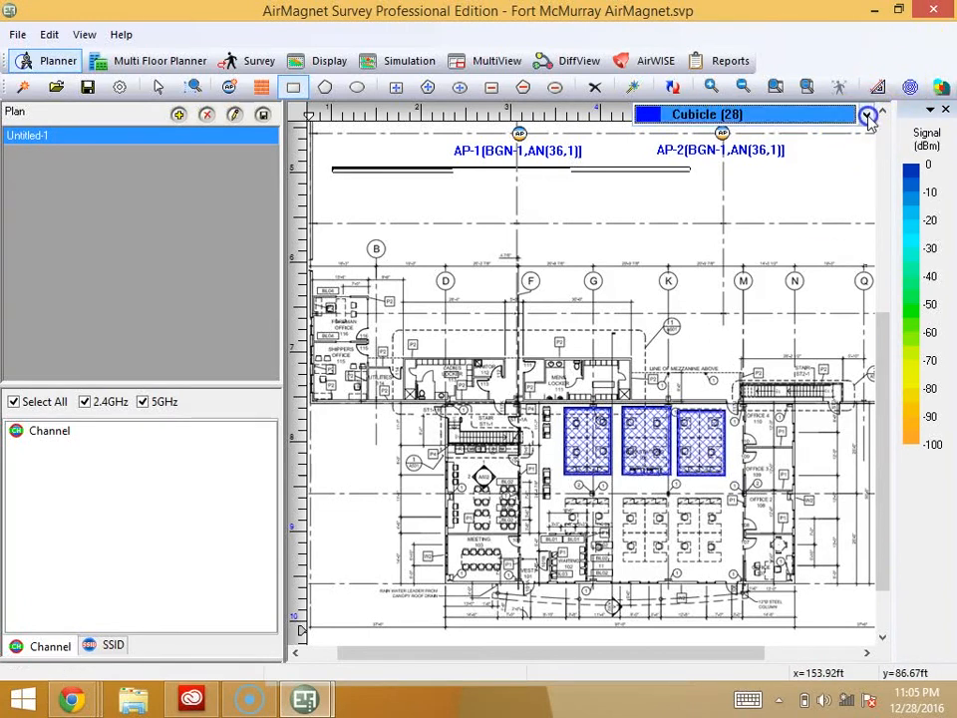
{"action": "left_click", "coordinate": [825, 164]}
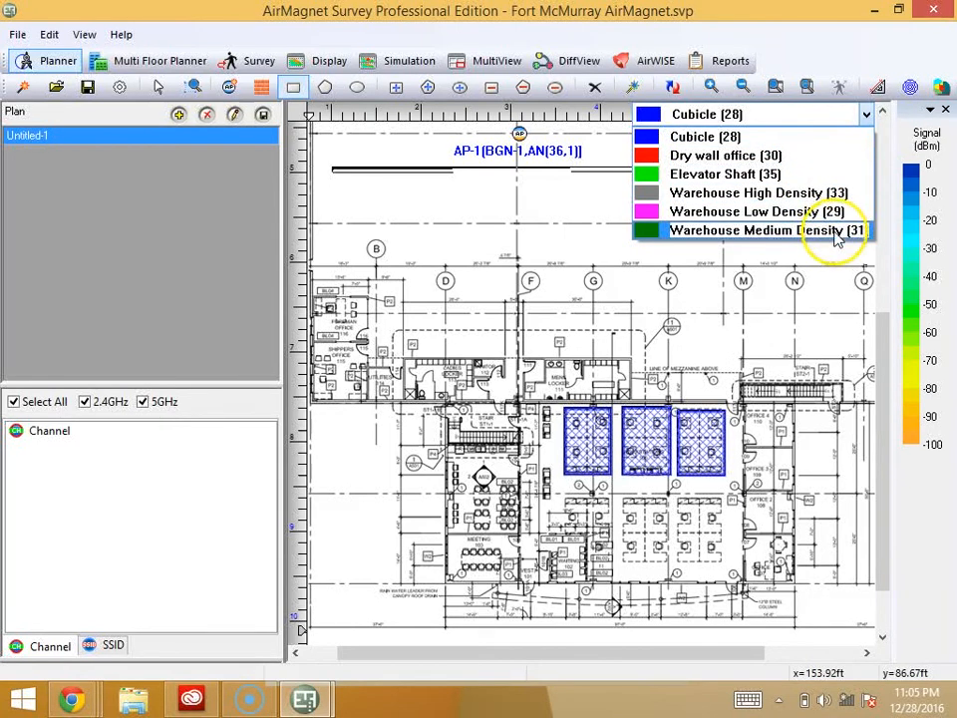
{"action": "left_click", "coordinate": [835, 231]}
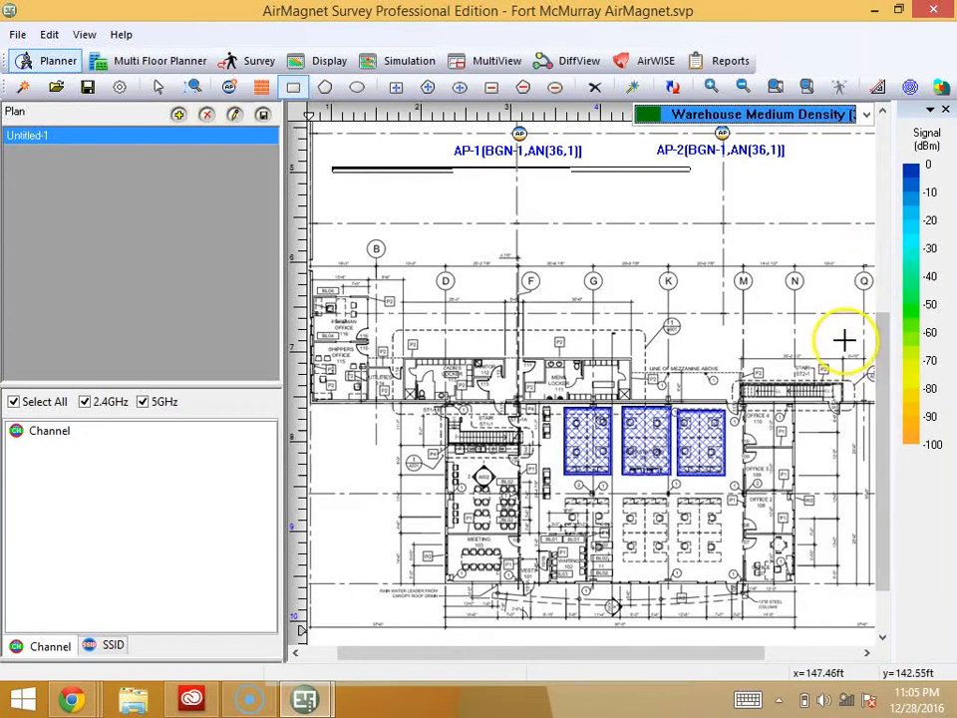
{"action": "left_click_drag", "start_coordinate": [652, 200], "coordinate": [857, 315]}
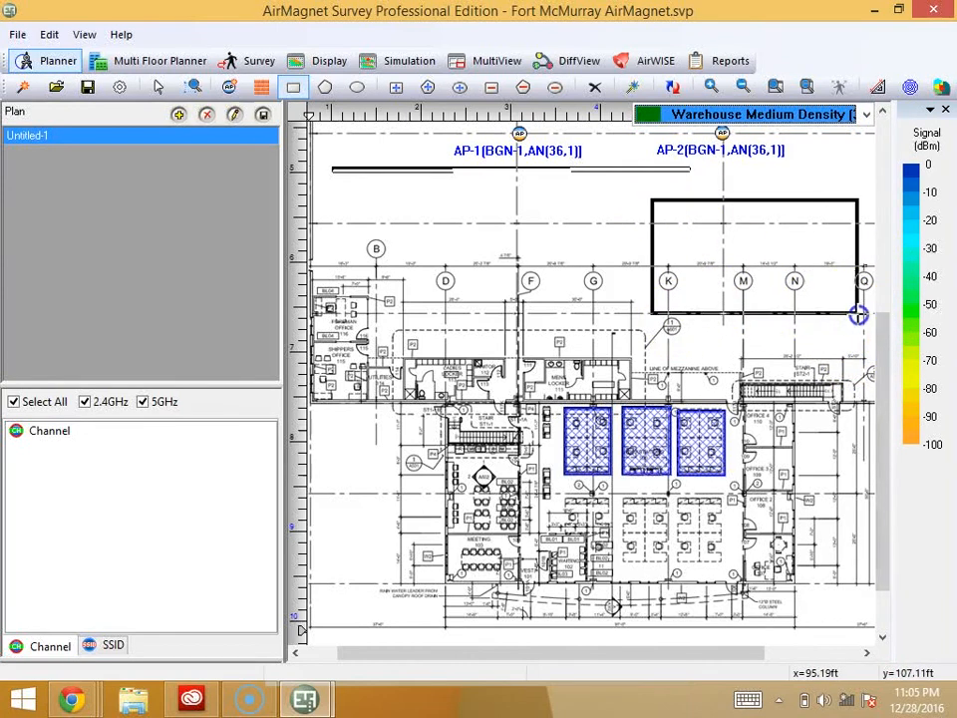
{"action": "left_click_drag", "start_coordinate": [709, 300], "coordinate": [498, 194]}
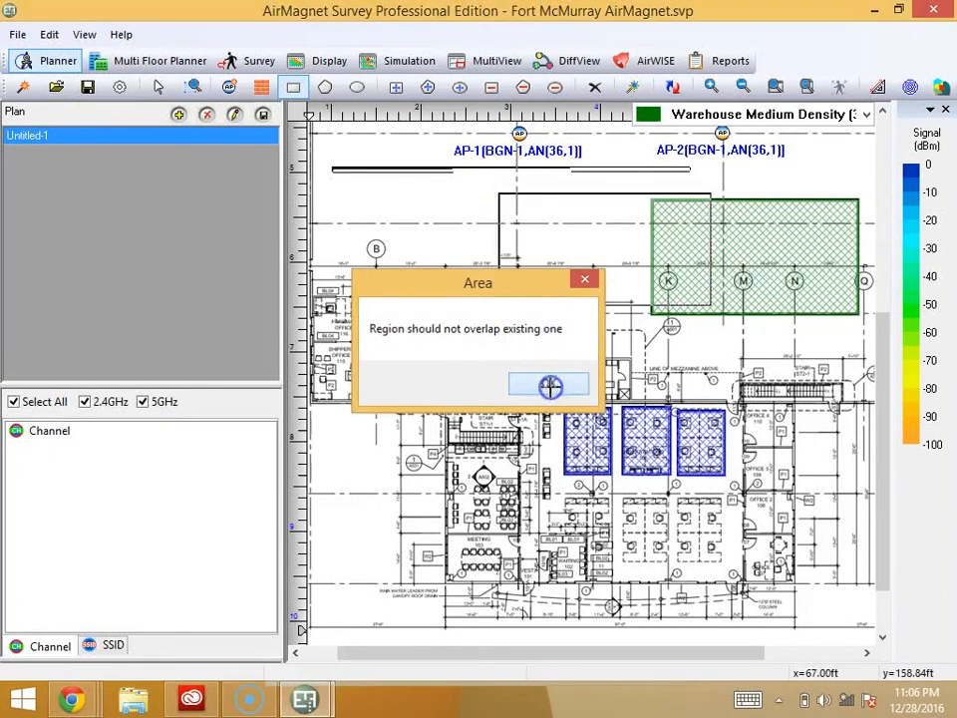
{"action": "left_click", "coordinate": [550, 386]}
{"action": "left_click", "coordinate": [670, 315]}
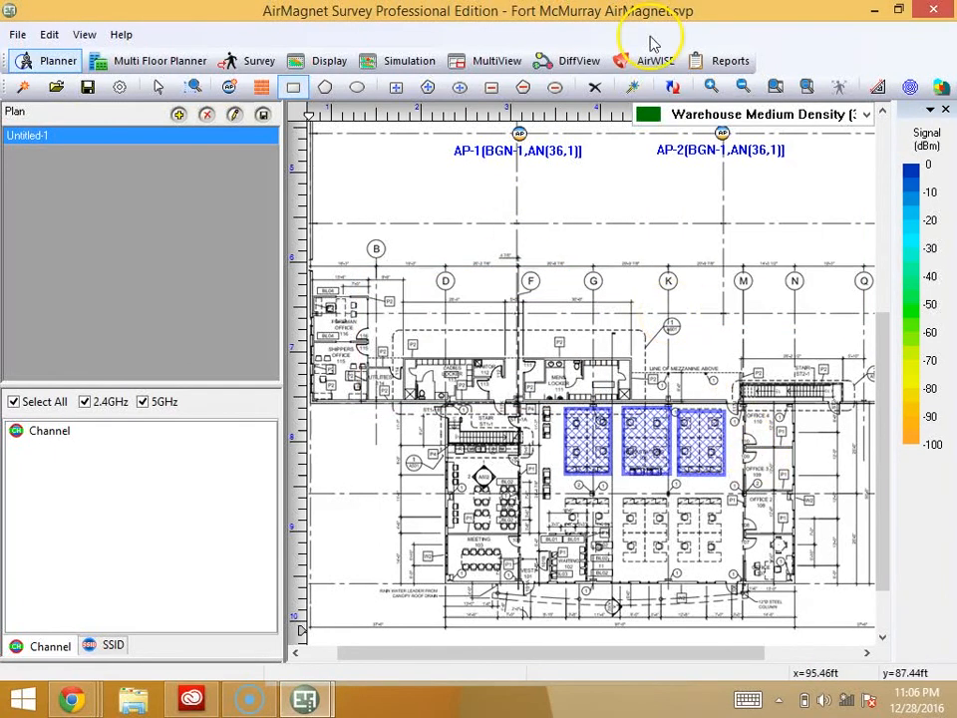
Draw one Warehouse Medium Density attenuation rectangle across the full width of the warehouse, enclosing both access points.
{"action": "left_click", "coordinate": [744, 87]}
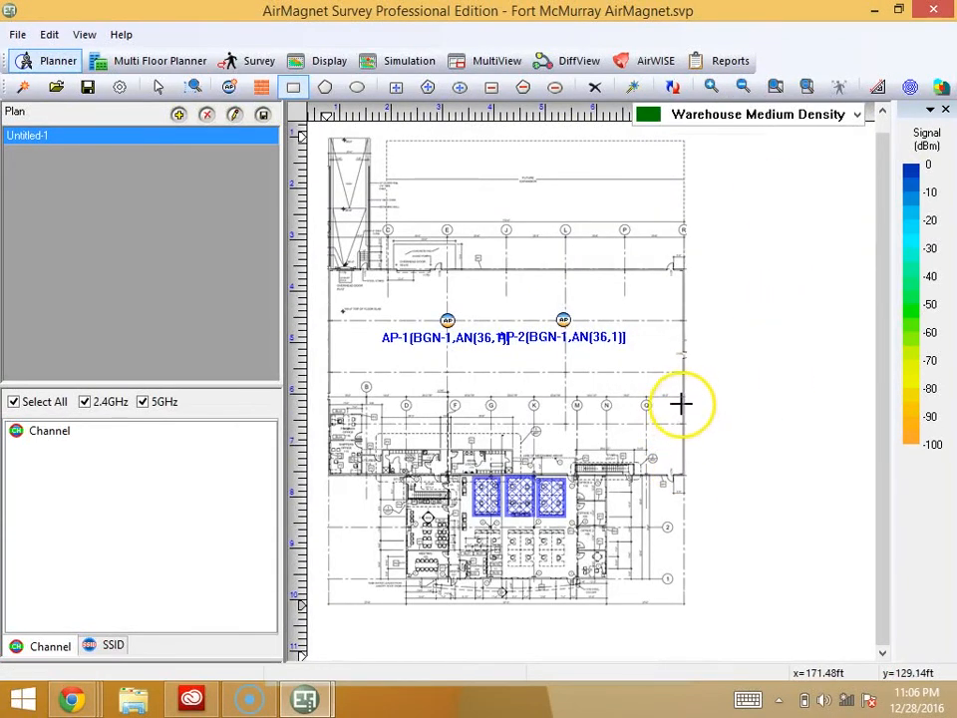
{"action": "mouse_move", "coordinate": [682, 395]}
{"action": "left_mouse_down"}
{"action": "mouse_move", "coordinate": [331, 248]}
{"action": "mouse_move", "coordinate": [346, 273]}
{"action": "mouse_move", "coordinate": [331, 284]}
{"action": "left_mouse_up"}
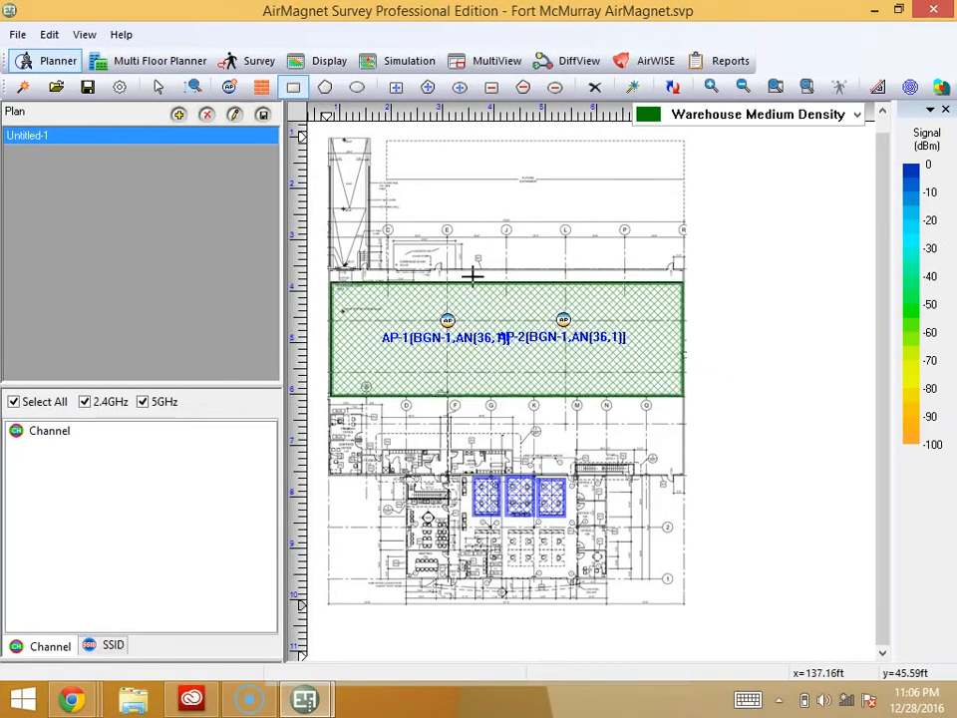
Delete the warehouse-wide attenuation area and draw a small Elevator Shaft (35) rectangle at the overhead door in the warehouse's northwest corner.
{"action": "left_click", "coordinate": [856, 114]}
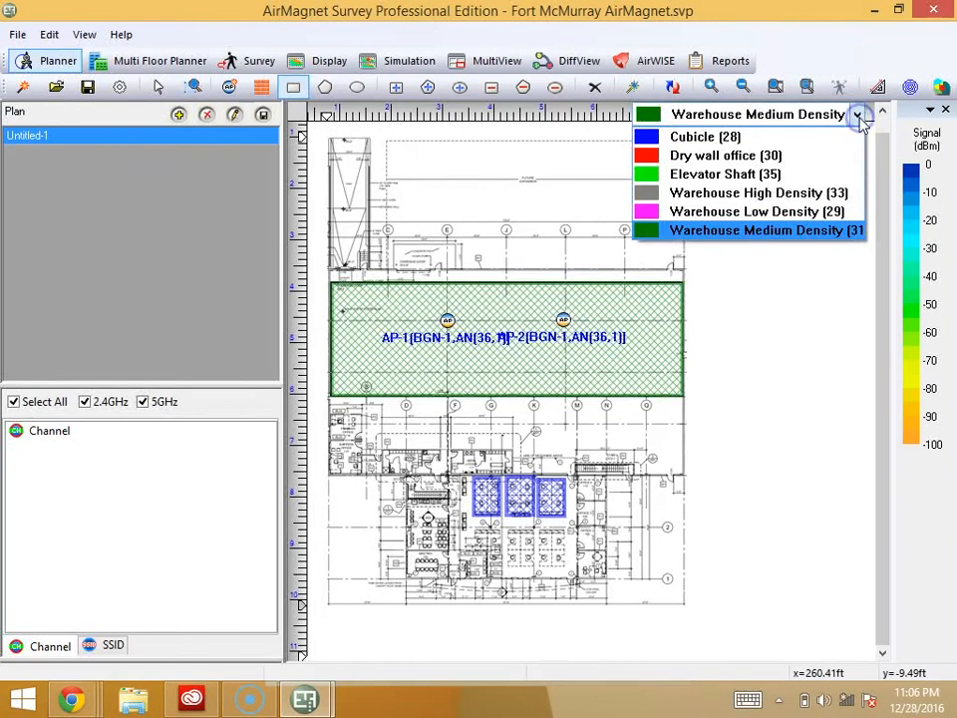
{"action": "left_click", "coordinate": [726, 174]}
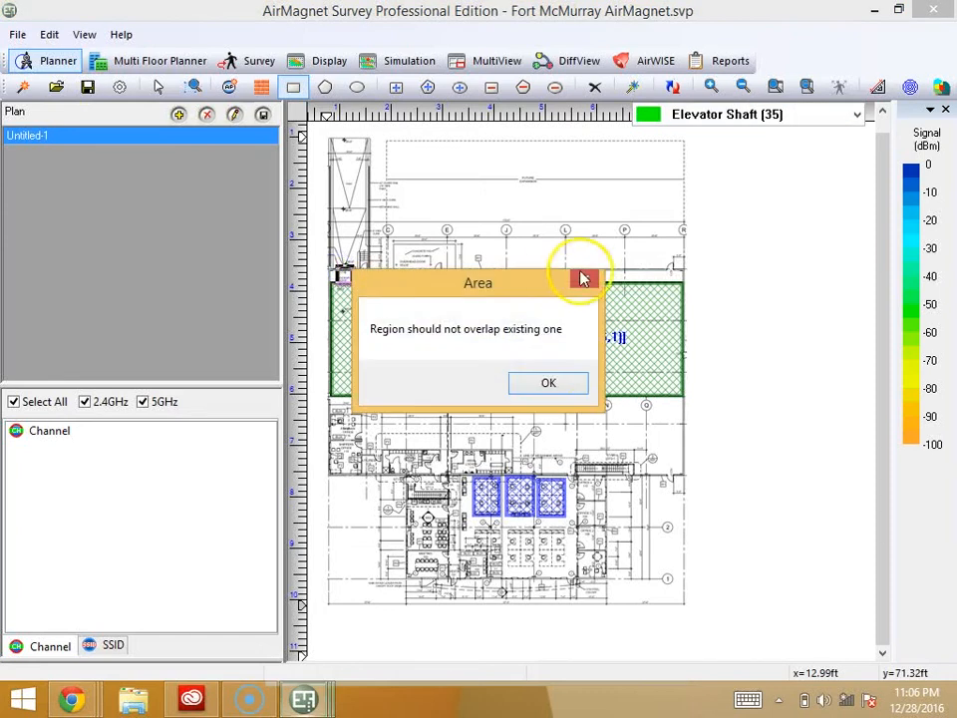
{"action": "left_click", "coordinate": [548, 384]}
{"action": "key", "text": "Escape"}
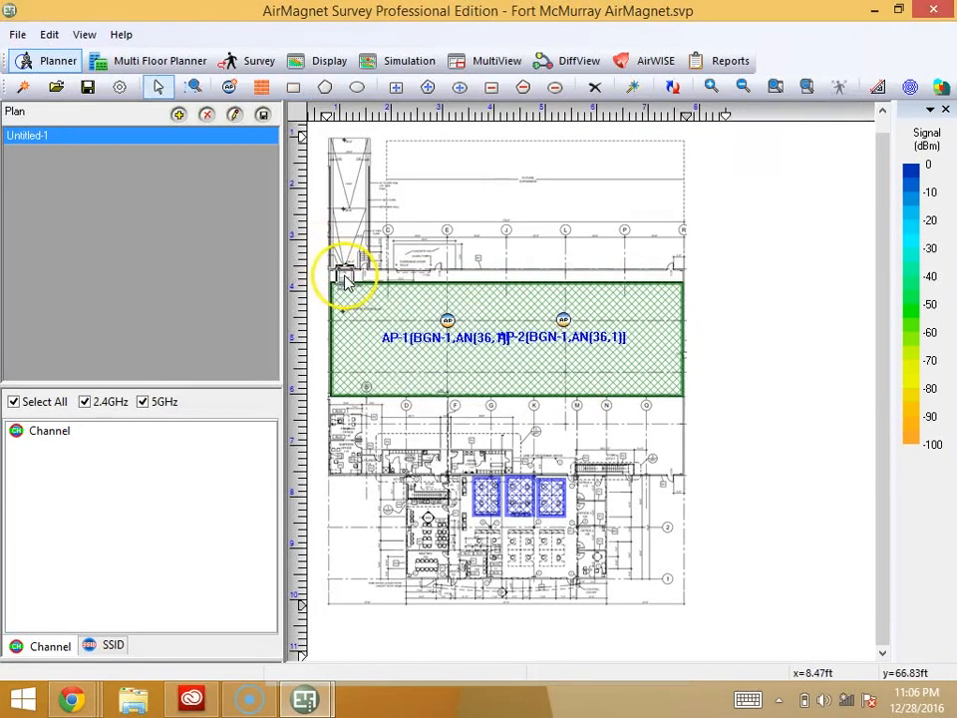
{"action": "key", "text": "Delete"}
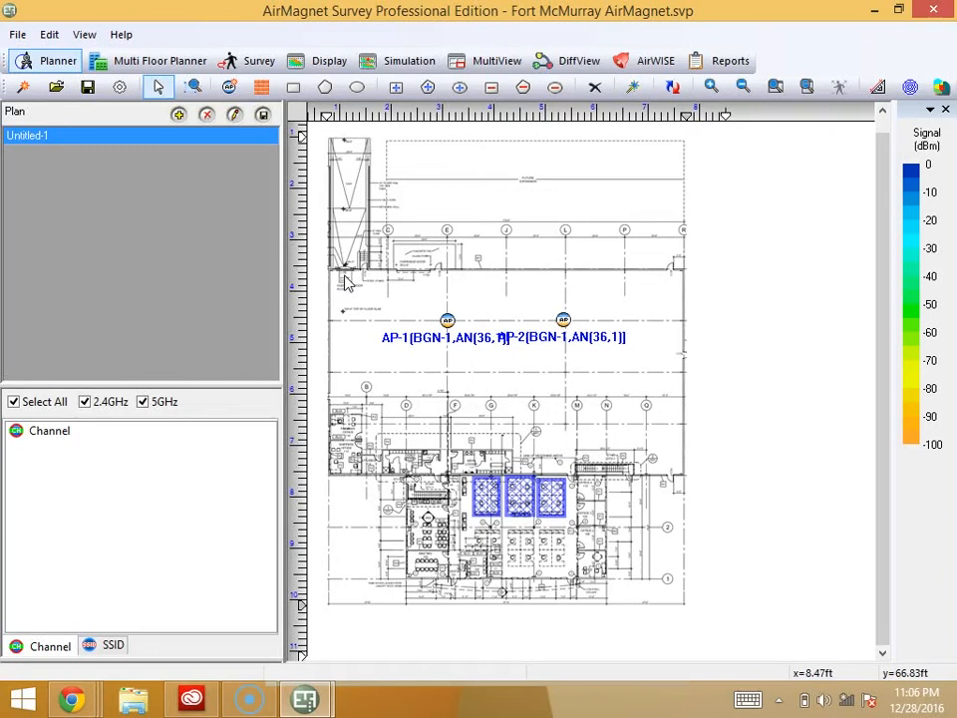
{"action": "left_click", "coordinate": [294, 89]}
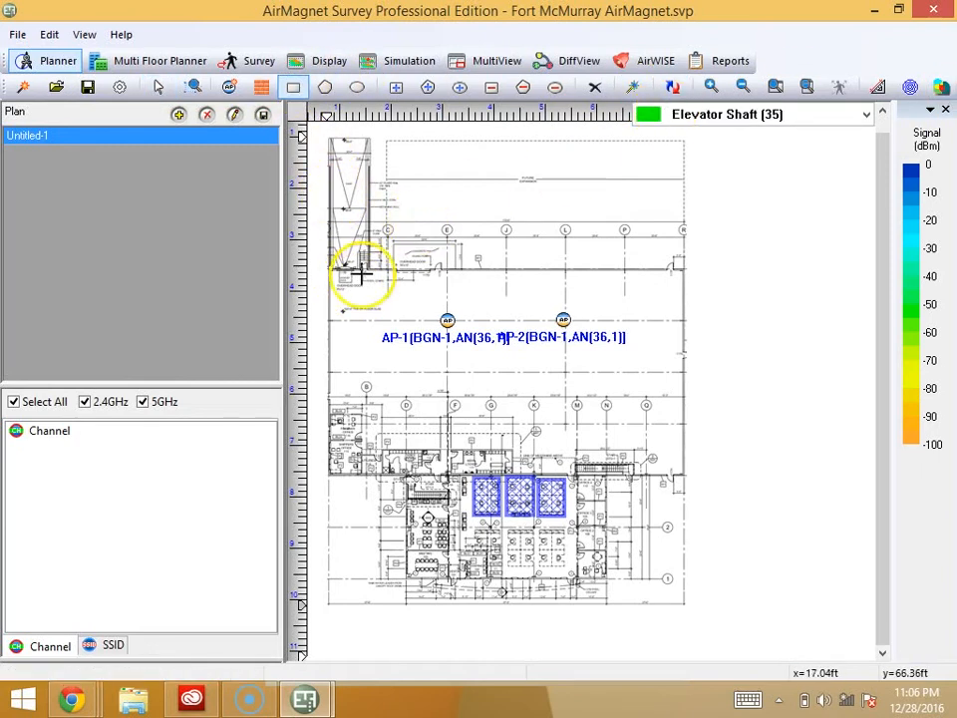
{"action": "left_click_drag", "start_coordinate": [350, 280], "coordinate": [350, 280]}
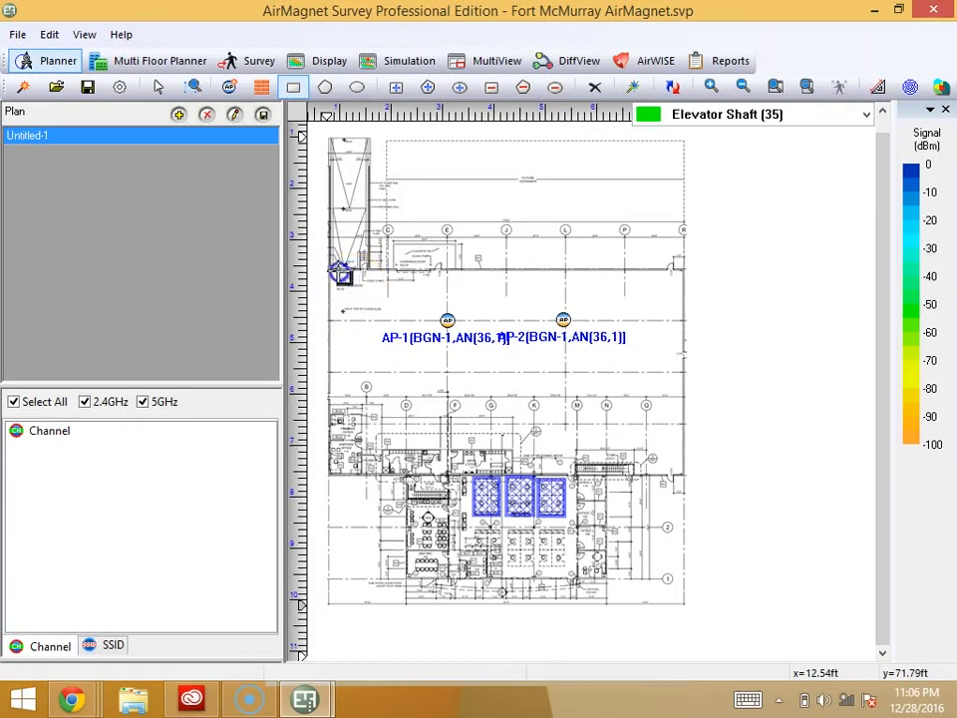
Draw a Warehouse High Density (33) attenuation rectangle across the warehouse's full width, just south of the elevator shaft area.
{"action": "left_click", "coordinate": [866, 113]}
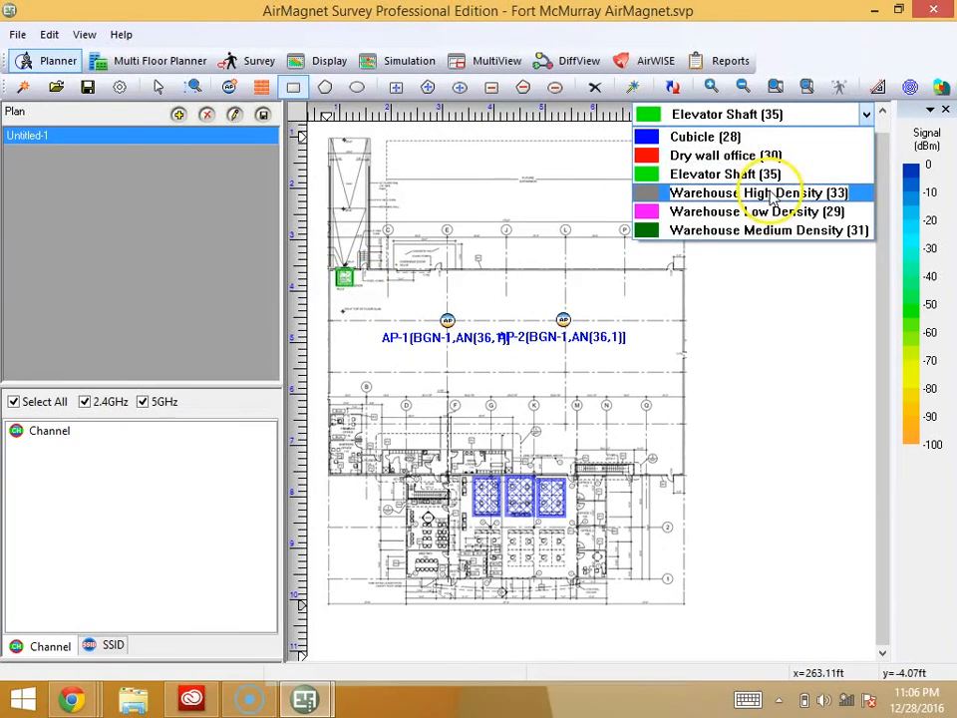
{"action": "left_click", "coordinate": [808, 194]}
{"action": "mouse_move", "coordinate": [684, 395]}
{"action": "left_mouse_down"}
{"action": "mouse_move", "coordinate": [323, 299]}
{"action": "mouse_move", "coordinate": [331, 290]}
{"action": "left_mouse_up"}
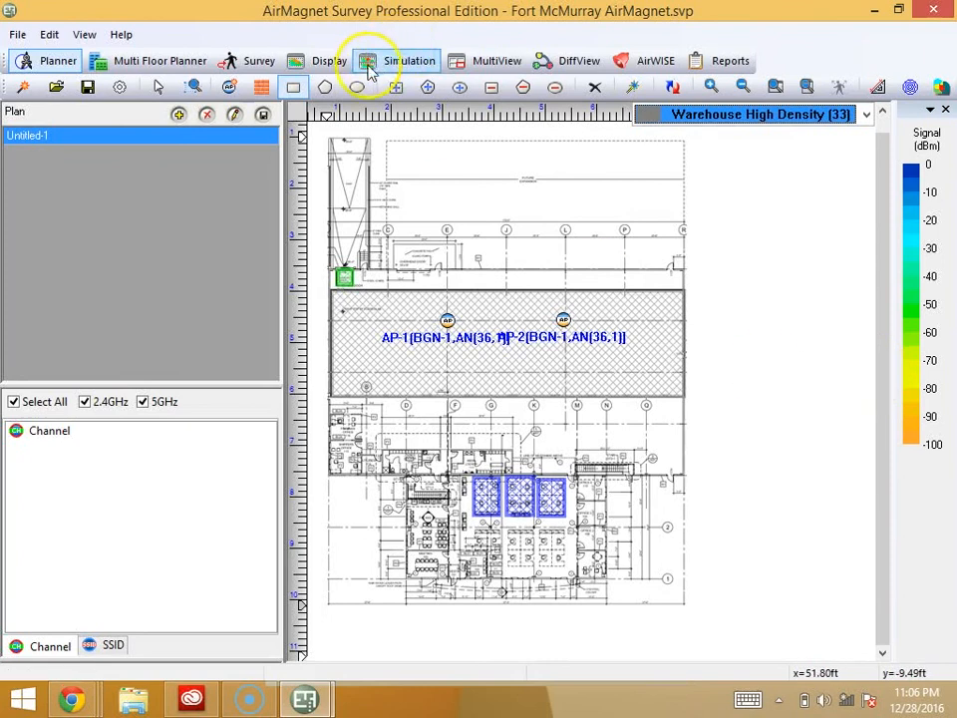
{"action": "left_click", "coordinate": [322, 95]}
{"action": "left_click", "coordinate": [356, 88]}
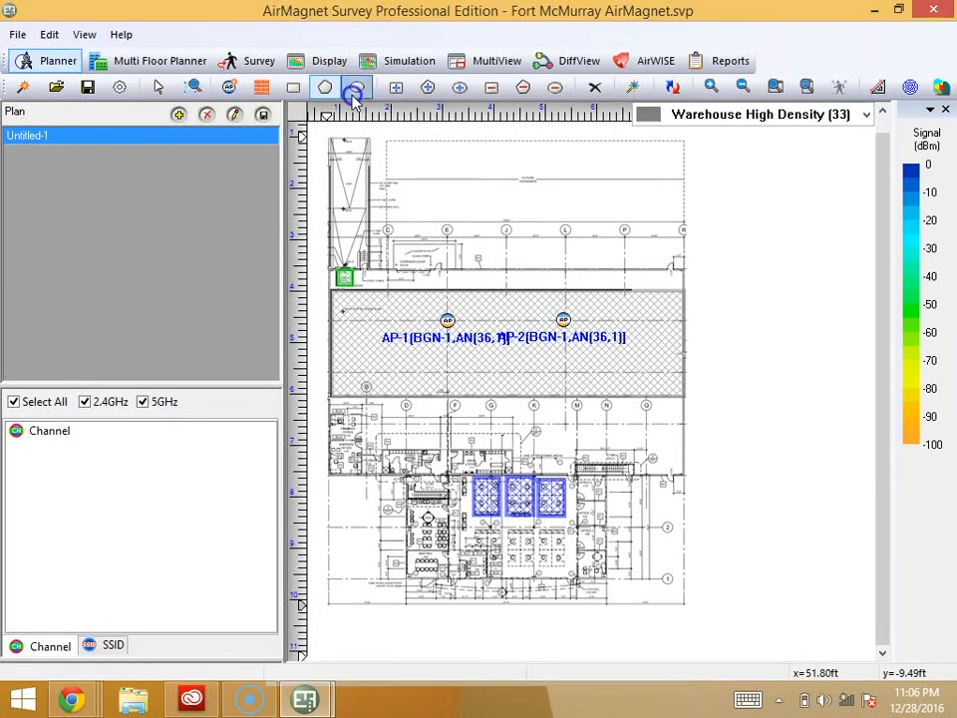
{"action": "left_click", "coordinate": [397, 90]}
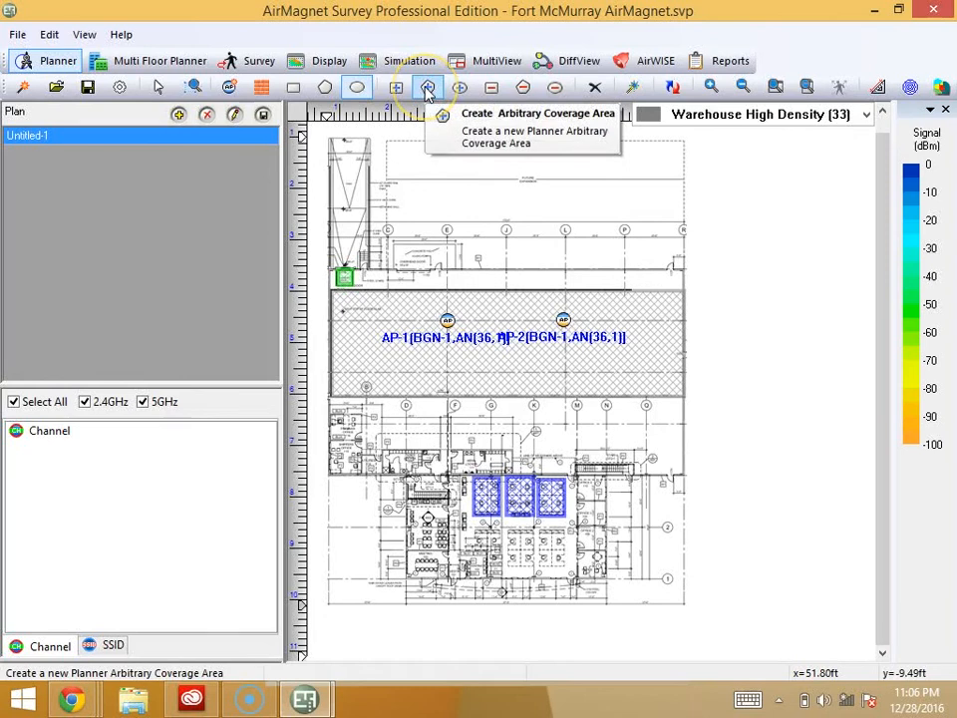
{"action": "left_click", "coordinate": [458, 90]}
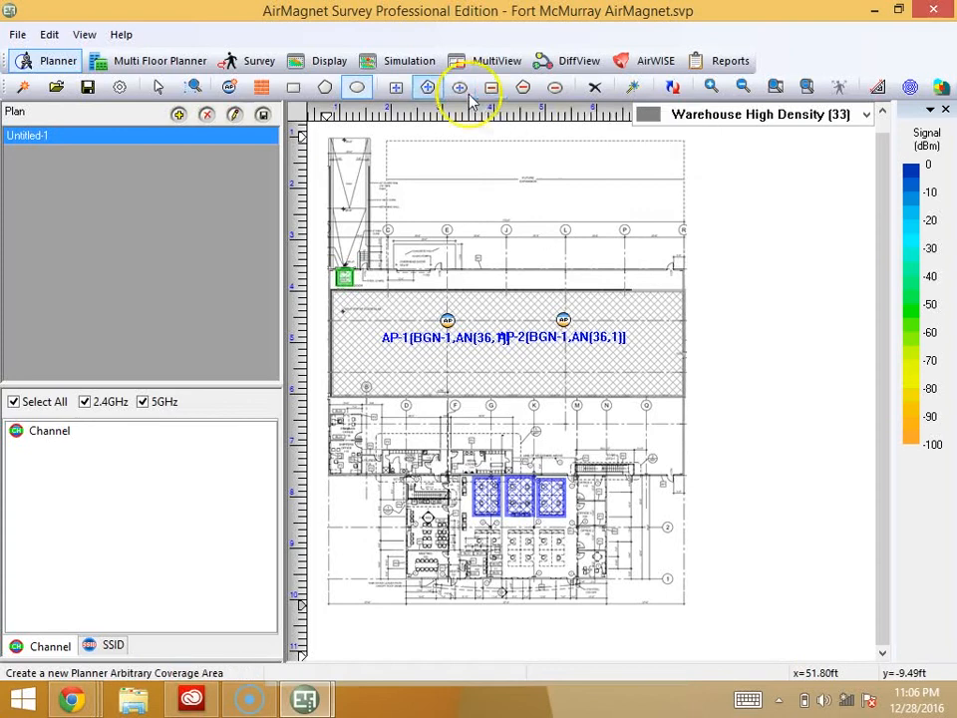
Draw a rectangular coverage area over the whole building, from the warehouse's north wall to the southern edge of the floor plan.
{"action": "left_click", "coordinate": [395, 86]}
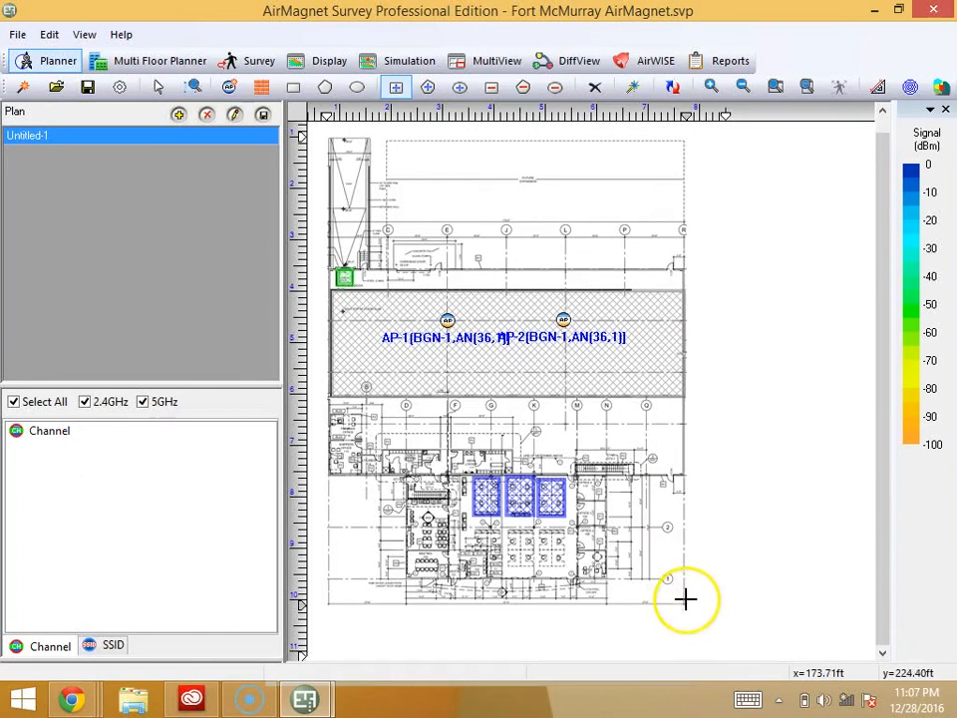
{"action": "left_click_drag", "start_coordinate": [684, 605], "coordinate": [327, 267]}
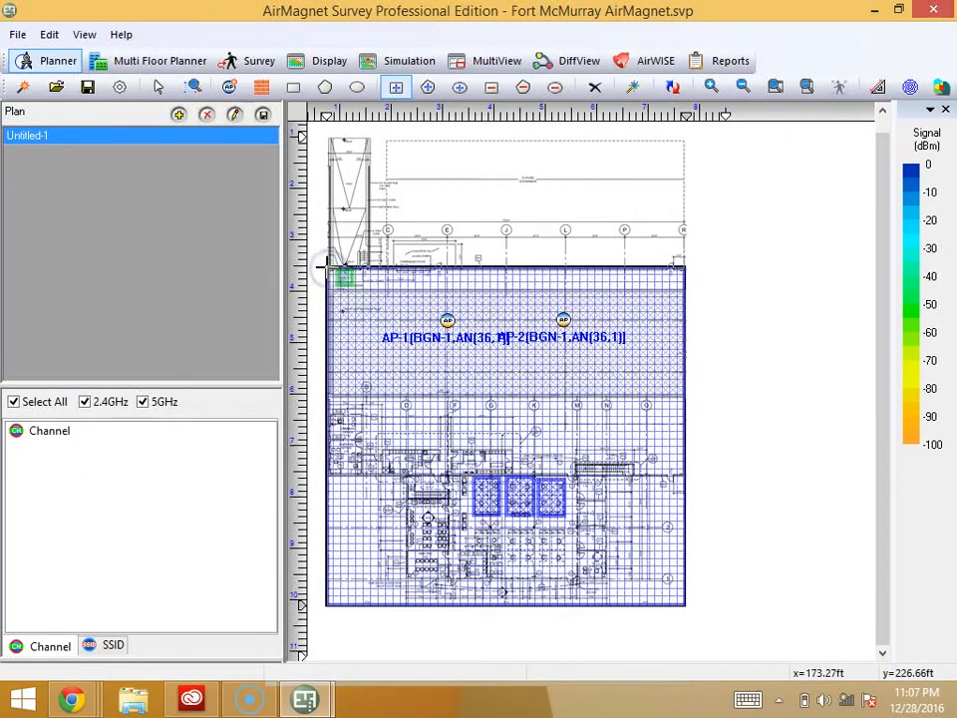
Mark three rectangular areas excluded from coverage in the warehouse: at its east end, between the access points and west of AP-1.
{"action": "left_click", "coordinate": [493, 87]}
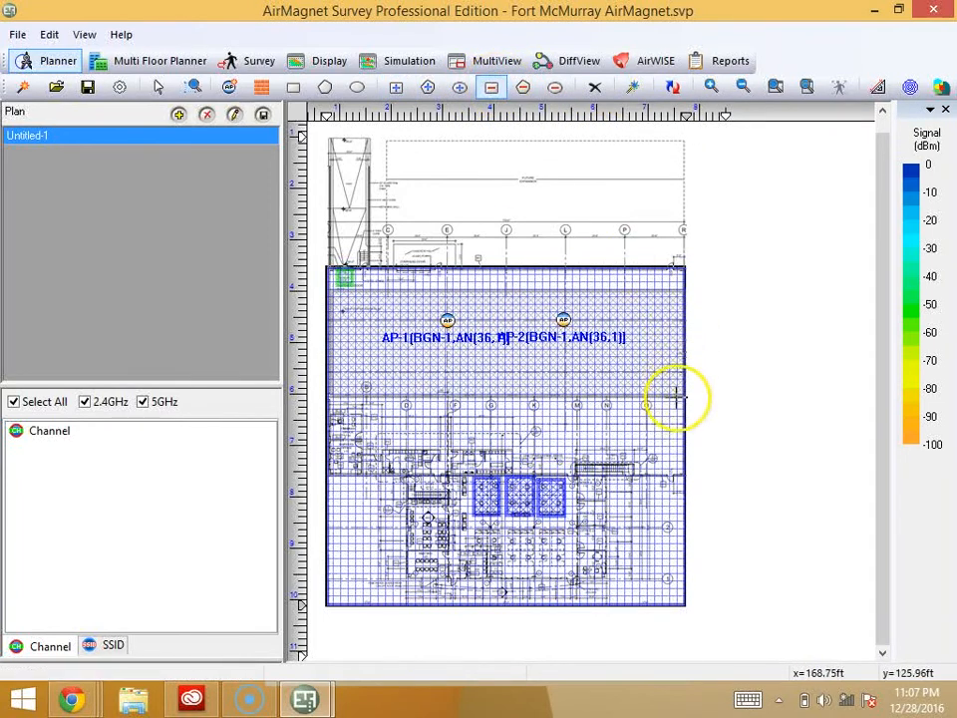
{"action": "left_click_drag", "start_coordinate": [675, 387], "coordinate": [612, 332]}
{"action": "left_click", "coordinate": [544, 352]}
{"action": "left_click_drag", "start_coordinate": [548, 378], "coordinate": [477, 325]}
{"action": "left_click_drag", "start_coordinate": [404, 371], "coordinate": [349, 317]}
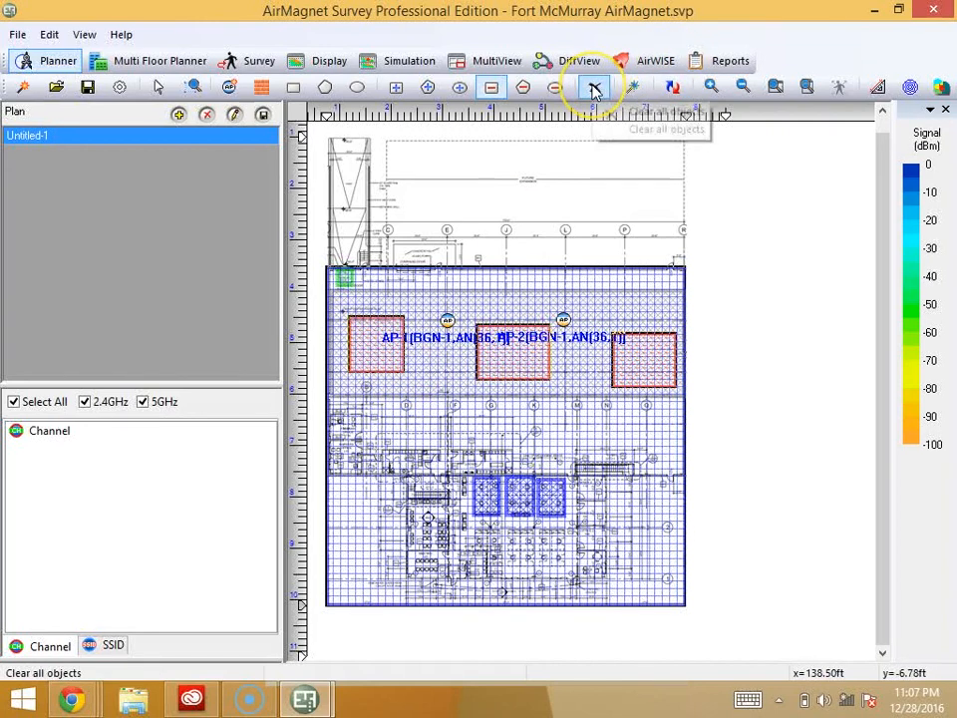
Set the access point Advisor criteria to the 2.4/5.0 GHz band and a minimum signal strength coverage of -75 dBm.
{"action": "left_click", "coordinate": [633, 90]}
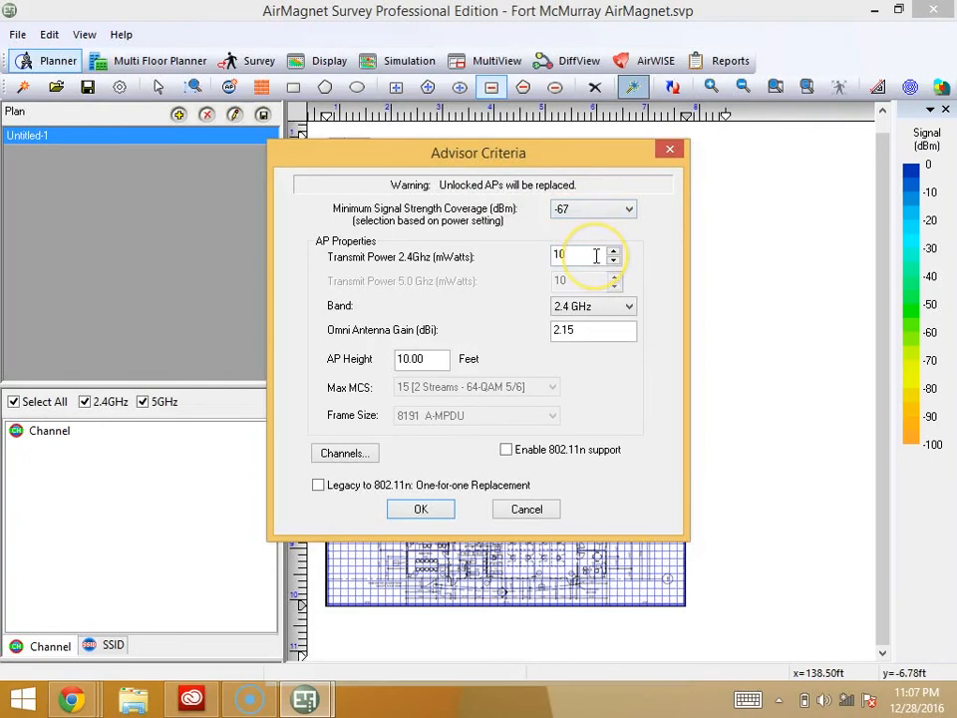
{"action": "left_click", "coordinate": [406, 361]}
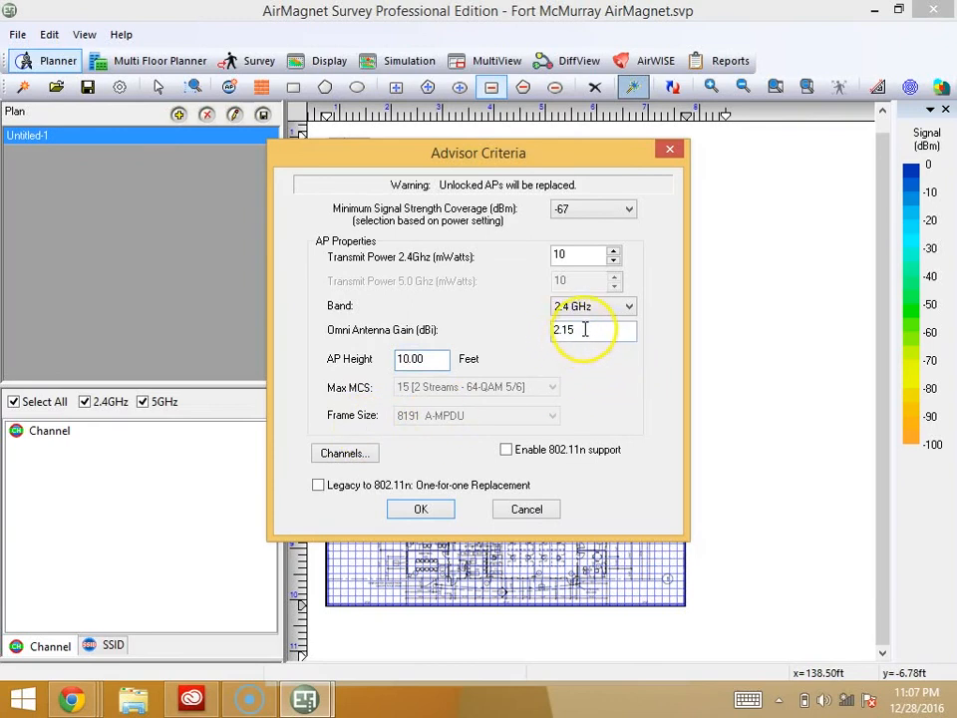
{"action": "left_click", "coordinate": [617, 307]}
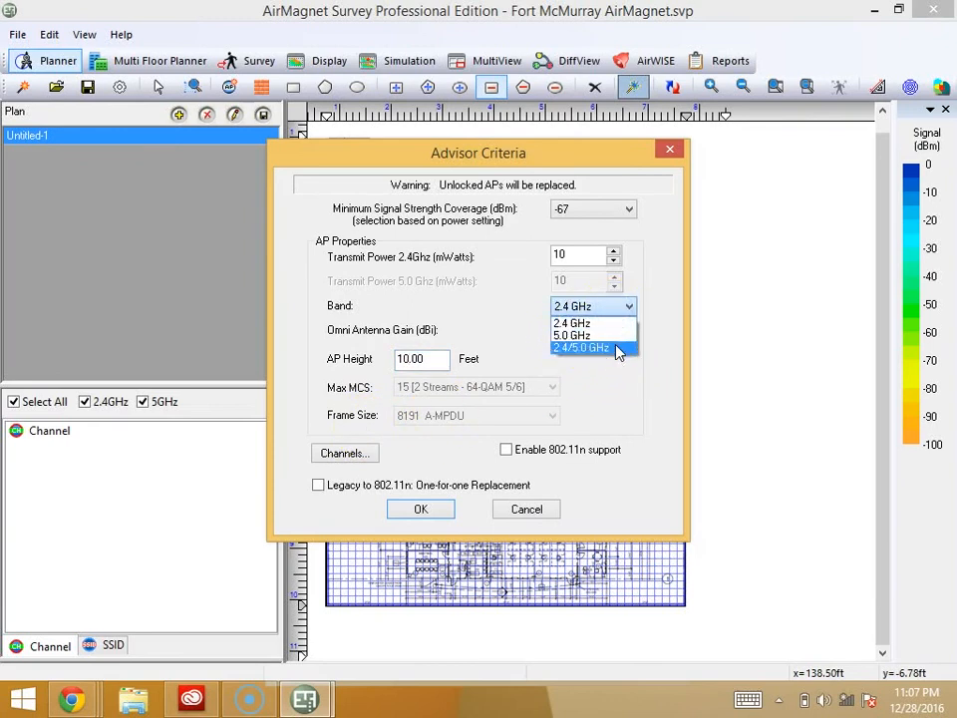
{"action": "left_click", "coordinate": [615, 346]}
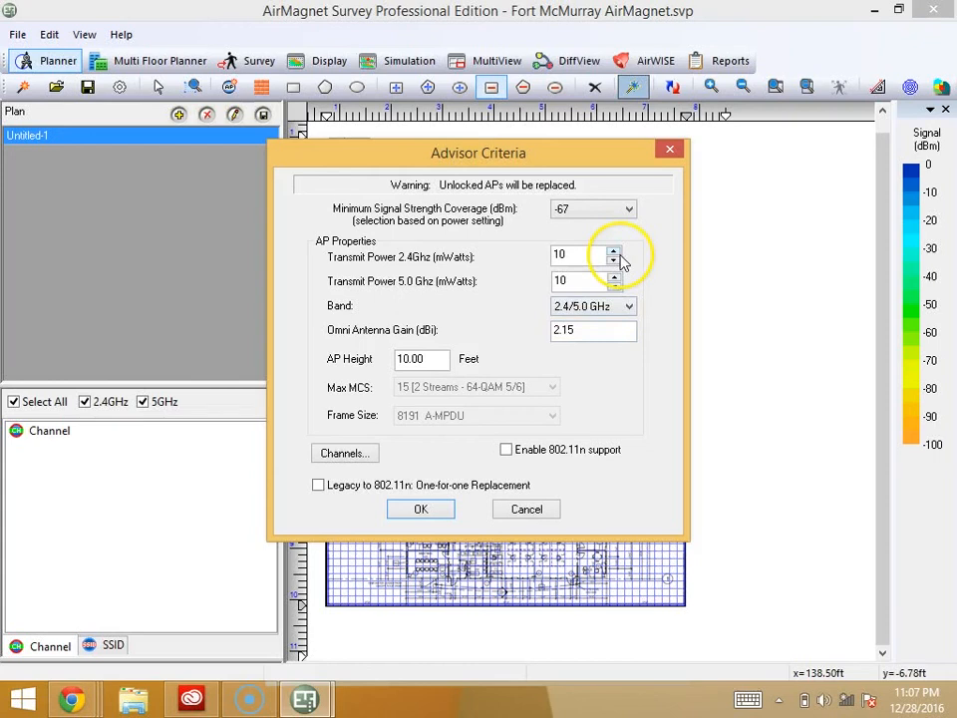
{"action": "left_click", "coordinate": [619, 210]}
{"action": "scroll", "coordinate": [617, 221], "scroll_direction": "up", "scroll_amount": 4}
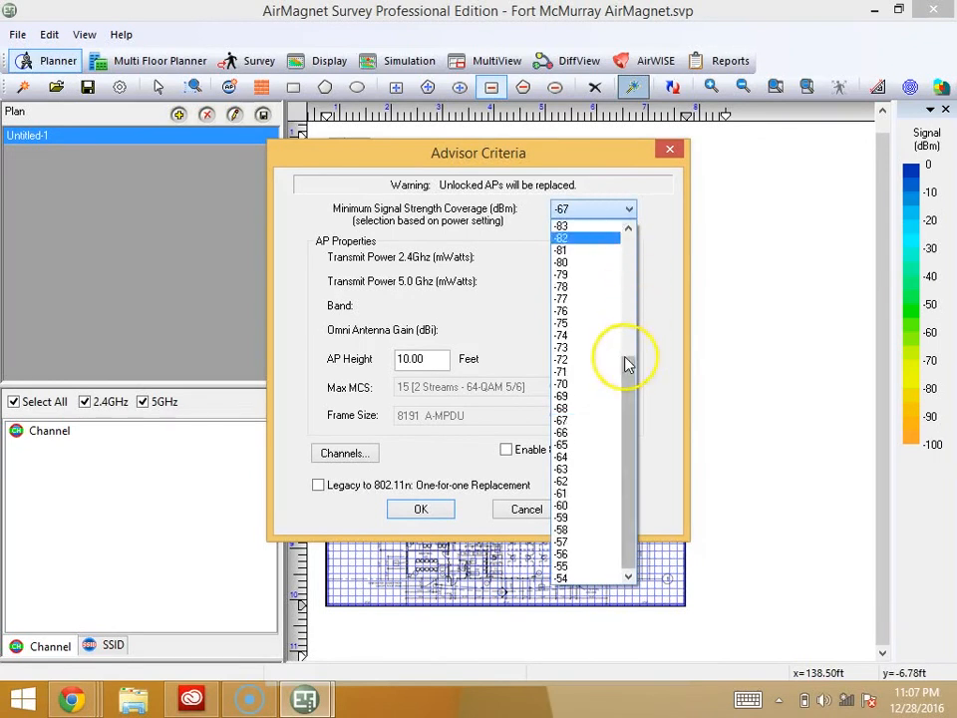
{"action": "left_click", "coordinate": [573, 323]}
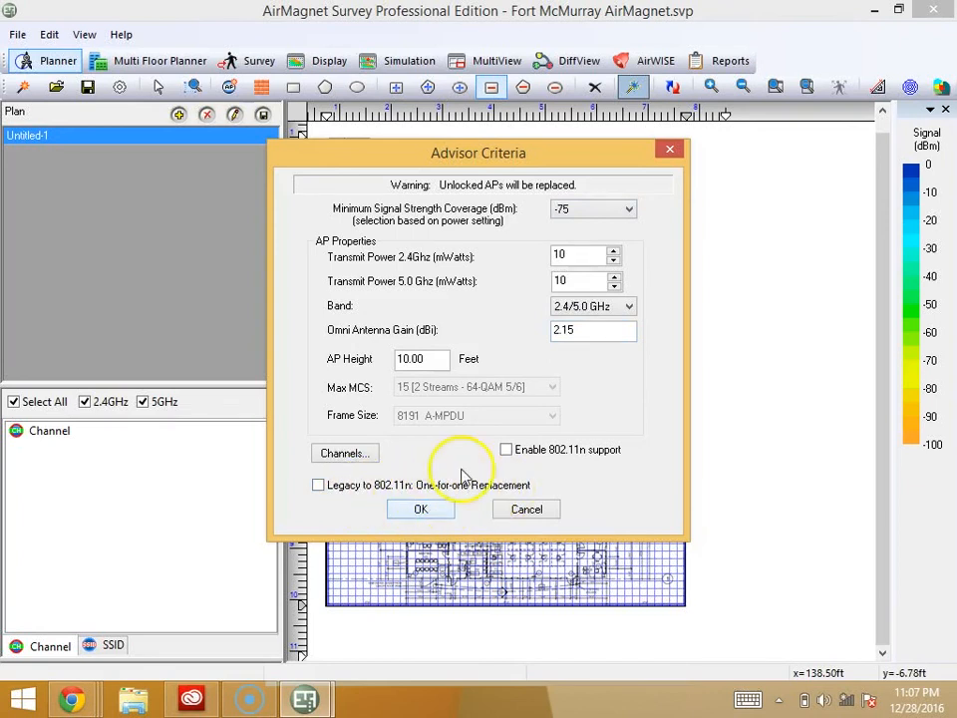
Enable 802.11n support in the Advisor criteria and look at the frame size options.
{"action": "left_click", "coordinate": [507, 449]}
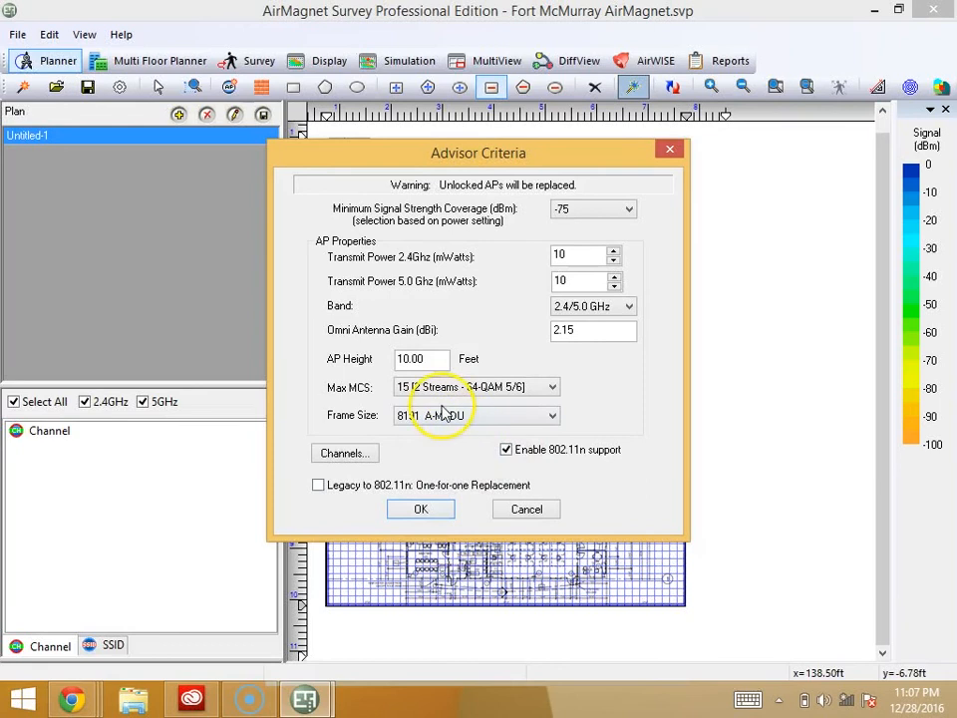
{"action": "left_click", "coordinate": [455, 418]}
{"action": "left_click", "coordinate": [332, 396]}
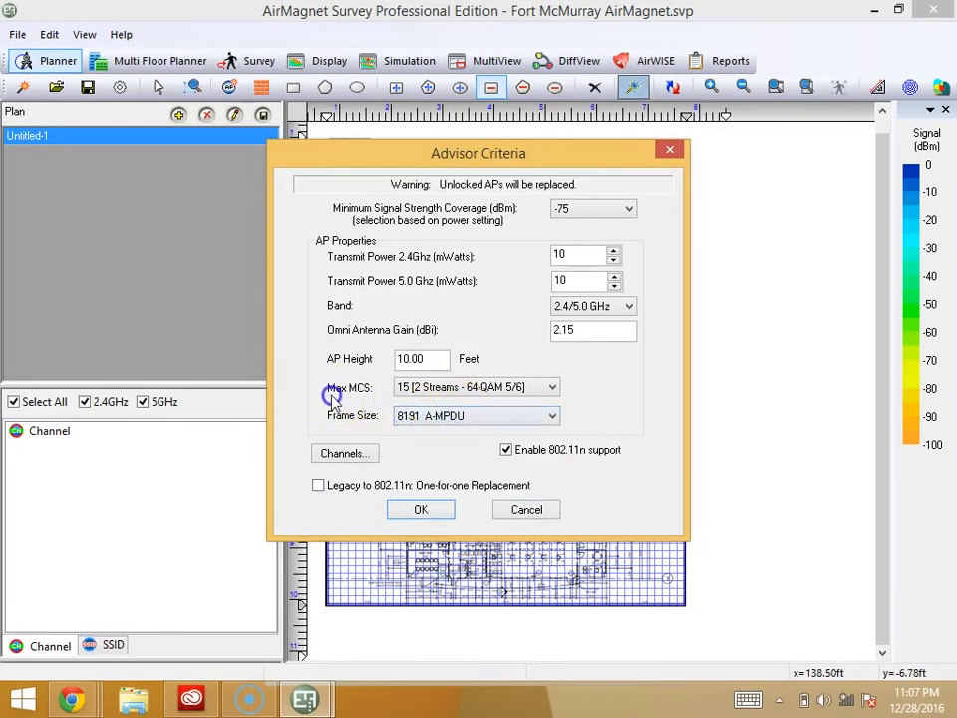
Review the usable channels for the 2.4 GHz and 5.0 GHz bands without changing them, and run the Advisor.
{"action": "left_click", "coordinate": [344, 454]}
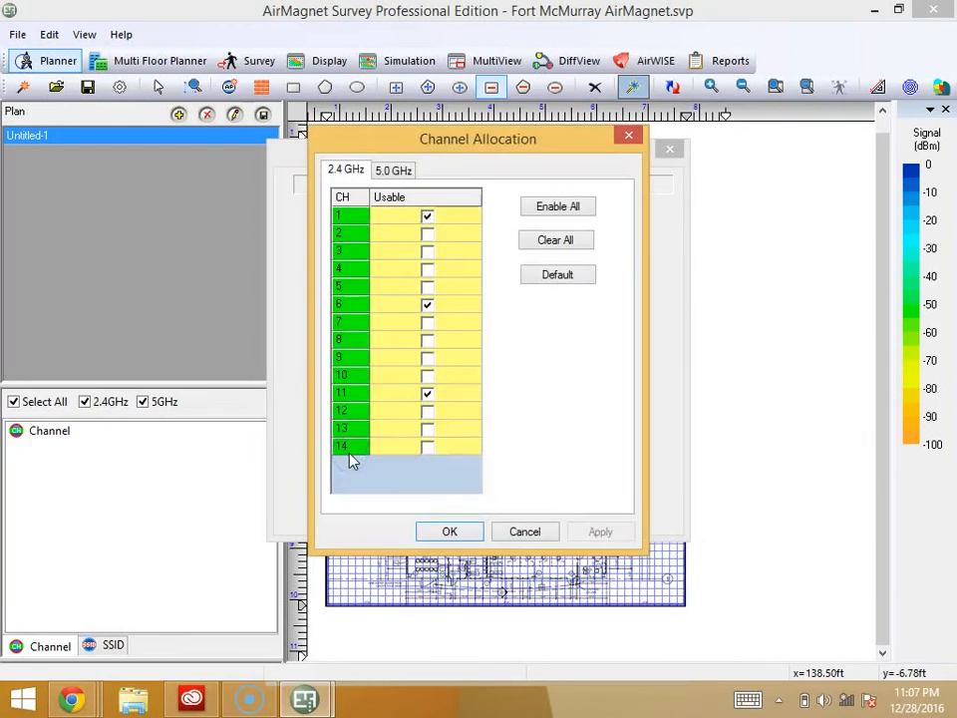
{"action": "left_click", "coordinate": [398, 171]}
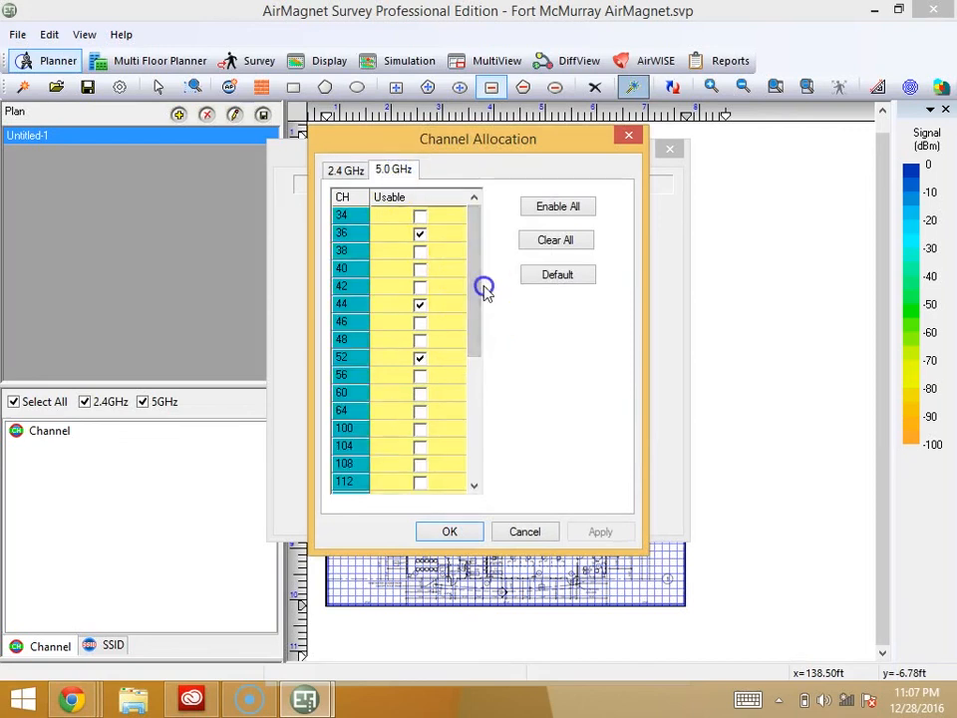
{"action": "left_click", "coordinate": [521, 533]}
{"action": "left_click", "coordinate": [430, 509]}
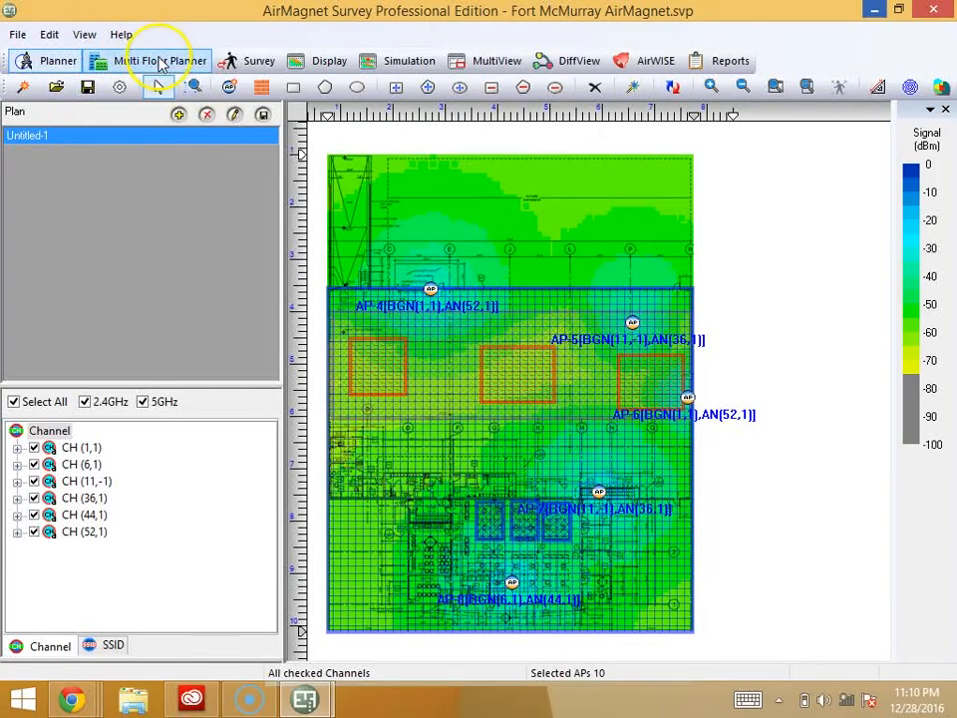
Go from the plan to the survey display and show the signal strength heat map of PassiveSurvey1.svdx.
{"action": "left_click", "coordinate": [227, 66]}
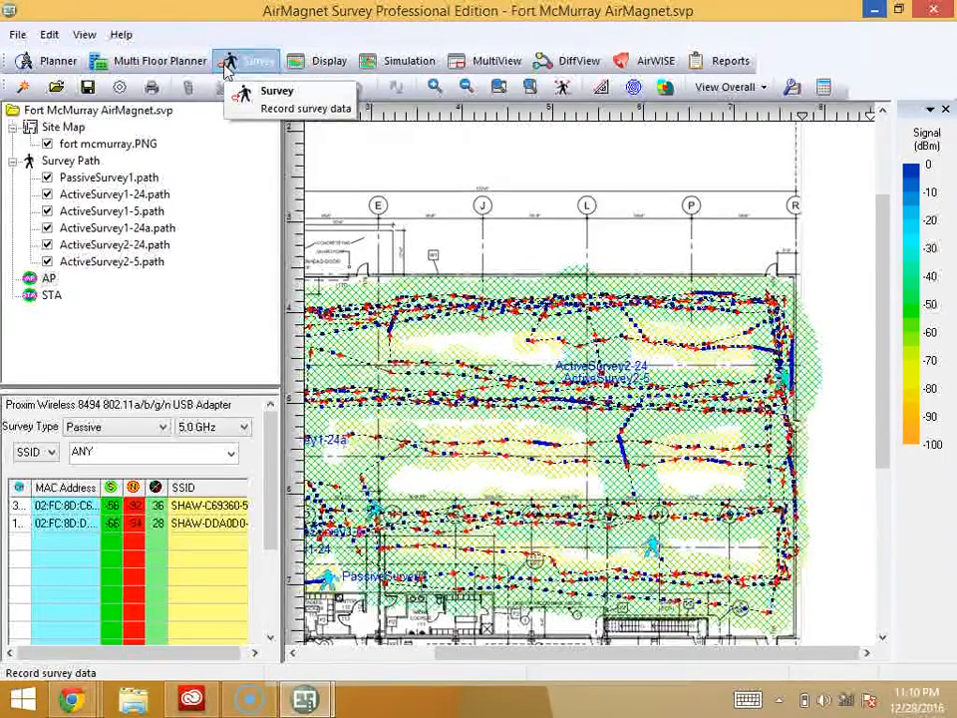
{"action": "left_click", "coordinate": [289, 61]}
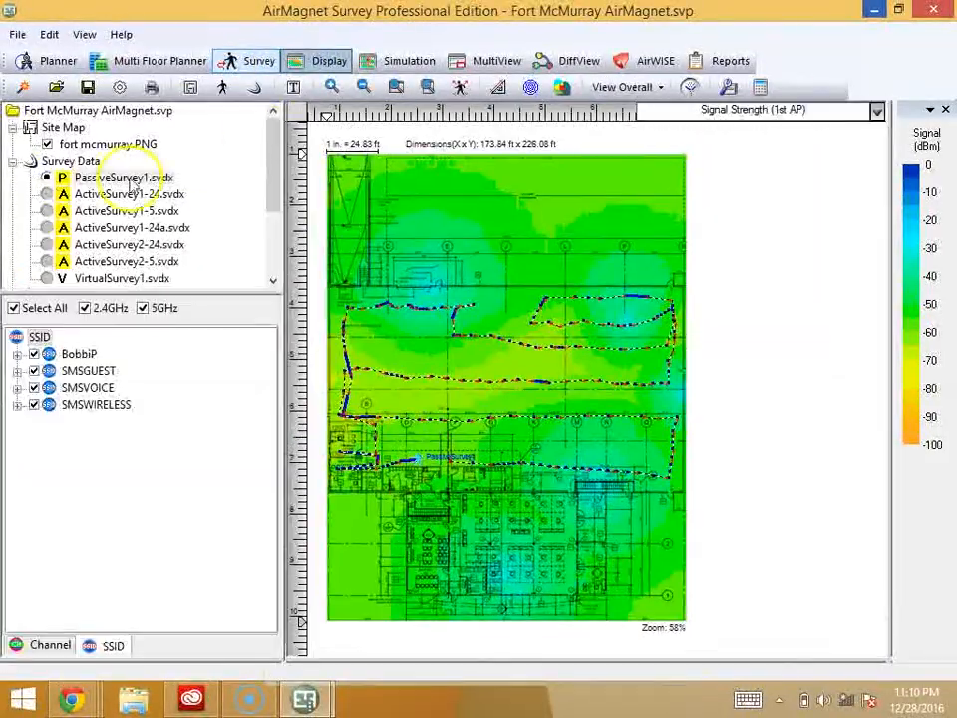
{"action": "left_click", "coordinate": [47, 177]}
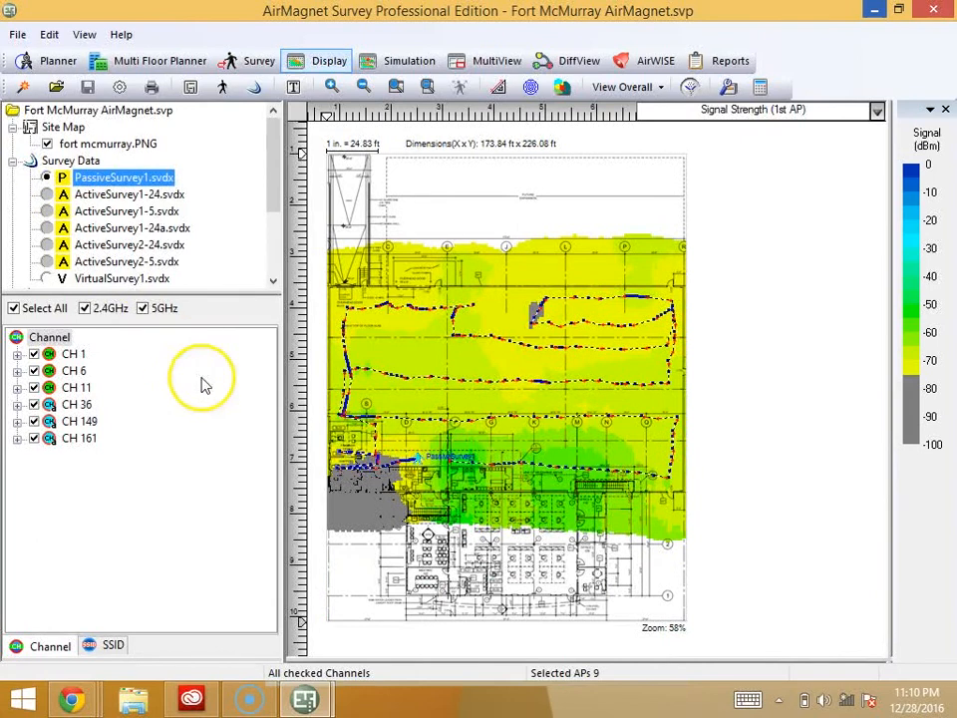
Filter the passive survey heat map by channel, excluding 161, 149 and 36 and toggling channel 6.
{"action": "left_click", "coordinate": [34, 439]}
{"action": "left_click", "coordinate": [35, 423]}
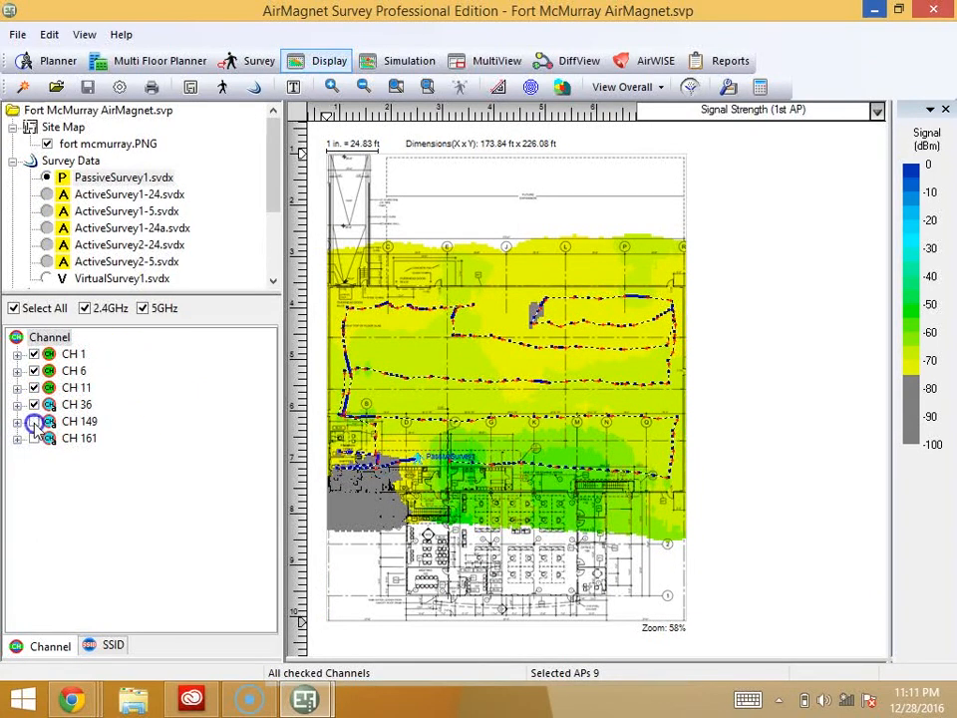
{"action": "left_click", "coordinate": [34, 371]}
{"action": "left_click", "coordinate": [35, 371]}
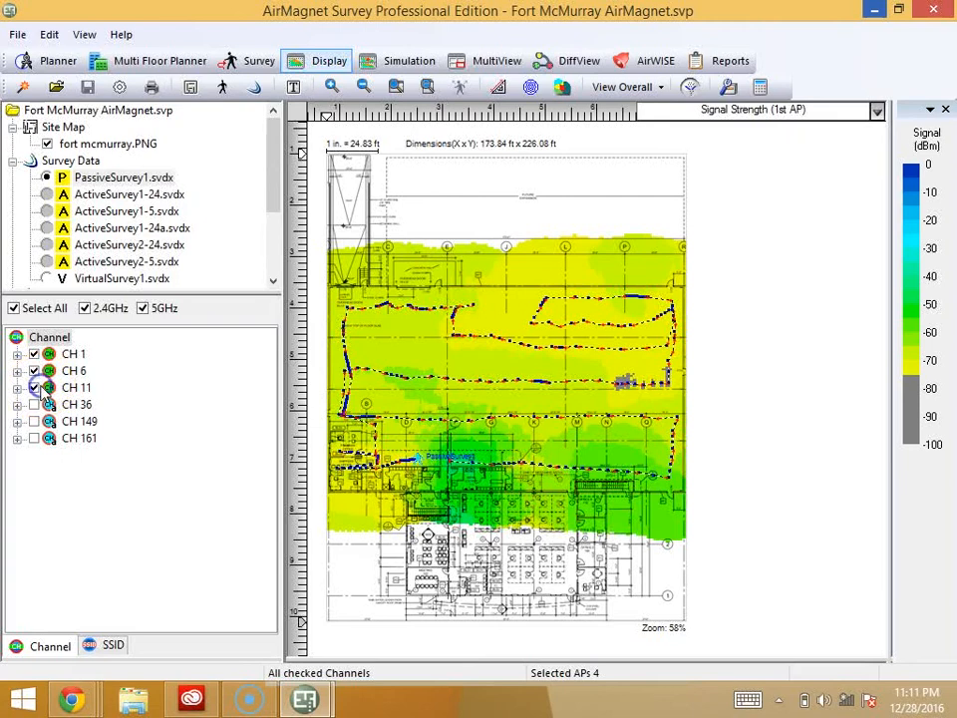
{"action": "left_click", "coordinate": [42, 407]}
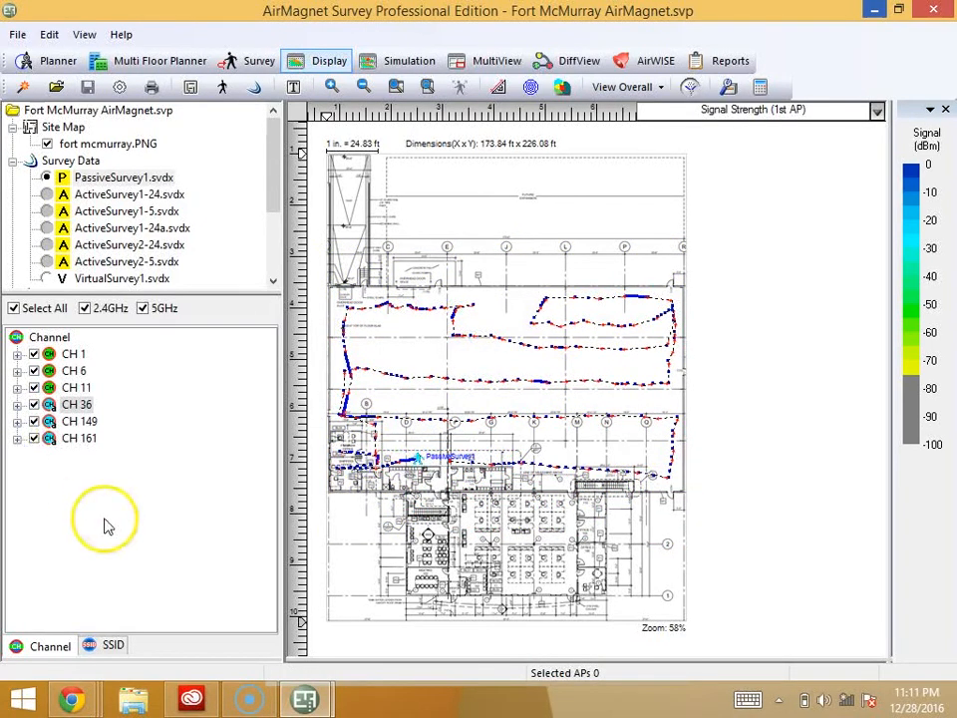
Group the passive survey's access points by SSID and toggle SMSWIRELESS and SMSVOICE in the heat map.
{"action": "left_click", "coordinate": [109, 643]}
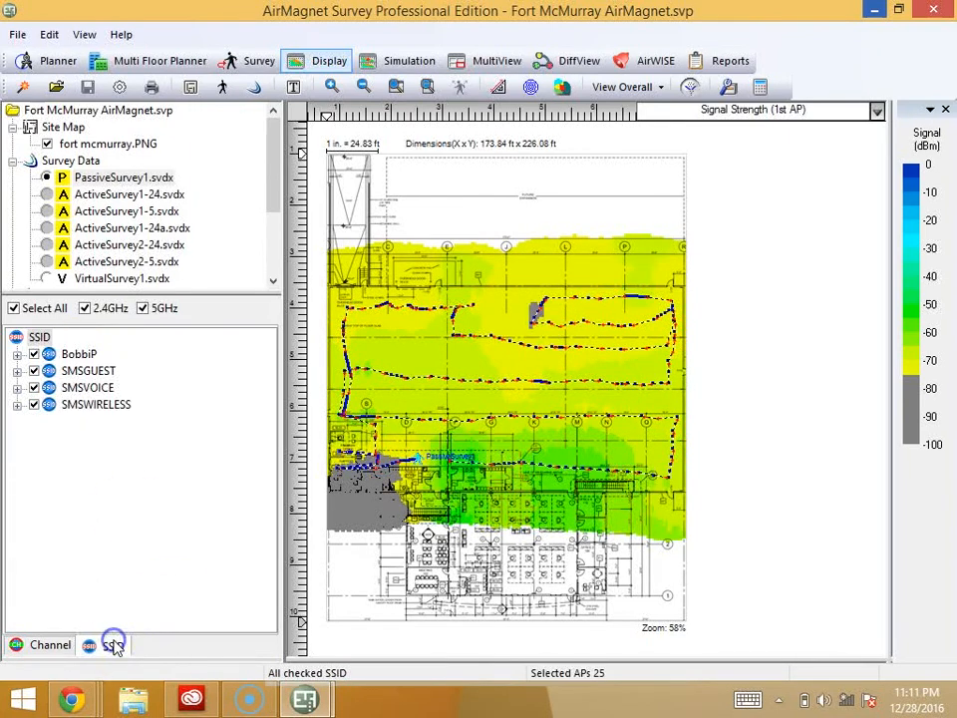
{"action": "left_click", "coordinate": [34, 405]}
{"action": "left_click", "coordinate": [34, 404]}
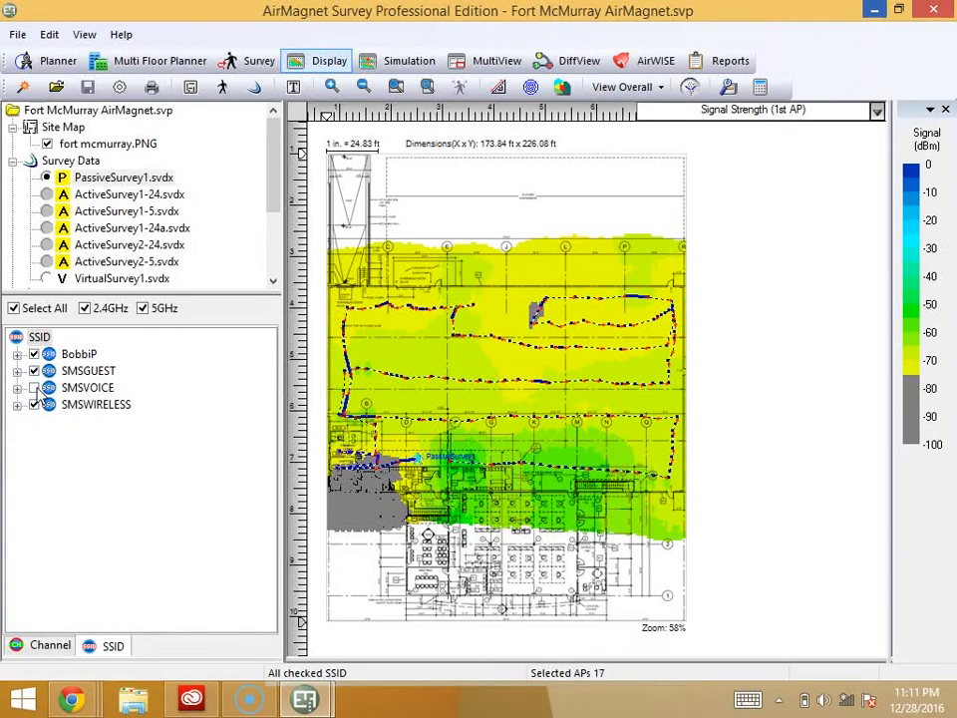
{"action": "left_click", "coordinate": [34, 387]}
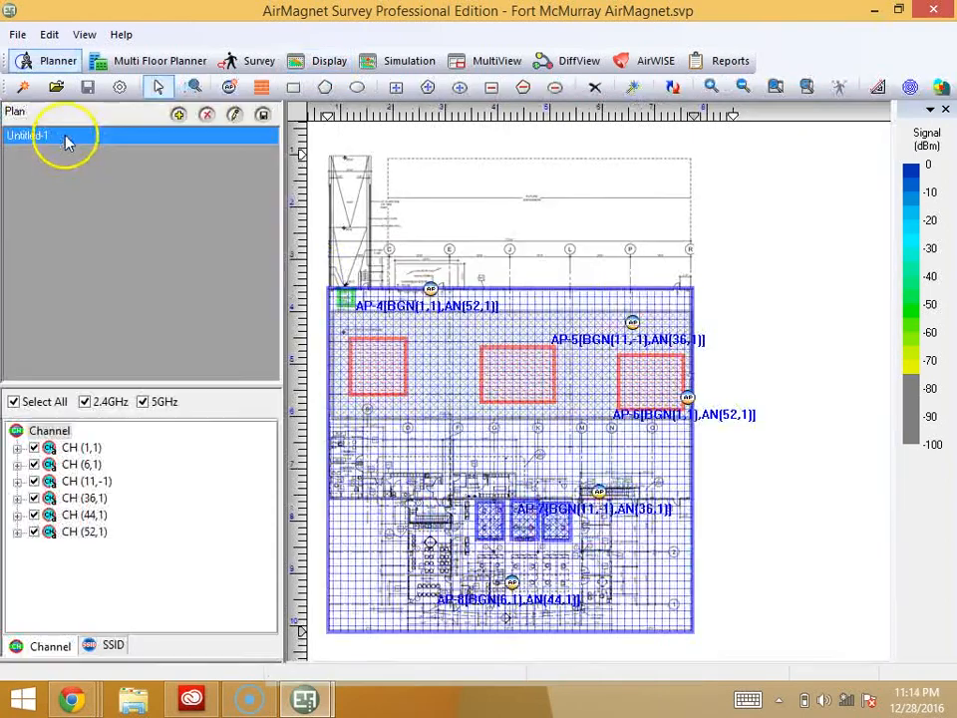
Place two access points in the plan's warehouse, at about x 57 ft and x 121 ft, on either side of the middle excluded area.
{"action": "left_click", "coordinate": [26, 134]}
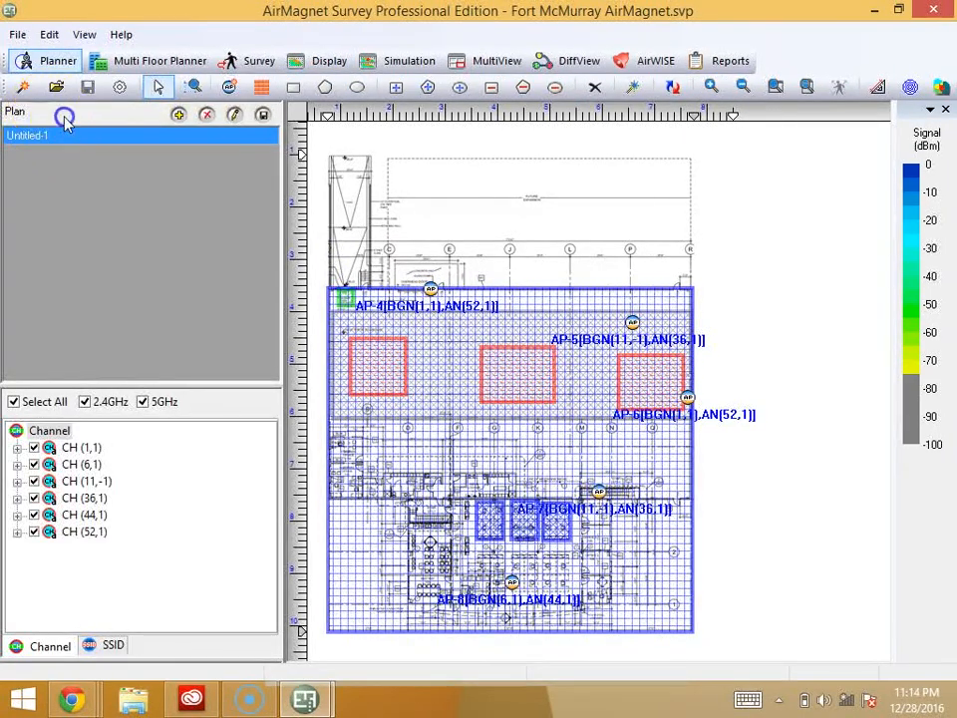
{"action": "left_click", "coordinate": [235, 87]}
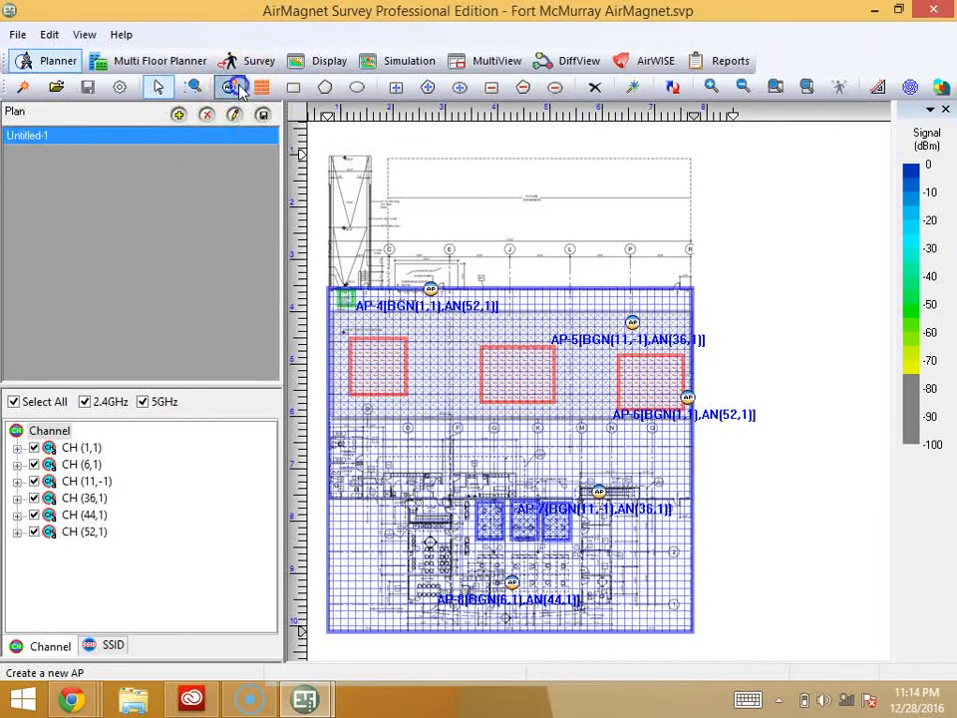
{"action": "left_click", "coordinate": [447, 376]}
{"action": "left_click", "coordinate": [583, 378]}
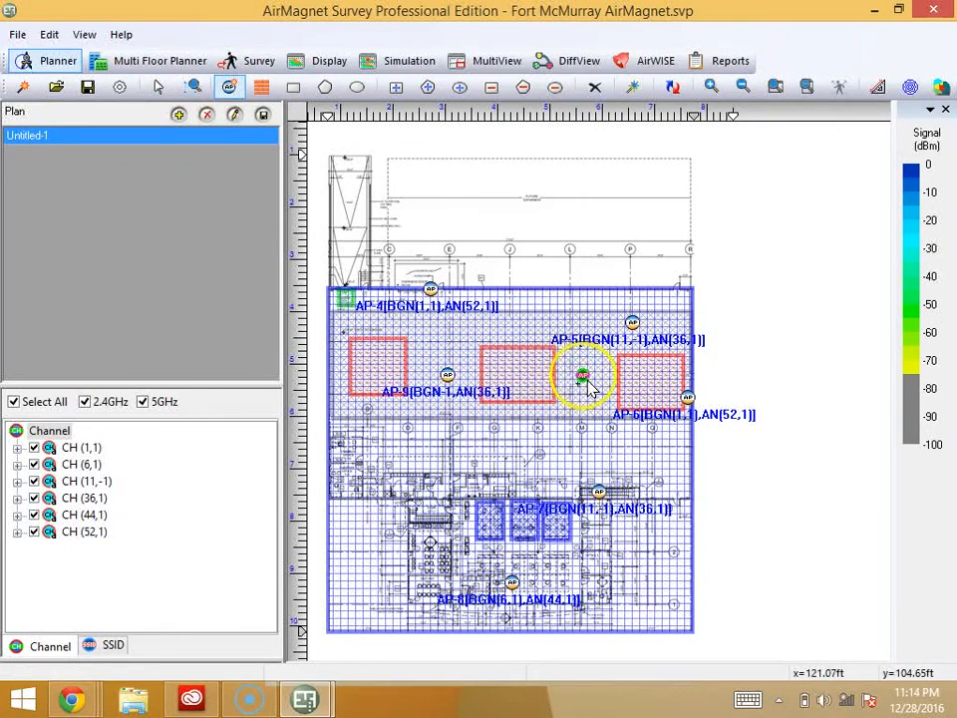
{"action": "right_click", "coordinate": [480, 367]}
Open the properties of the new western warehouse access point and bring up its 2.4 GHz antenna pattern library.
{"action": "left_click", "coordinate": [448, 374]}
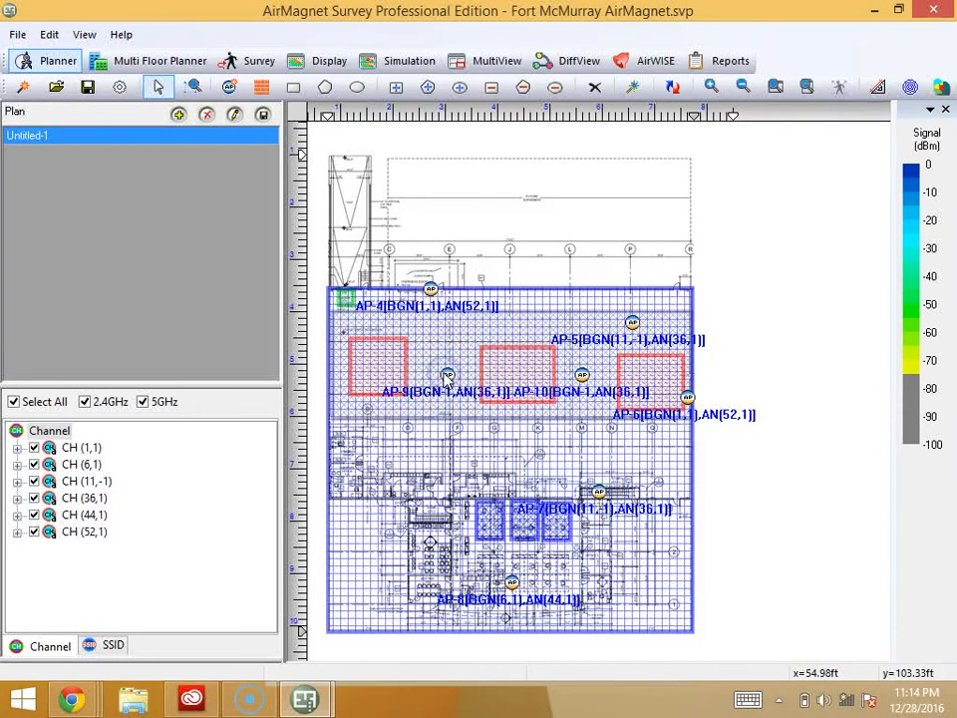
{"action": "double_click", "coordinate": [447, 377]}
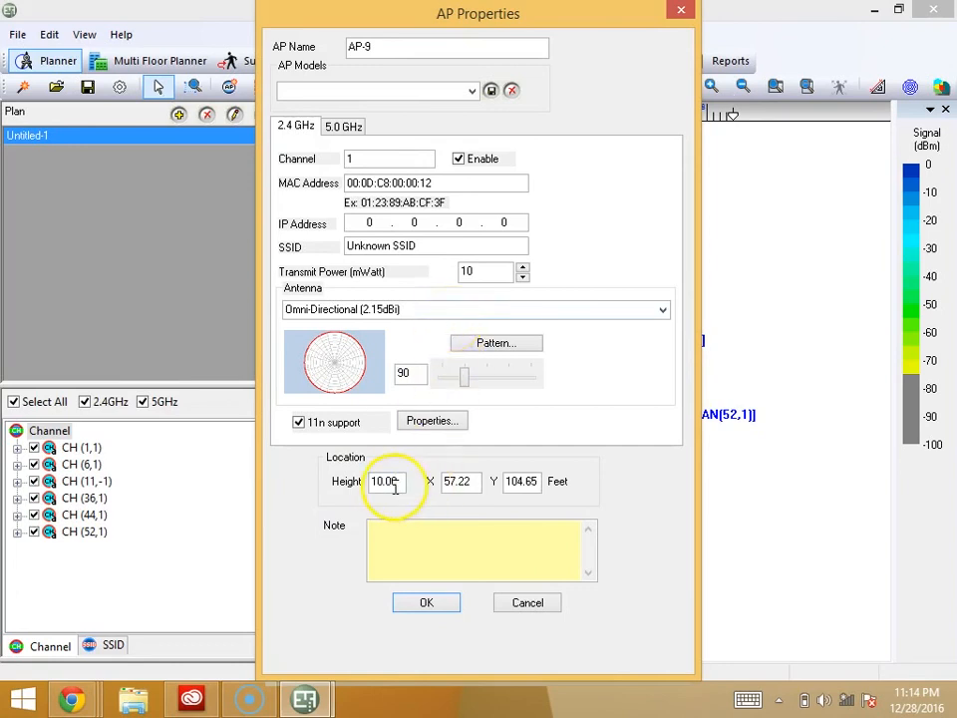
{"action": "left_click", "coordinate": [470, 347]}
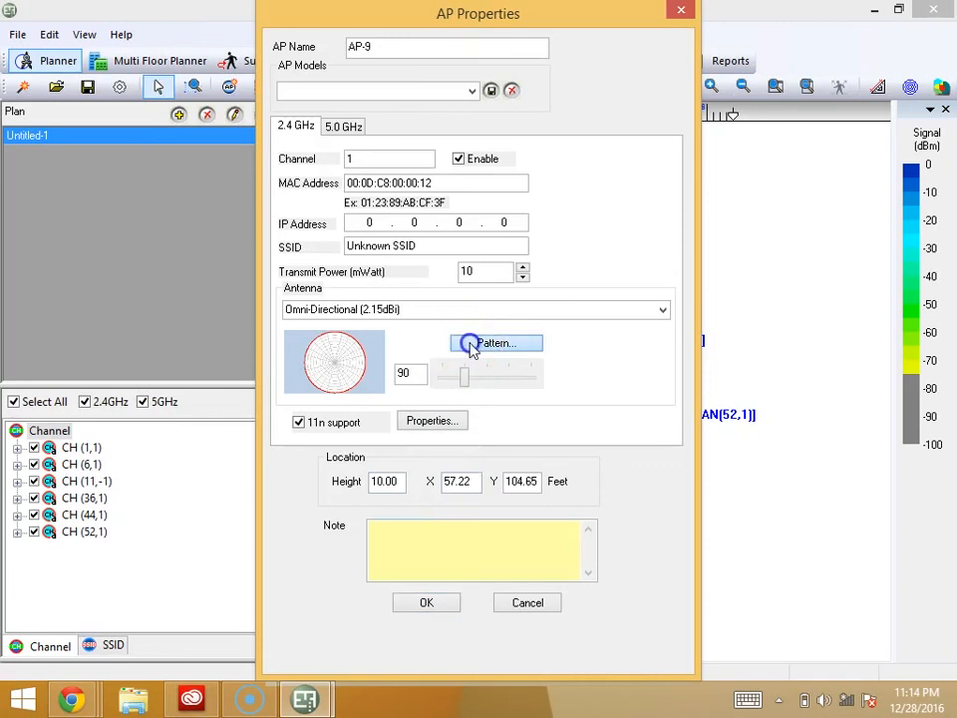
{"action": "left_click", "coordinate": [498, 348]}
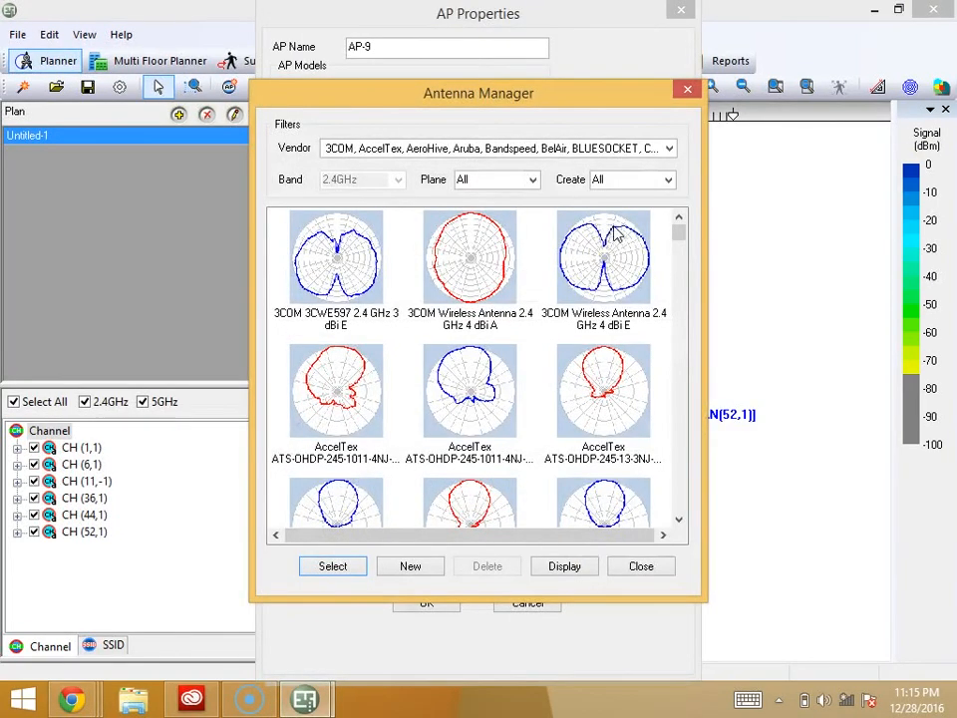
Look through the vendor filter and the 2.4 GHz antenna patterns of vendors such as Cisco, Samsung and Zebra.
{"action": "left_click", "coordinate": [670, 151]}
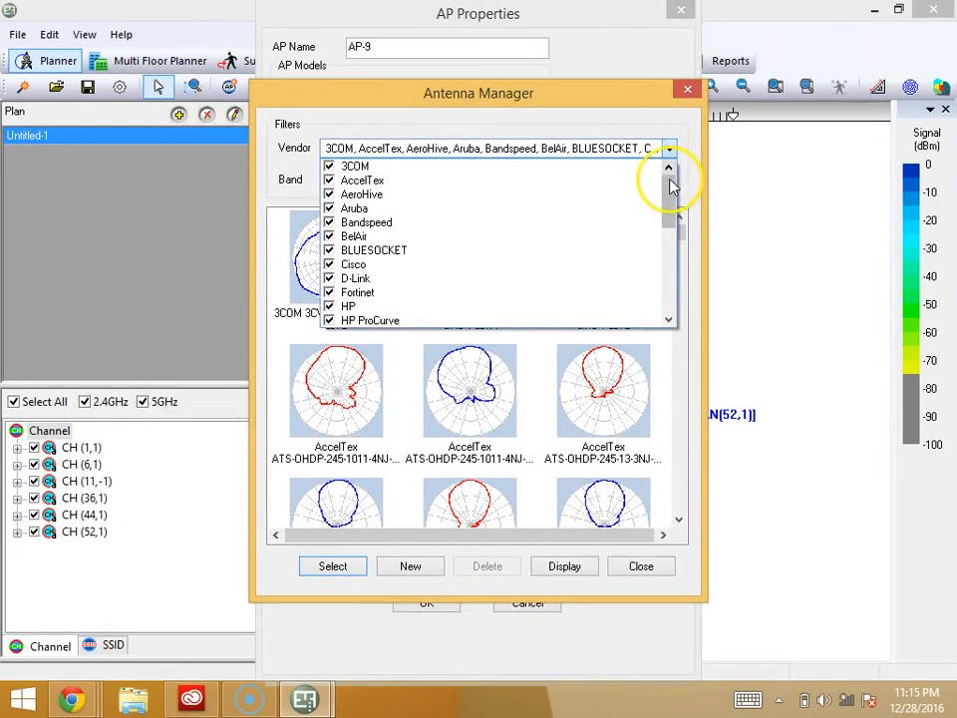
{"action": "left_click_drag", "start_coordinate": [667, 193], "coordinate": [680, 302]}
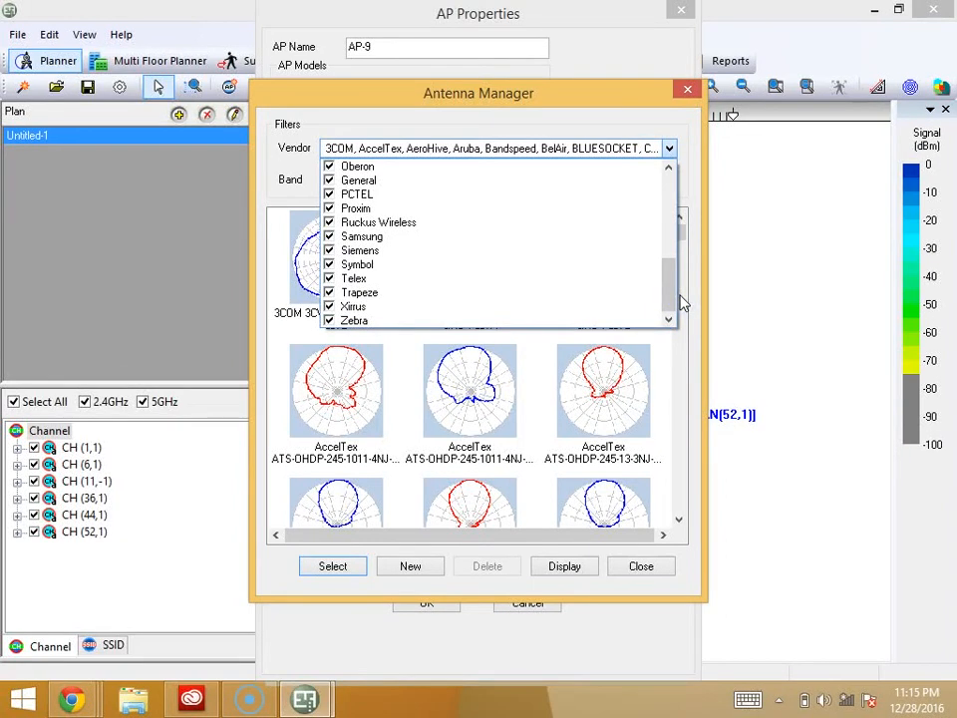
{"action": "left_click", "coordinate": [682, 302]}
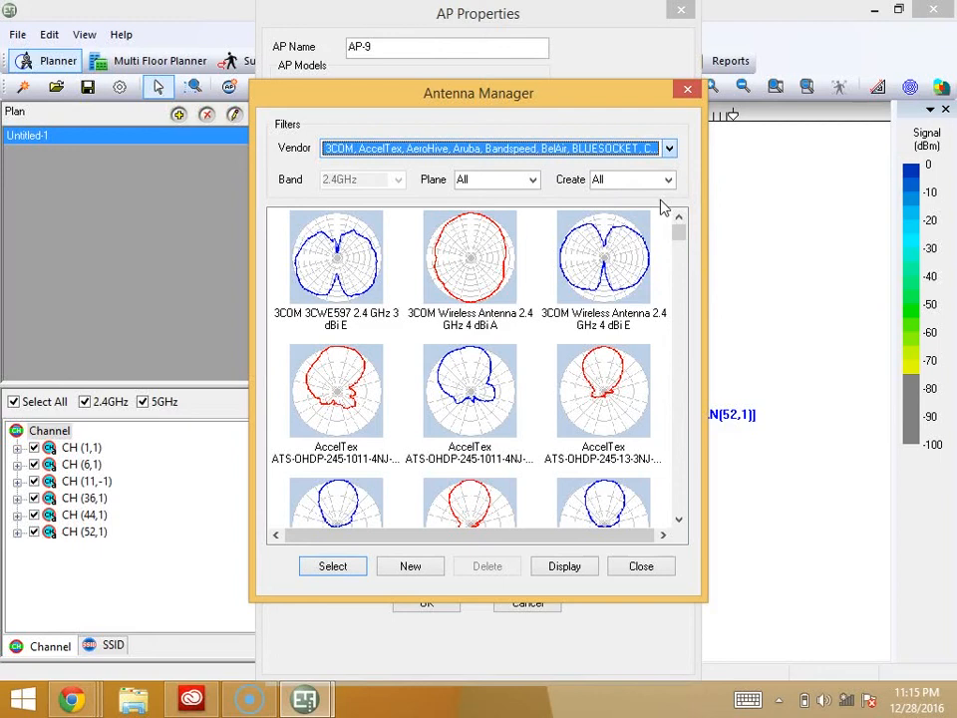
{"action": "left_click_drag", "start_coordinate": [679, 231], "coordinate": [682, 304]}
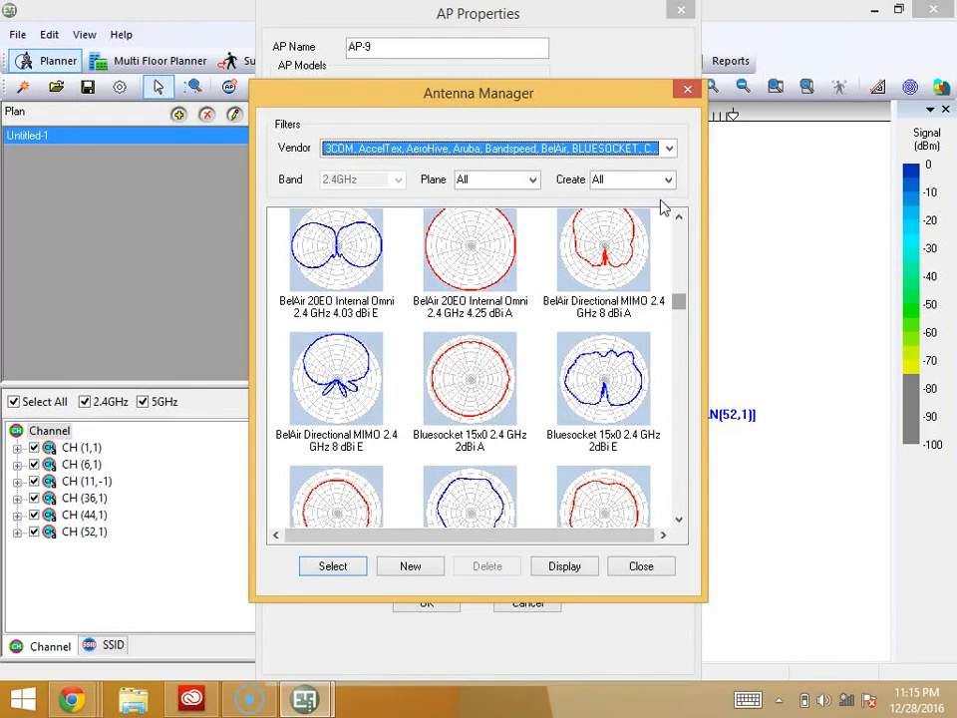
{"action": "left_click", "coordinate": [679, 394]}
{"action": "left_click", "coordinate": [683, 399]}
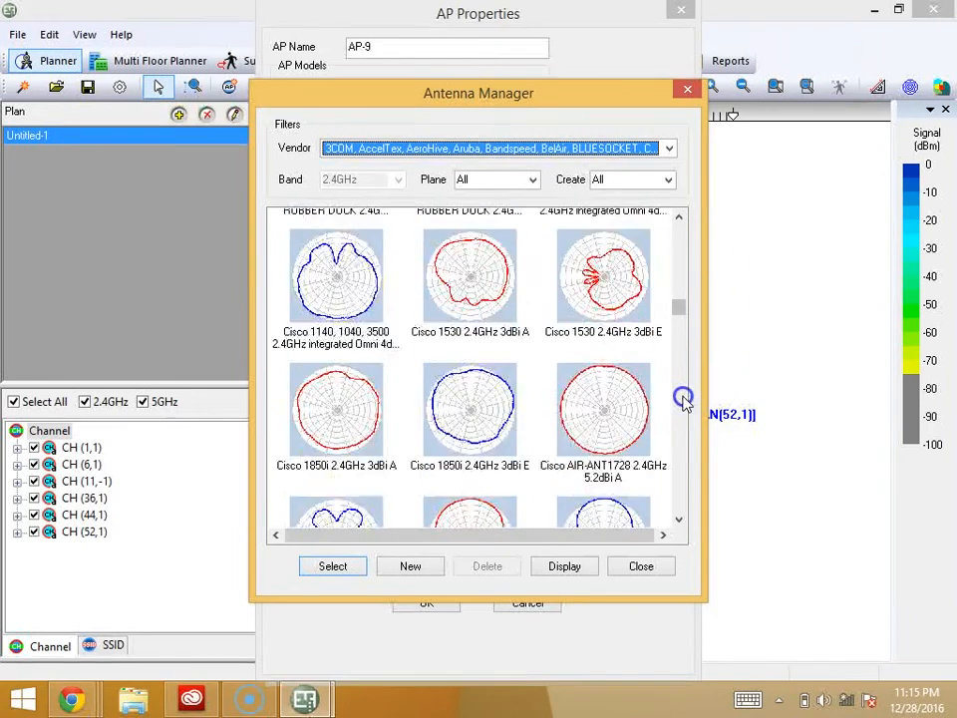
{"action": "left_click", "coordinate": [683, 398]}
{"action": "left_click", "coordinate": [683, 399]}
{"action": "left_click", "coordinate": [683, 399]}
{"action": "left_click", "coordinate": [683, 399]}
{"action": "left_click_drag", "start_coordinate": [679, 355], "coordinate": [681, 509]}
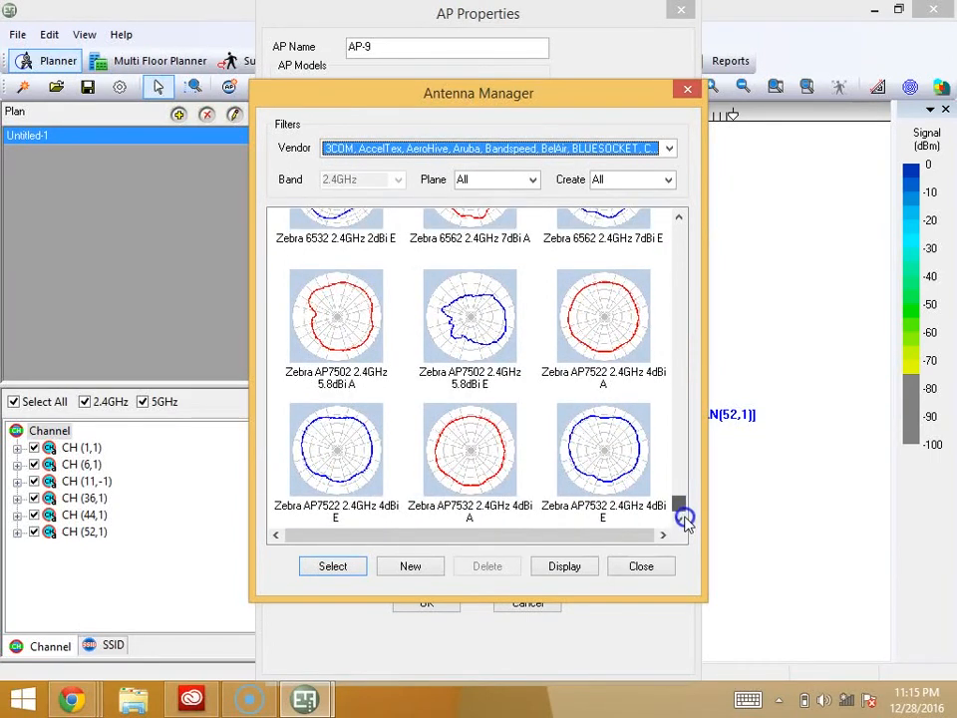
{"action": "left_click_drag", "start_coordinate": [682, 511], "coordinate": [676, 481]}
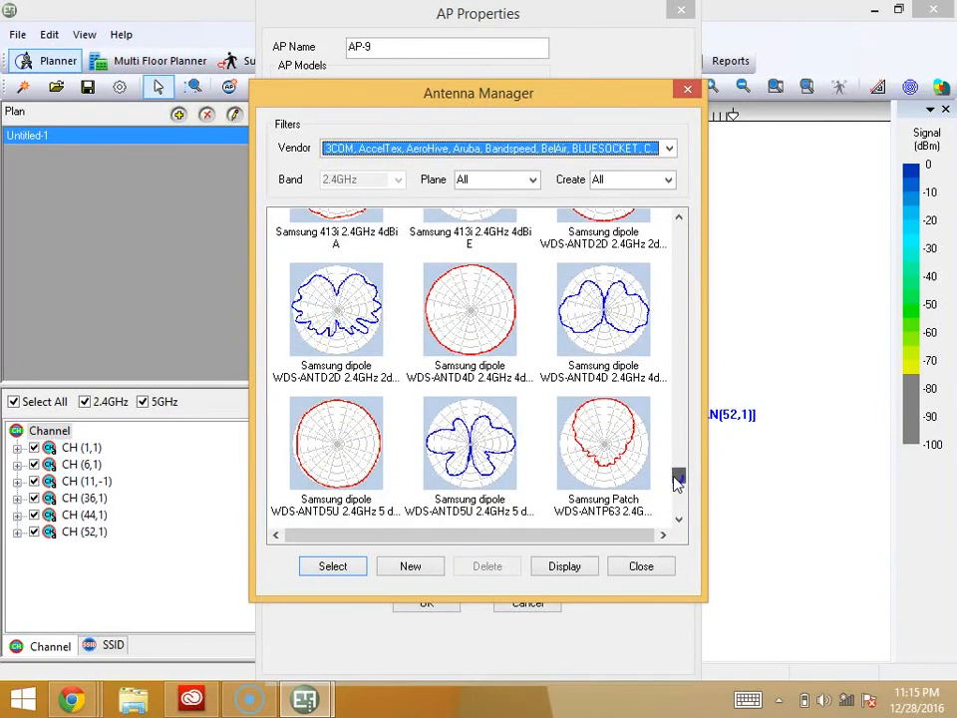
{"action": "left_click_drag", "start_coordinate": [677, 481], "coordinate": [677, 373]}
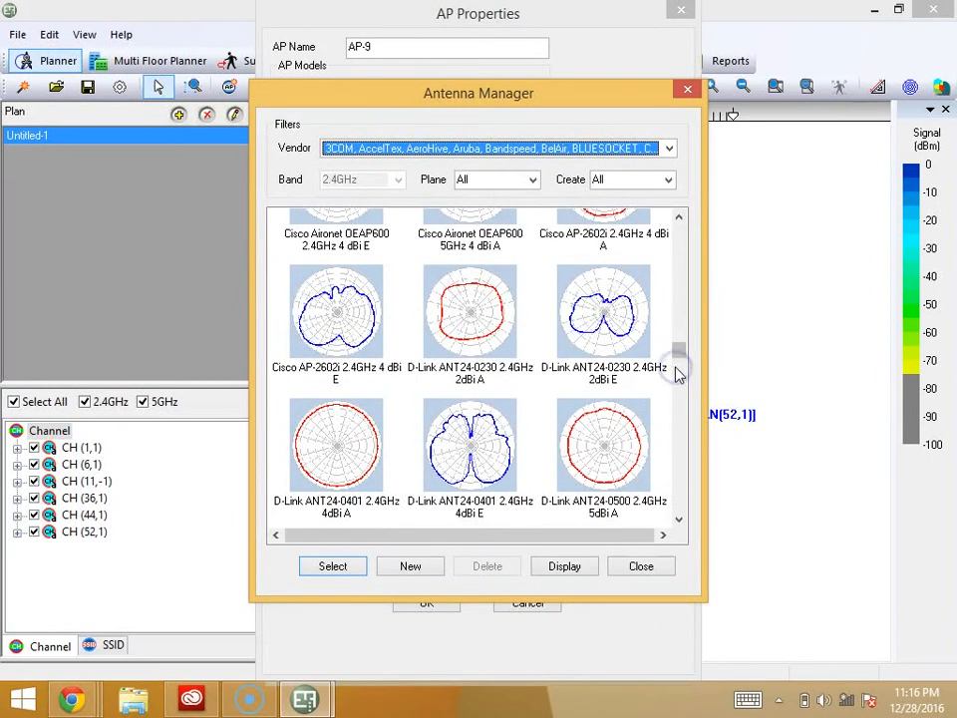
Start a custom antenna pattern and pull its points at -30, 0, 180 and 75 degrees inward to form notches.
{"action": "left_click", "coordinate": [408, 566]}
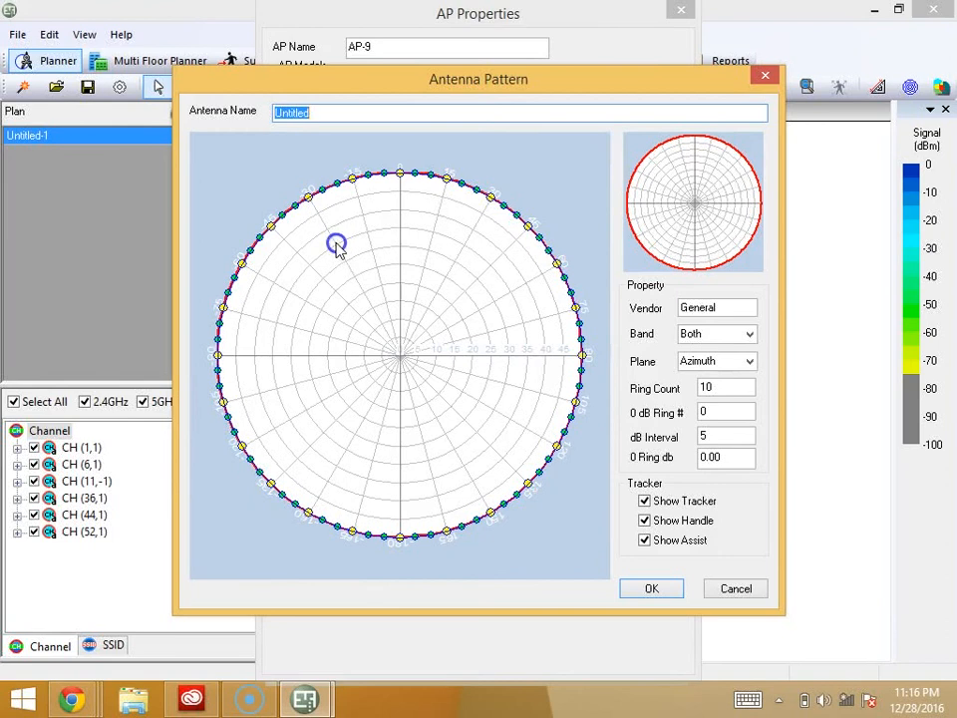
{"action": "left_click_drag", "start_coordinate": [309, 198], "coordinate": [355, 276]}
{"action": "left_click_drag", "start_coordinate": [401, 176], "coordinate": [405, 372]}
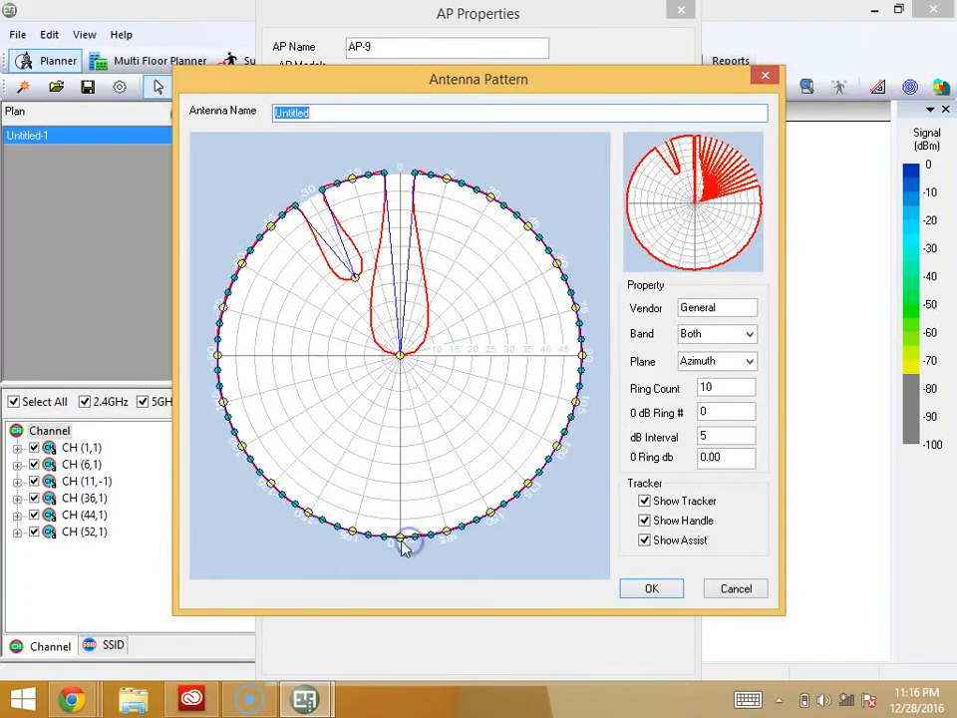
{"action": "left_click_drag", "start_coordinate": [403, 547], "coordinate": [398, 370]}
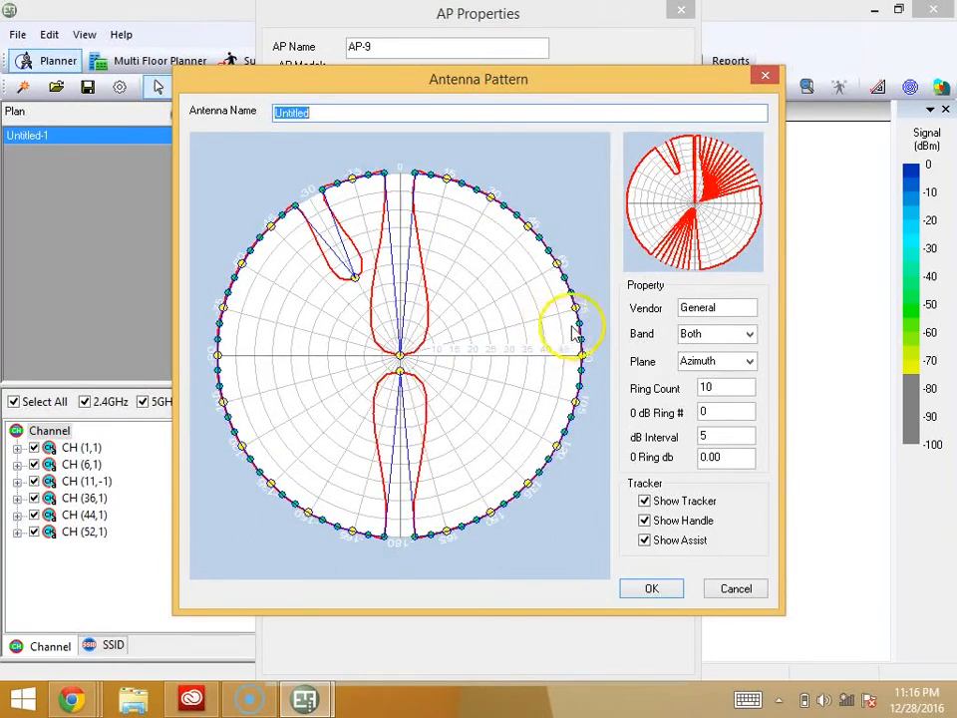
{"action": "left_click_drag", "start_coordinate": [573, 316], "coordinate": [424, 350]}
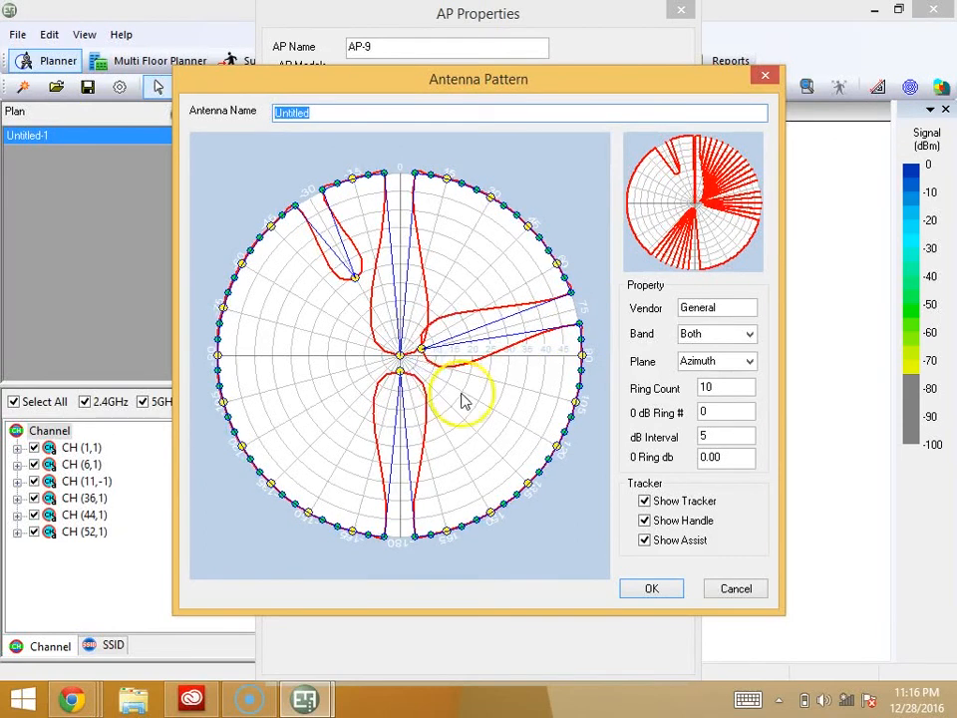
Set the custom antenna pattern's plane to Elevation, look at the band options, and discard the pattern.
{"action": "left_click", "coordinate": [716, 361]}
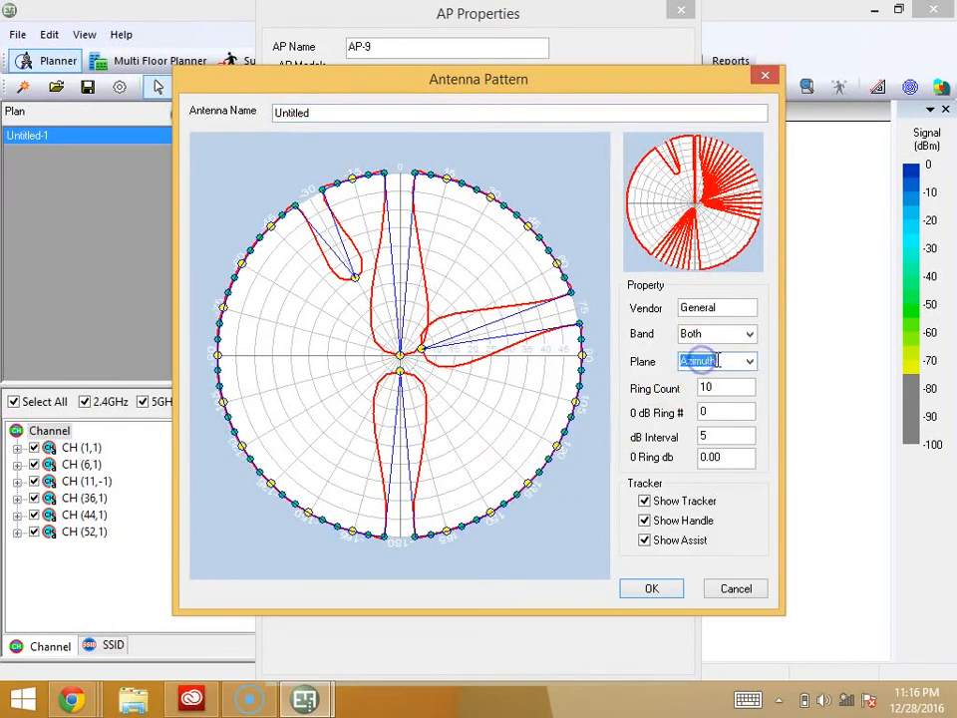
{"action": "left_click", "coordinate": [750, 362]}
{"action": "left_click", "coordinate": [734, 390]}
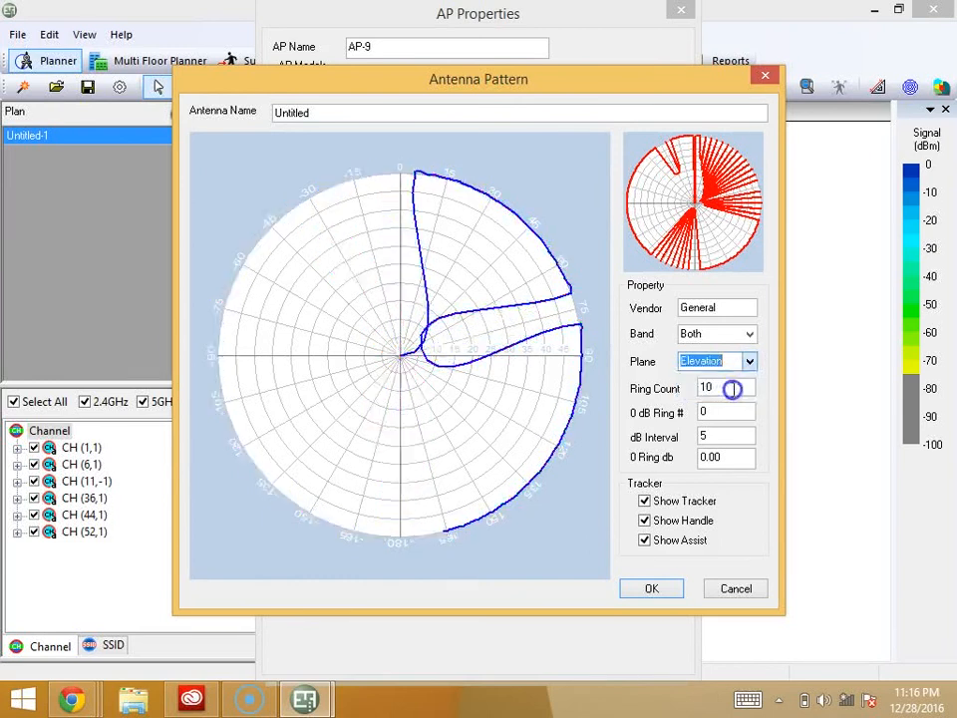
{"action": "left_click", "coordinate": [749, 335]}
{"action": "left_click", "coordinate": [752, 335]}
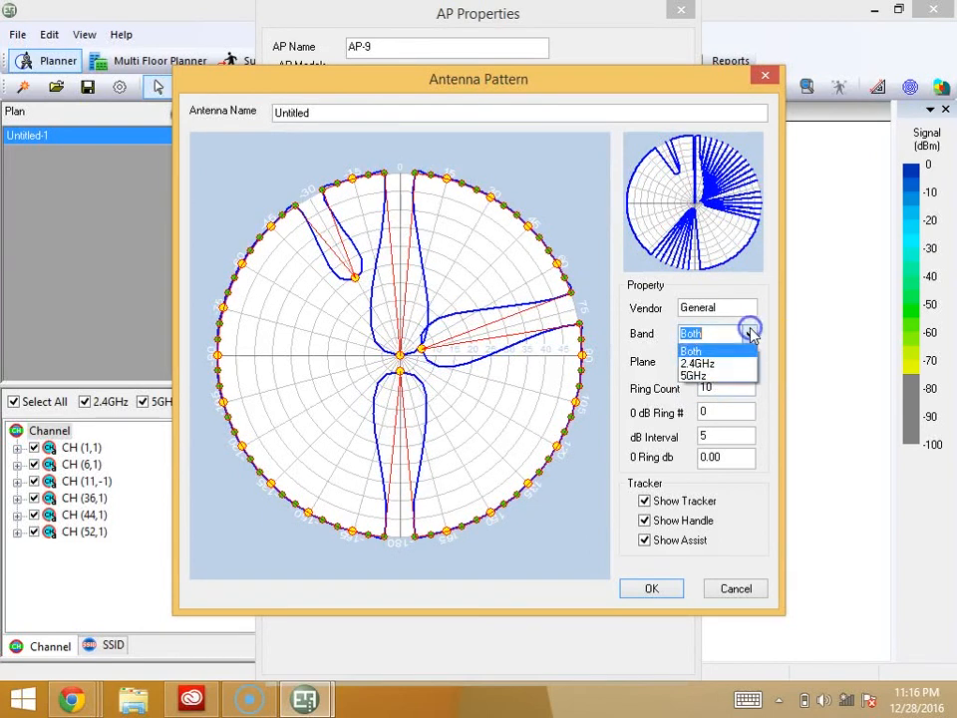
{"action": "left_click", "coordinate": [733, 586]}
{"action": "left_click", "coordinate": [733, 587]}
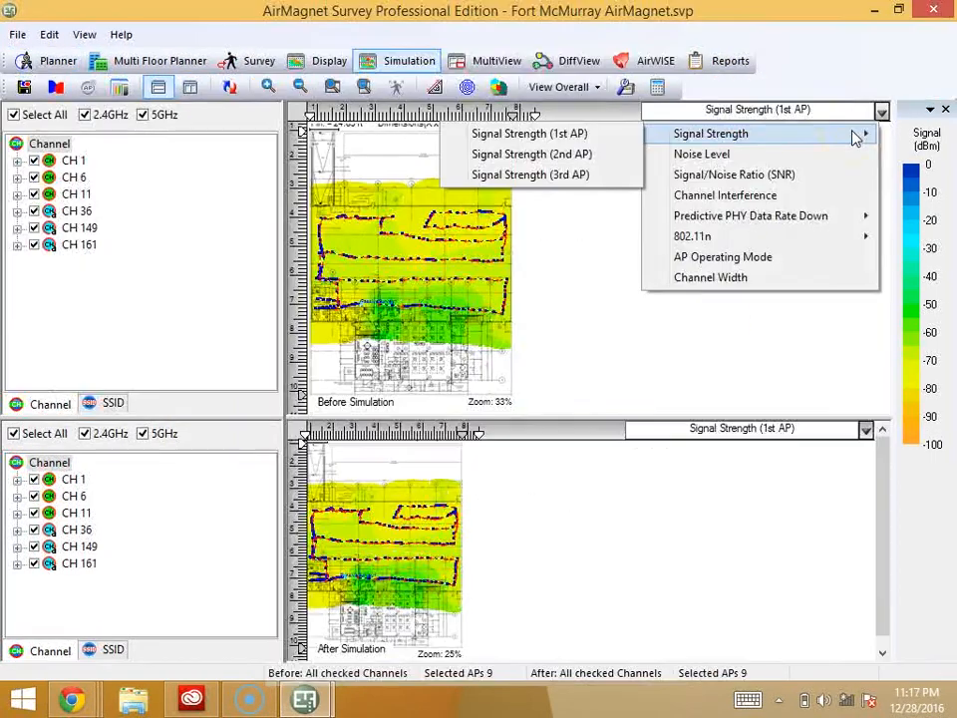
Compare the before and after simulation heat maps for Signal Strength (2nd AP) and Noise Level.
{"action": "left_click", "coordinate": [596, 155]}
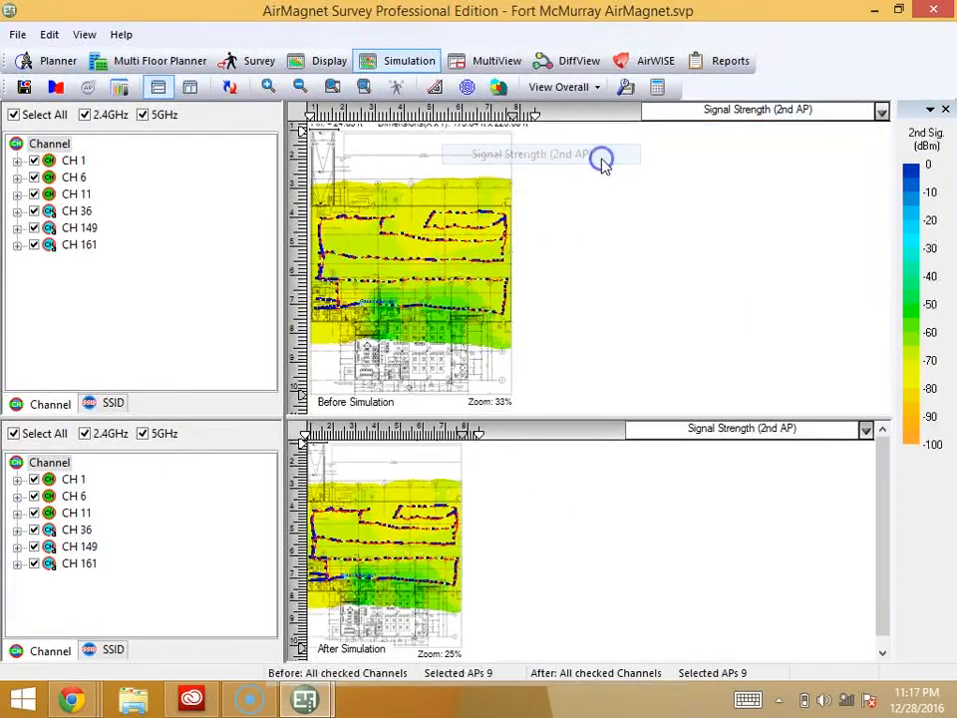
{"action": "left_click", "coordinate": [810, 112]}
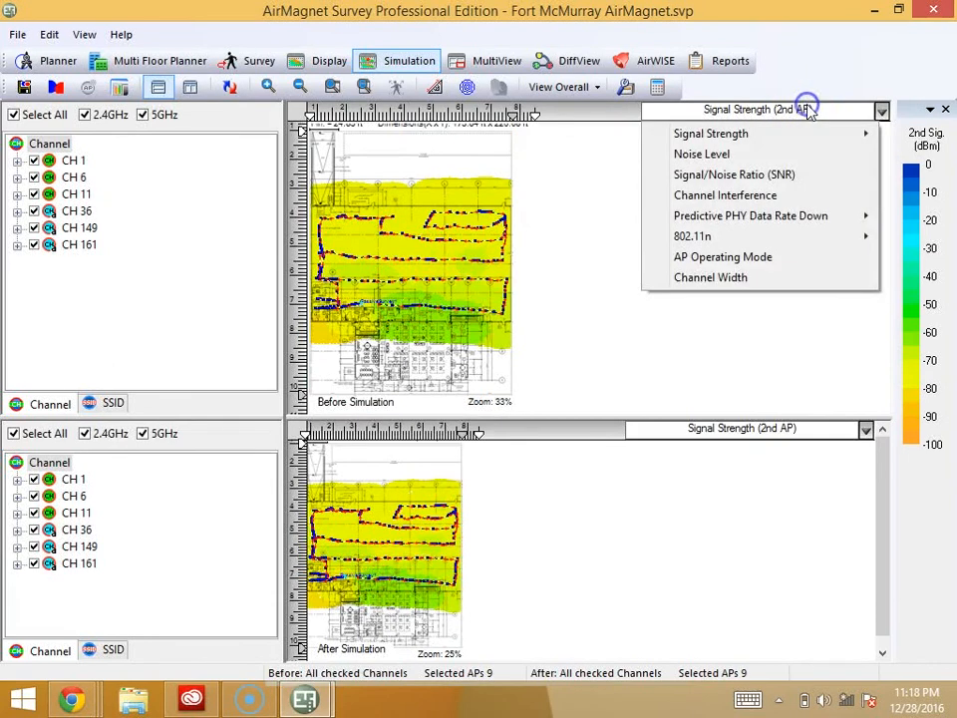
{"action": "left_click", "coordinate": [785, 154]}
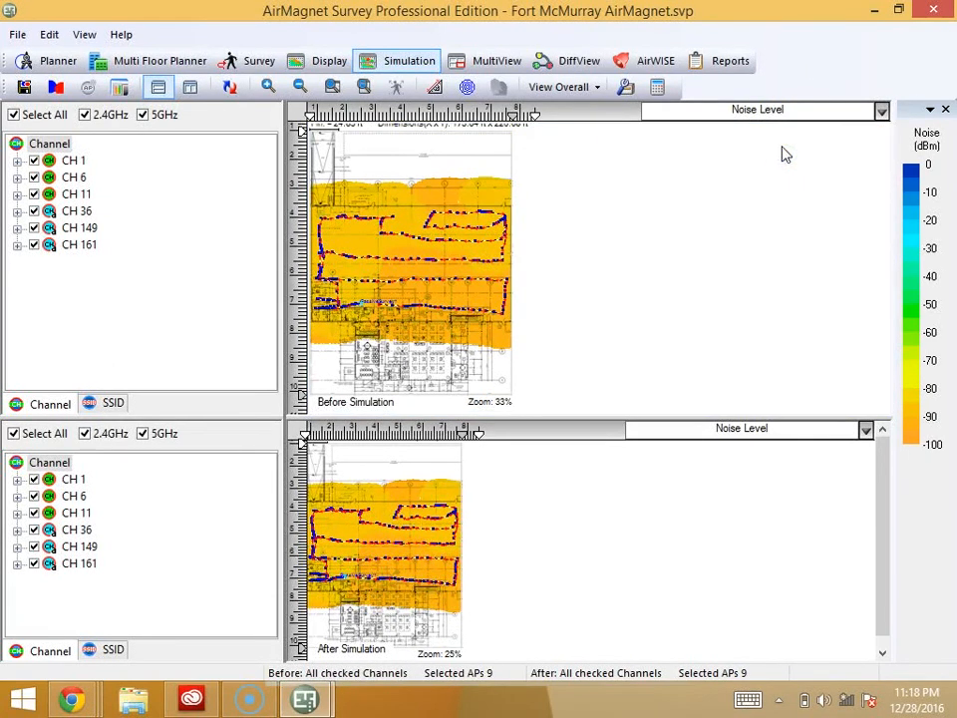
{"action": "mouse_move", "coordinate": [424, 291]}
Show the passive survey's Noise Level heat map in the Display view and extend the legend's lower limit to -96 dBm.
{"action": "left_click", "coordinate": [321, 59]}
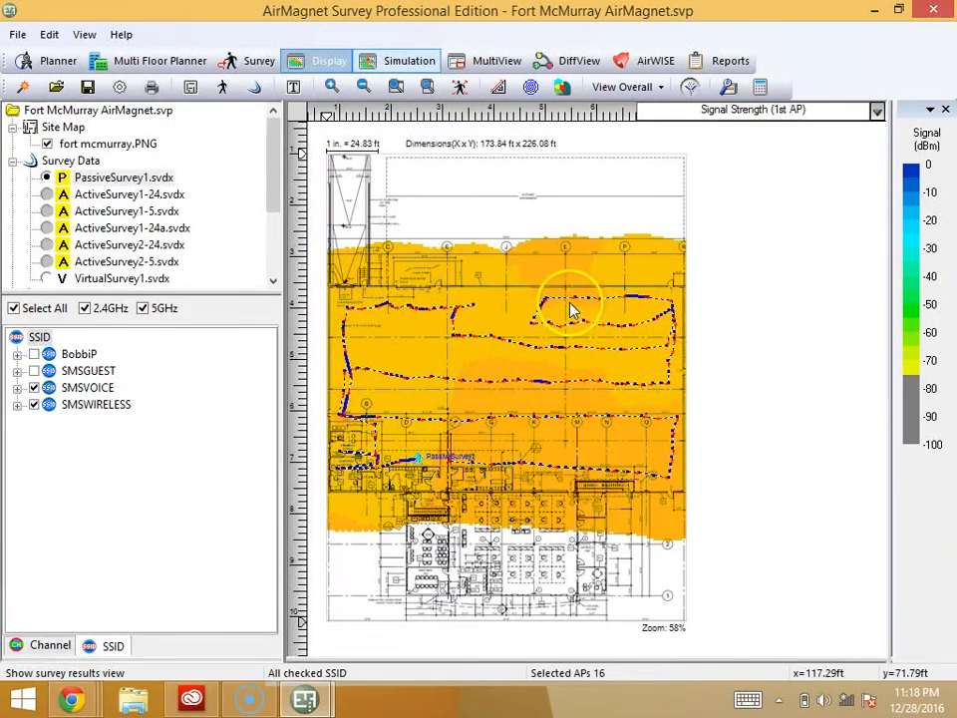
{"action": "left_click", "coordinate": [877, 111]}
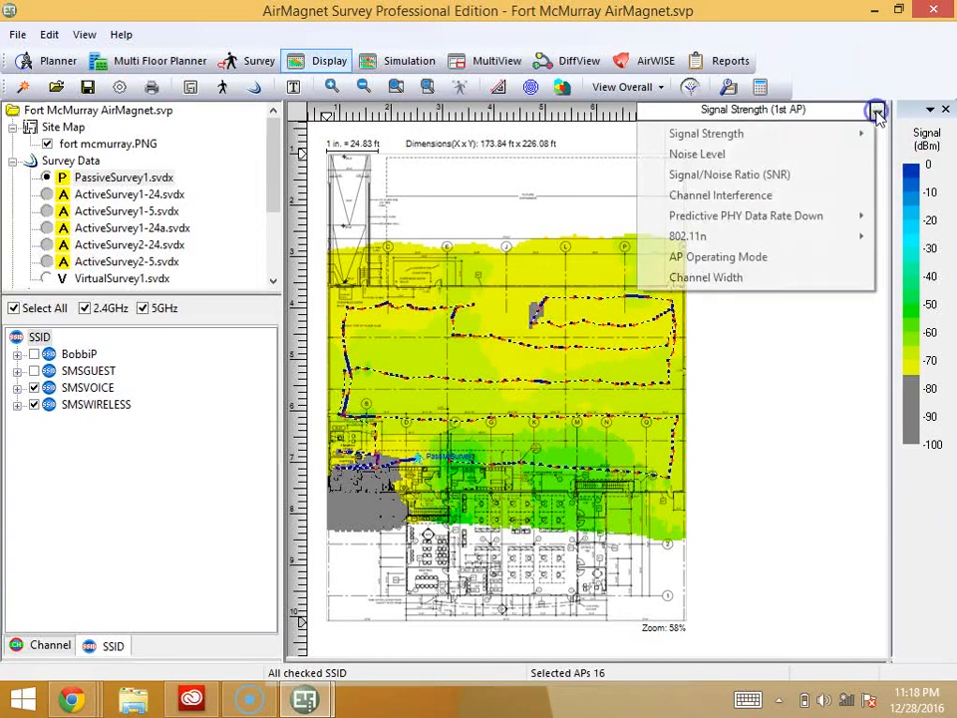
{"action": "left_click", "coordinate": [795, 156]}
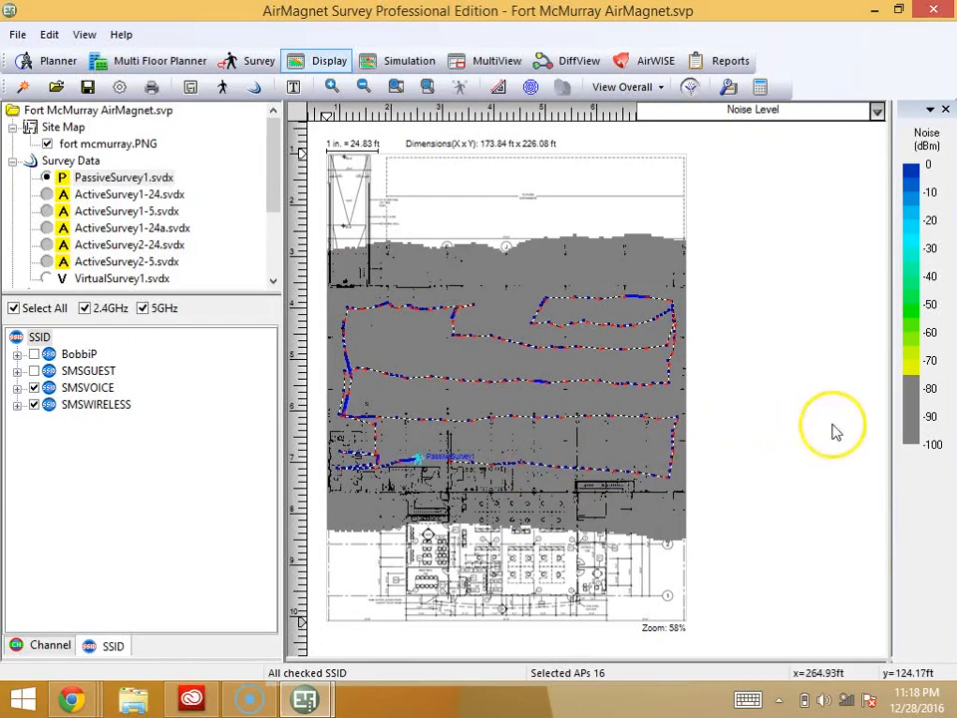
{"action": "left_click_drag", "start_coordinate": [917, 382], "coordinate": [912, 438]}
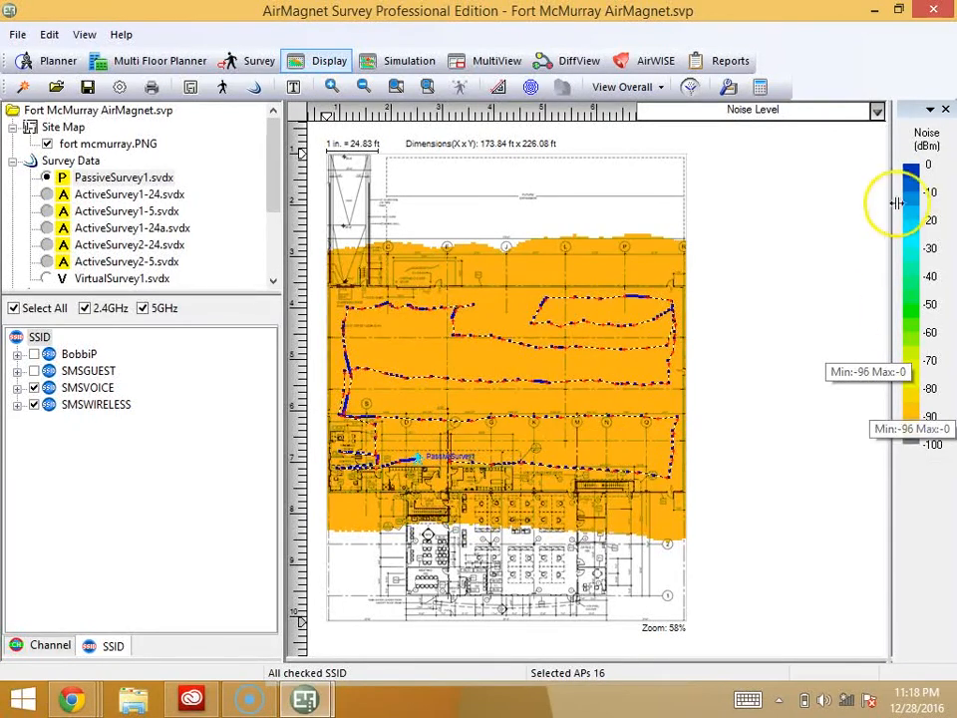
Look through the available heat map types and display Signal Strength (1st AP) for the passive survey.
{"action": "left_click", "coordinate": [876, 110]}
{"action": "mouse_move", "coordinate": [835, 134]}
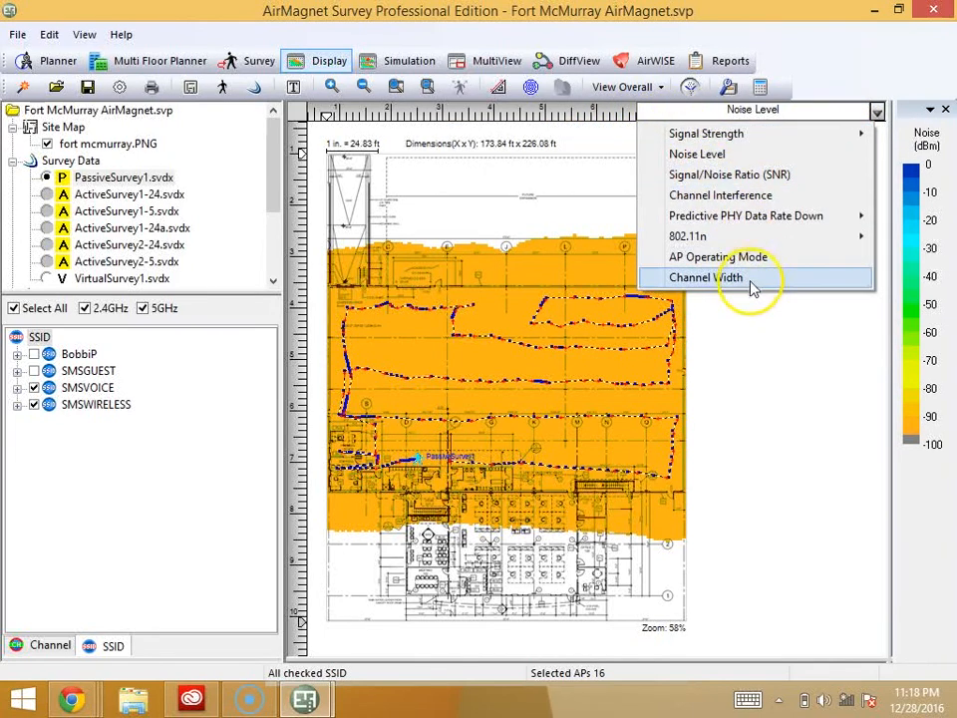
{"action": "mouse_move", "coordinate": [757, 232]}
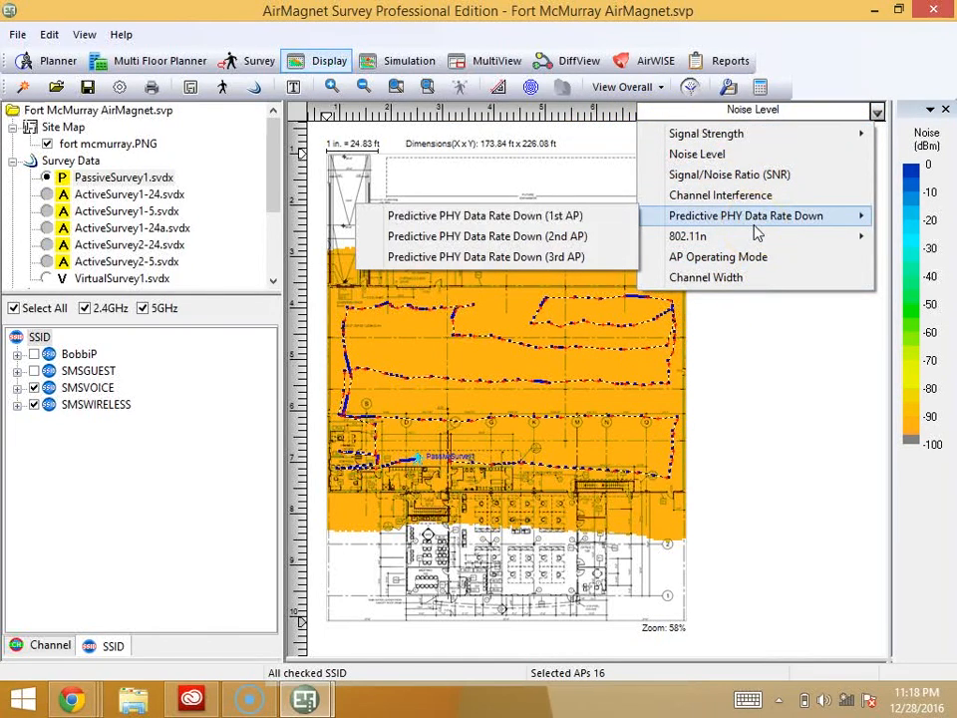
{"action": "mouse_move", "coordinate": [710, 139]}
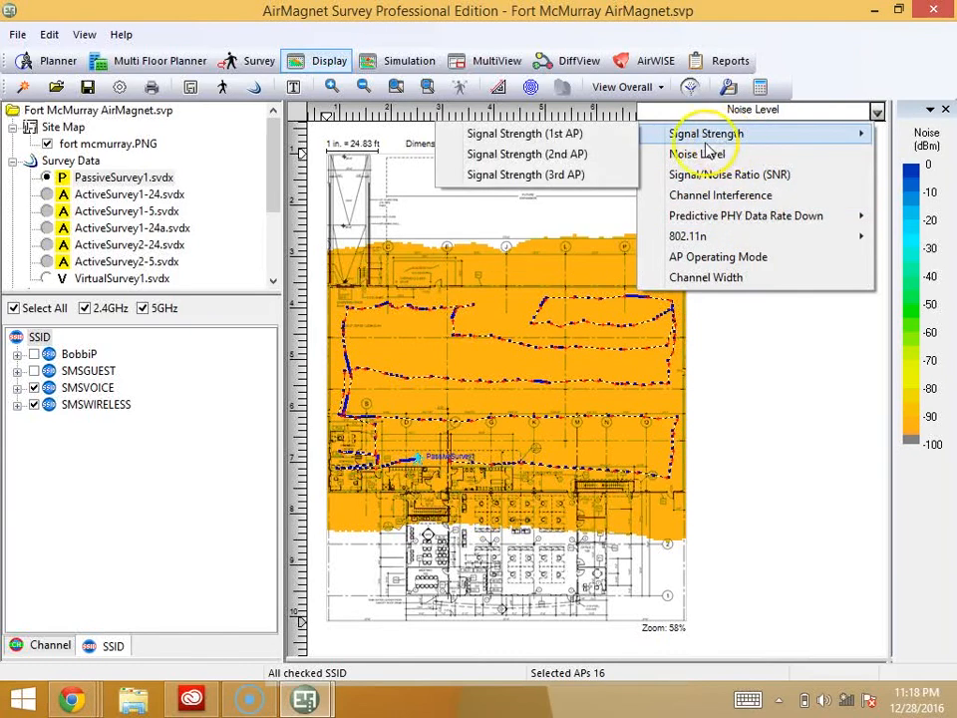
{"action": "left_click", "coordinate": [607, 138]}
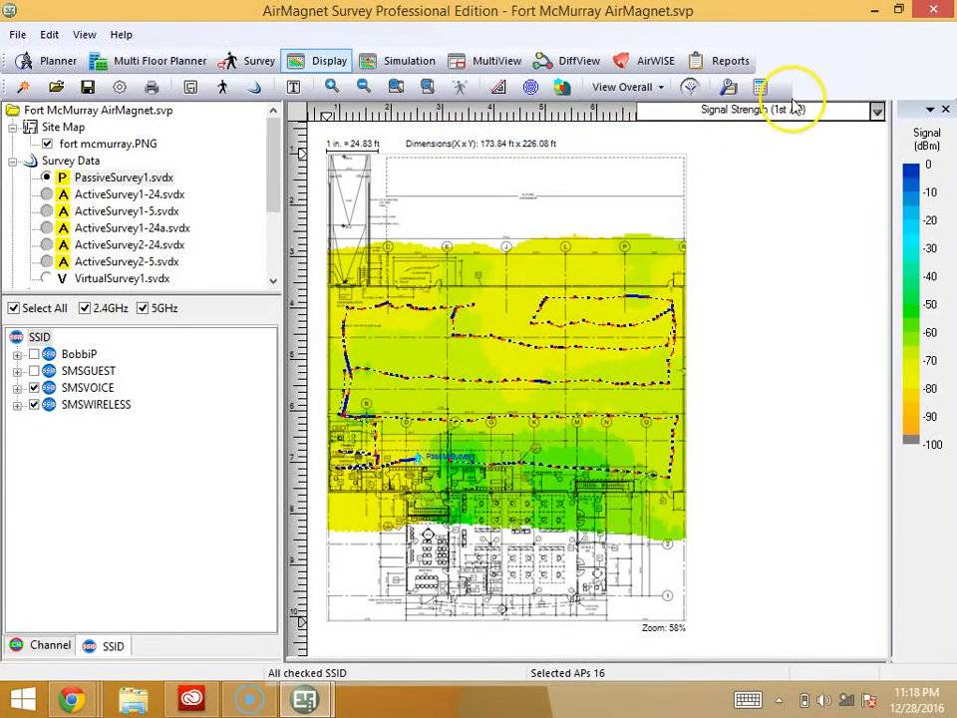
Display the Predictive PHY Data Rate Down (1st AP) heat map and raise the legend's lower limit to grey out the lowest rates.
{"action": "left_click", "coordinate": [805, 111]}
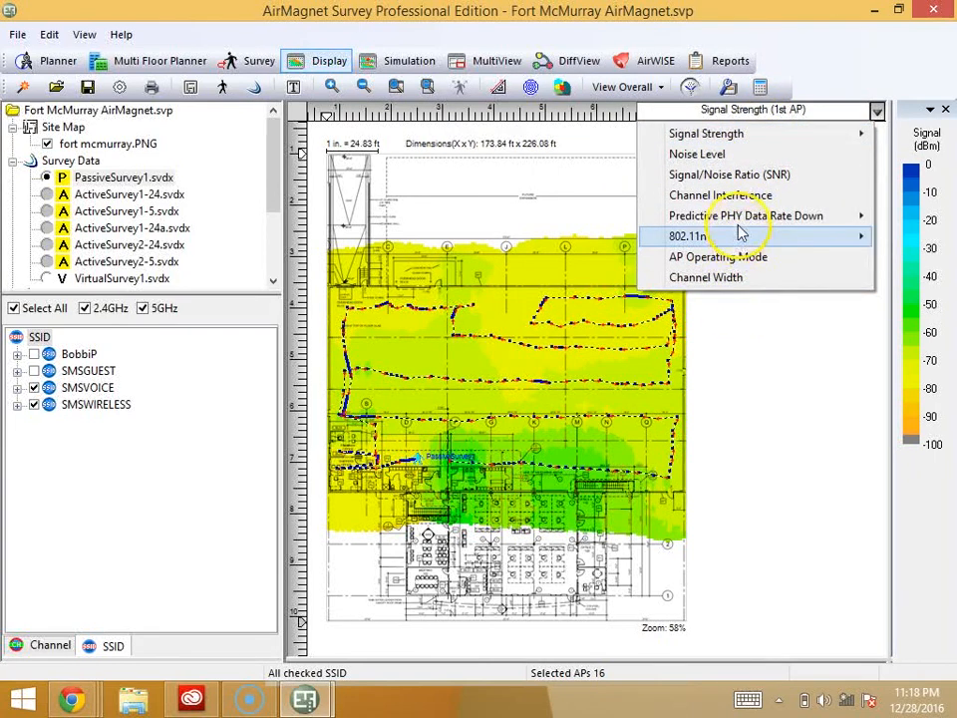
{"action": "mouse_move", "coordinate": [739, 218]}
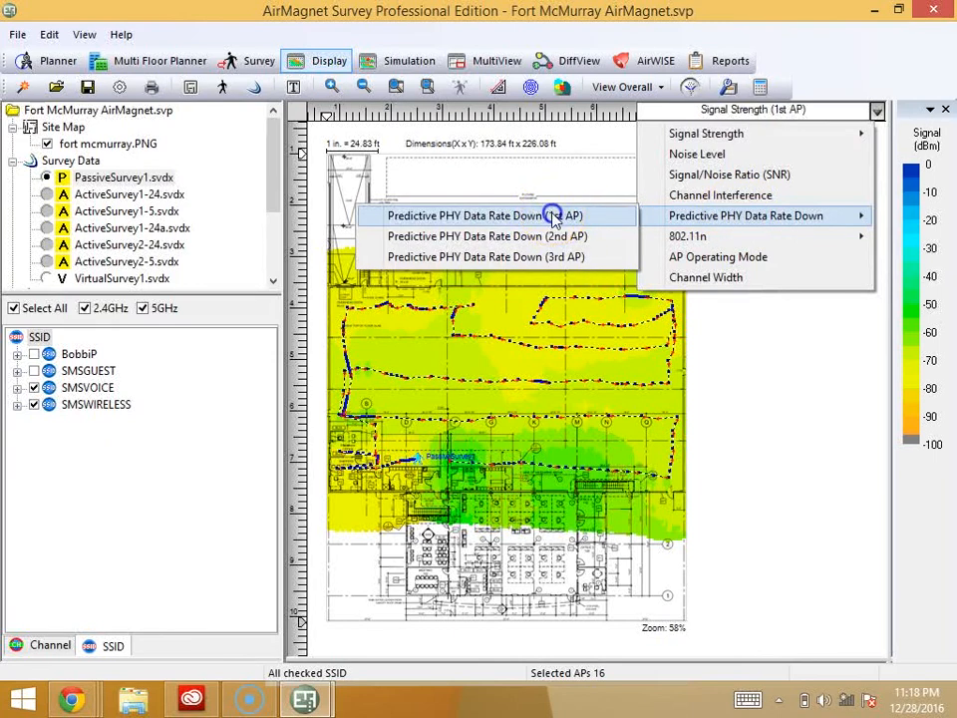
{"action": "left_click", "coordinate": [555, 217]}
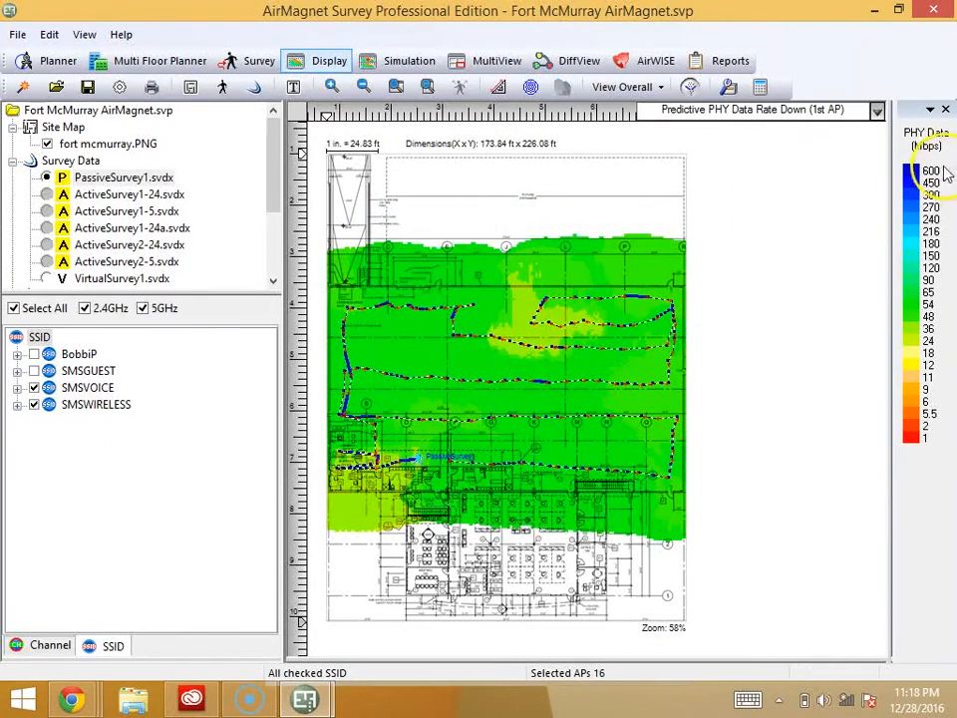
{"action": "left_click_drag", "start_coordinate": [923, 159], "coordinate": [919, 496]}
{"action": "left_click", "coordinate": [908, 440]}
{"action": "mouse_move", "coordinate": [908, 440]}
{"action": "left_mouse_down"}
{"action": "mouse_move", "coordinate": [914, 270]}
{"action": "mouse_move", "coordinate": [918, 384]}
{"action": "left_mouse_up"}
{"action": "left_click_drag", "start_coordinate": [922, 485], "coordinate": [911, 418]}
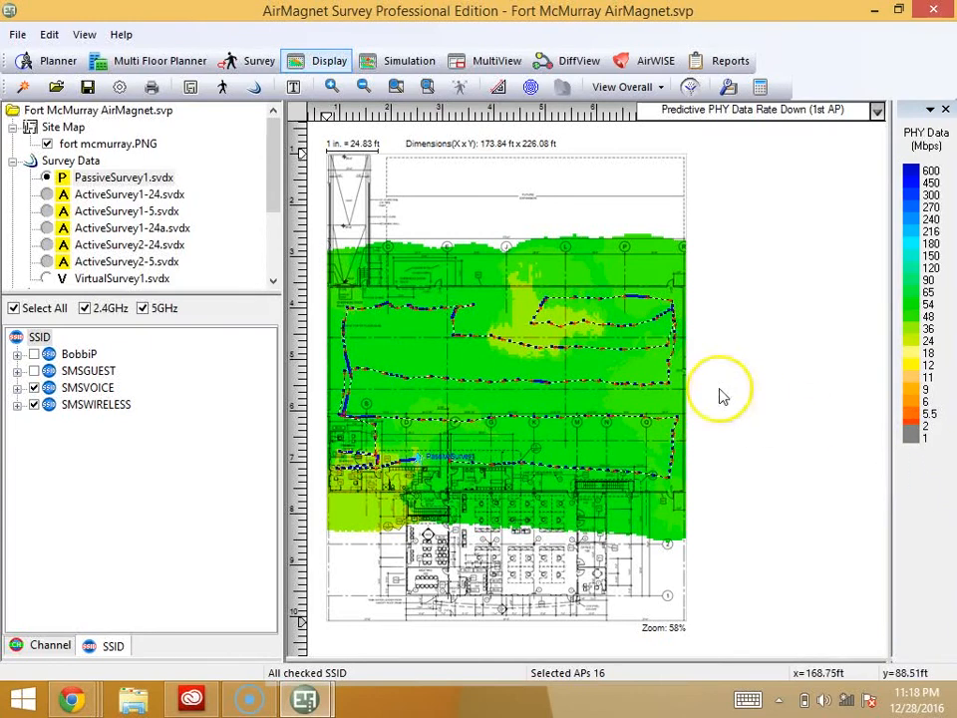
Examine the predicted data rate coverage of each SMSWIRELESS access point radio, from FM63-AP4 up to FM63-AP1.
{"action": "left_click", "coordinate": [138, 608]}
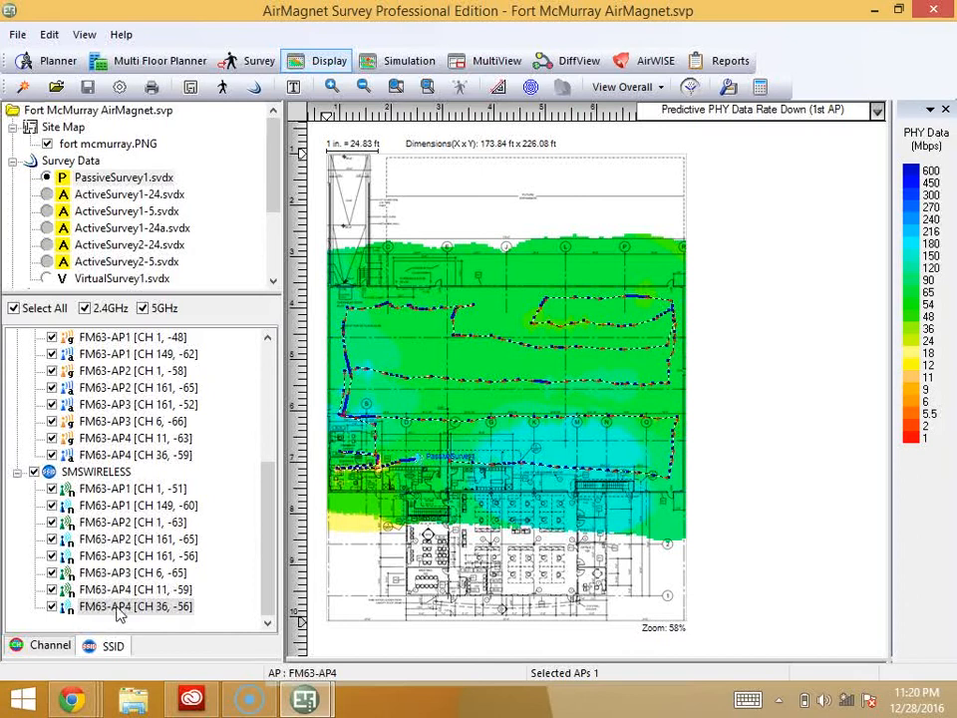
{"action": "left_click", "coordinate": [115, 590]}
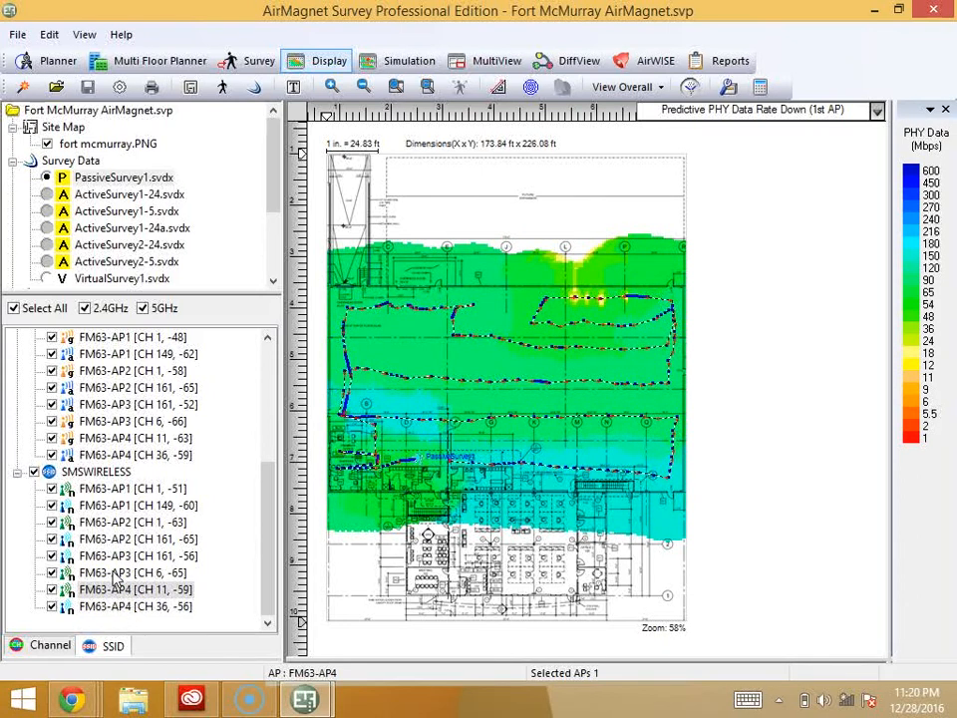
{"action": "left_click", "coordinate": [118, 573]}
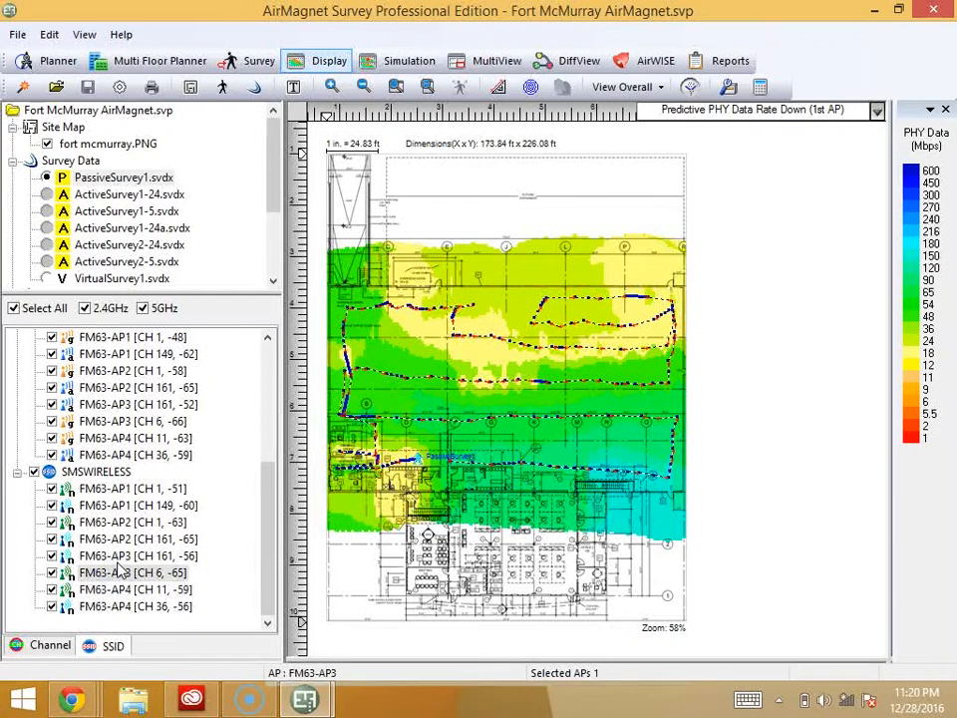
{"action": "left_click", "coordinate": [117, 556]}
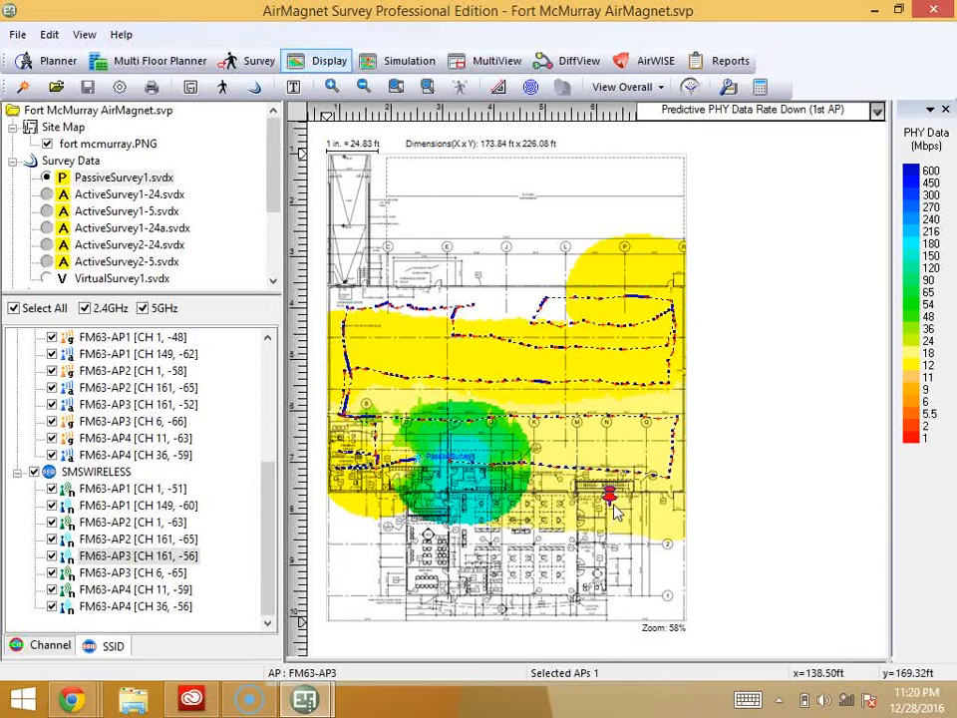
{"action": "left_click", "coordinate": [118, 539]}
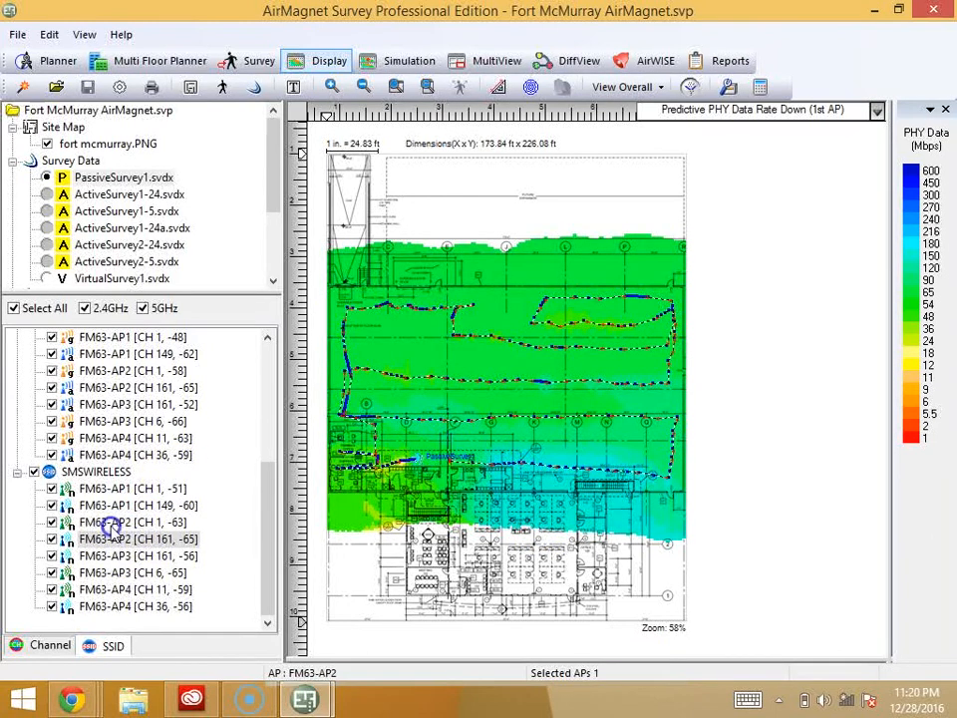
{"action": "left_click", "coordinate": [112, 524]}
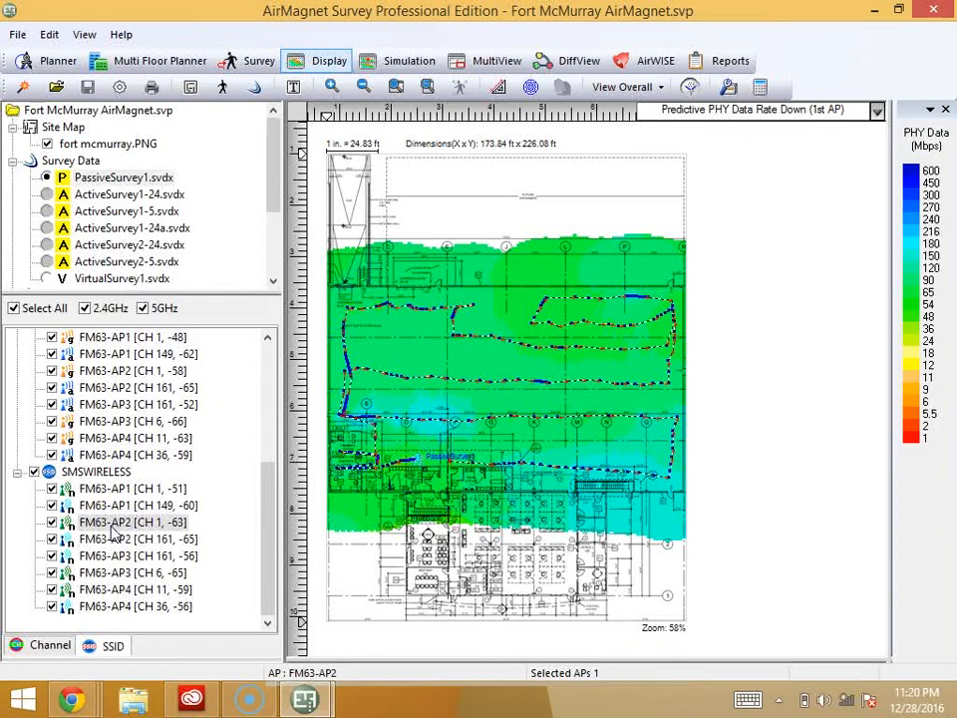
{"action": "left_click", "coordinate": [120, 508]}
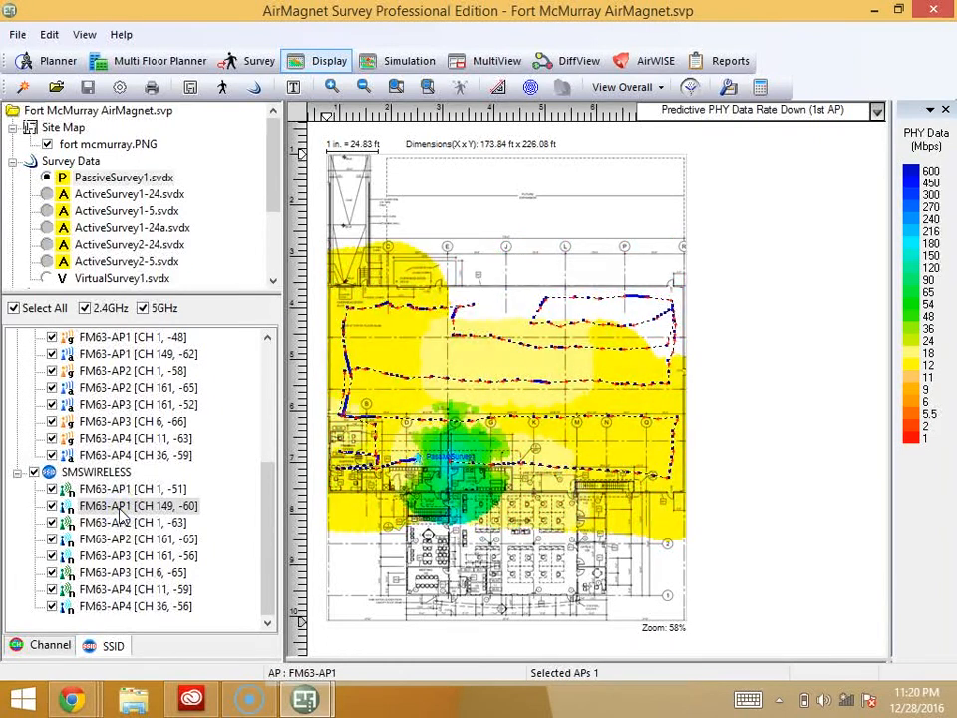
{"action": "left_click", "coordinate": [120, 488]}
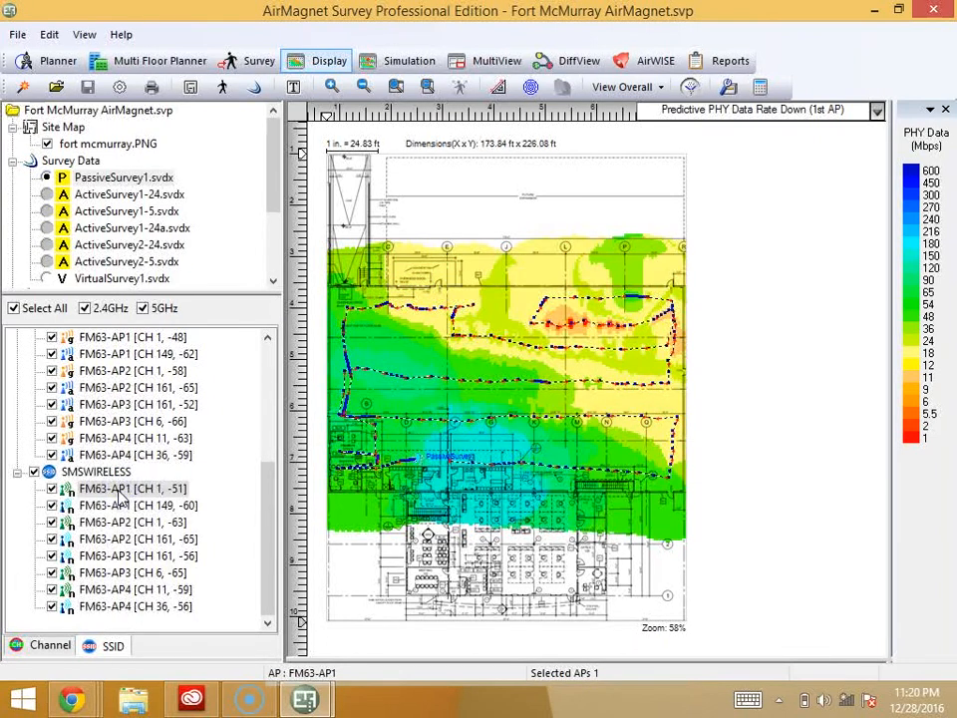
{"action": "left_click", "coordinate": [134, 508]}
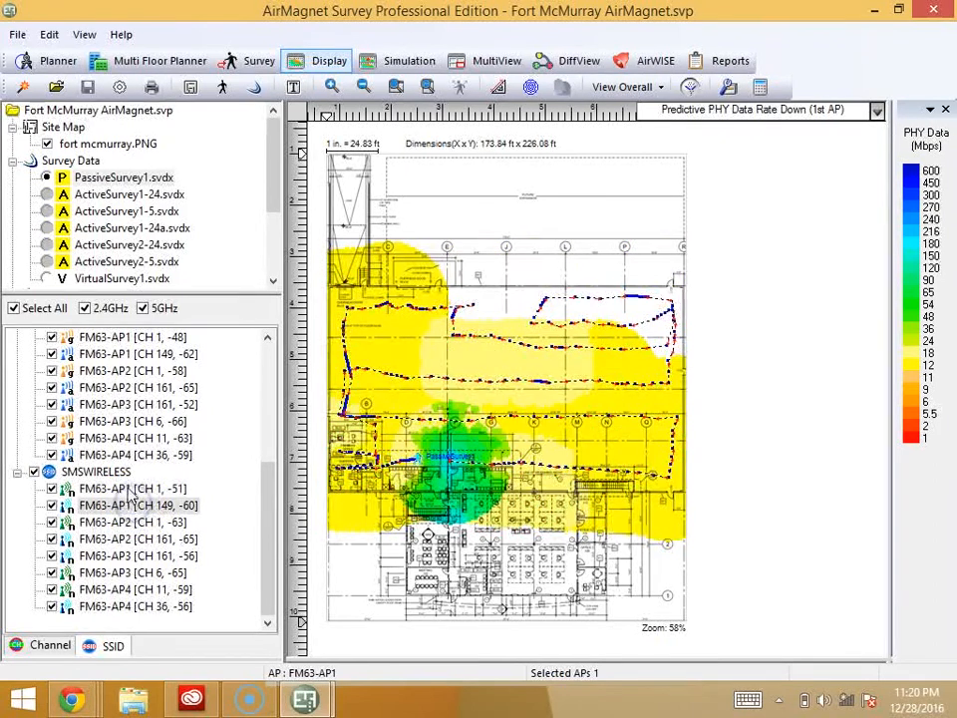
Place FM63-AP1 on the floor plan near the passive survey's start and FM63-AP2 in the southeastern office area.
{"action": "left_click", "coordinate": [120, 488]}
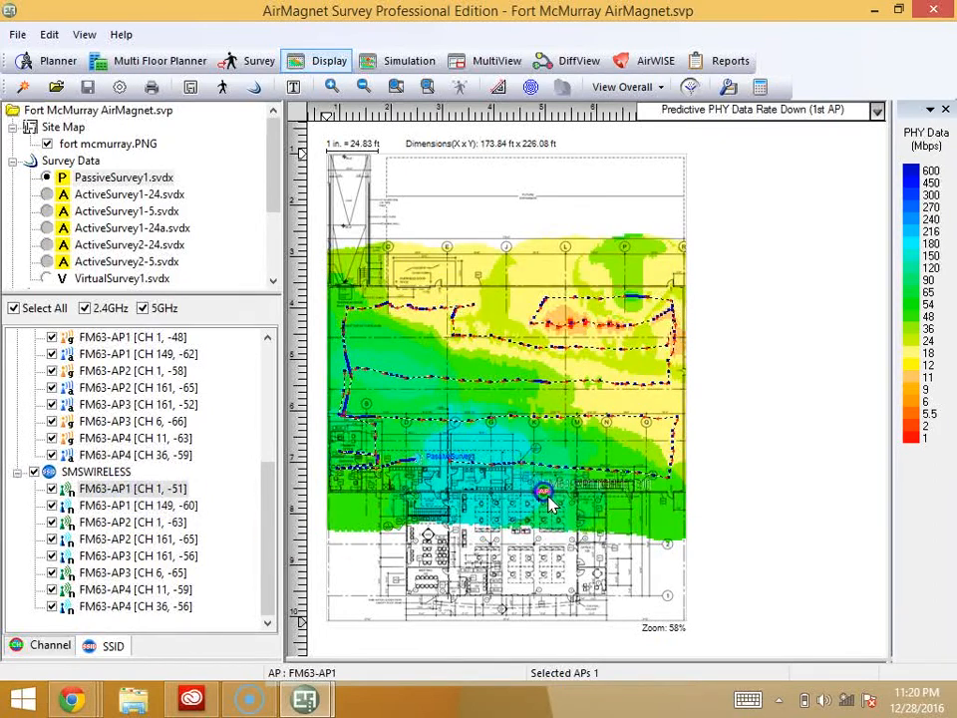
{"action": "left_click_drag", "start_coordinate": [497, 485], "coordinate": [479, 480]}
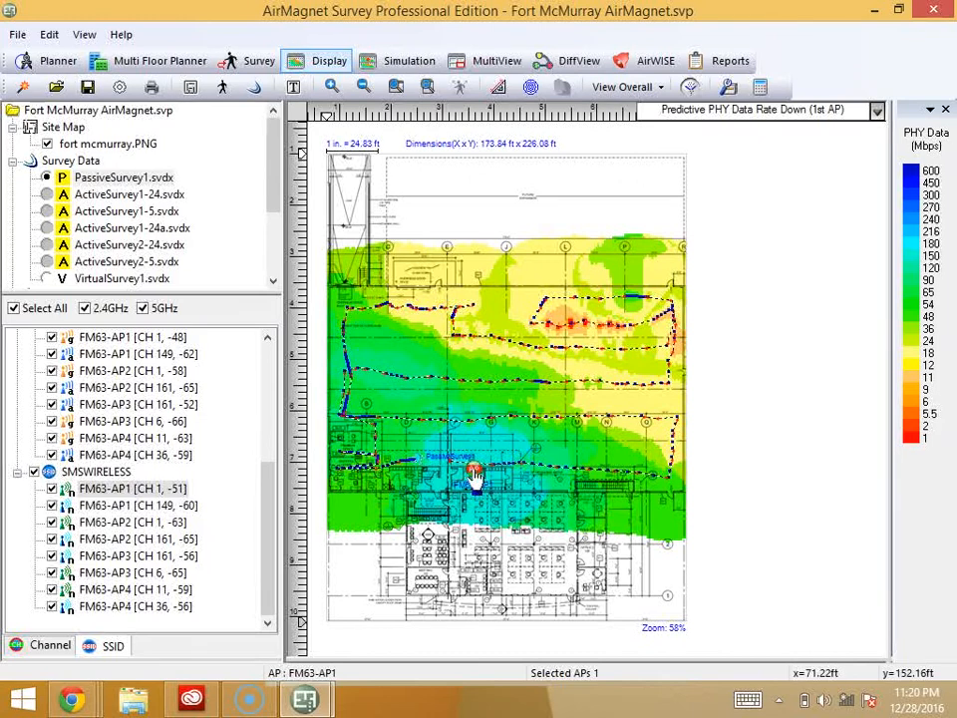
{"action": "left_click", "coordinate": [170, 522]}
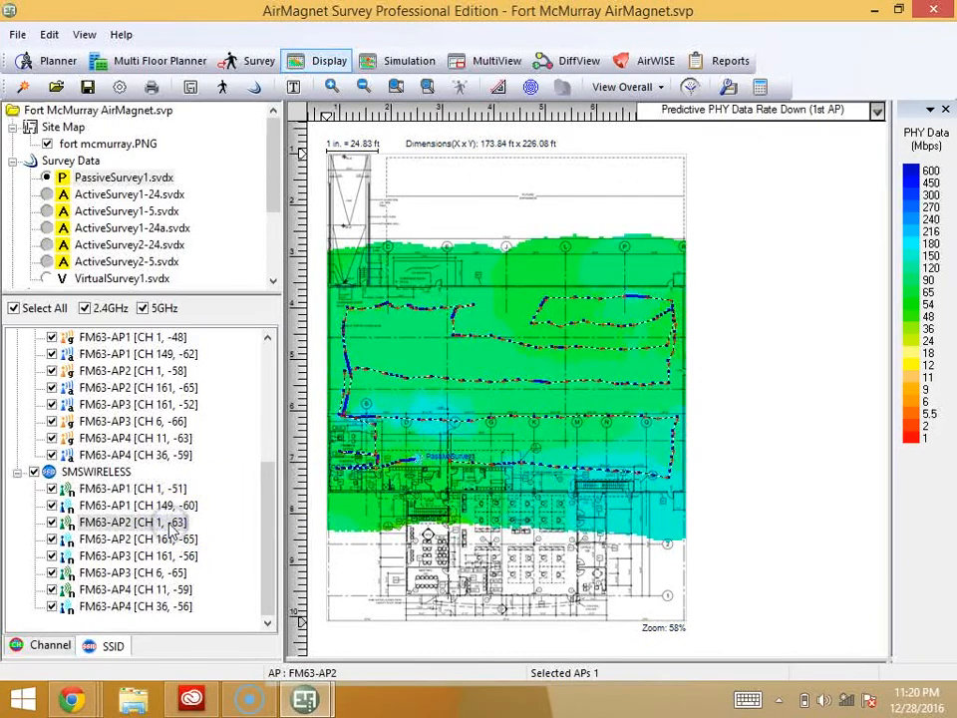
{"action": "left_click_drag", "start_coordinate": [150, 530], "coordinate": [640, 513]}
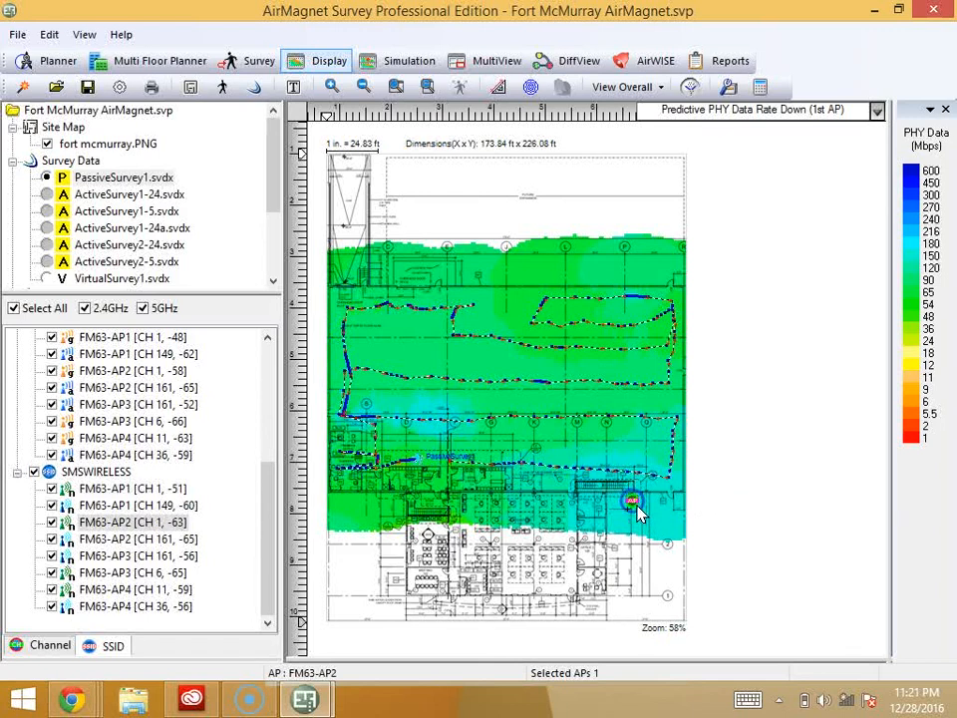
Place FM63-AP3 at the centre of its CH 161 coverage and FM63-AP4 in the offices between FM63-AP3 and FM63-AP2.
{"action": "left_click", "coordinate": [155, 556]}
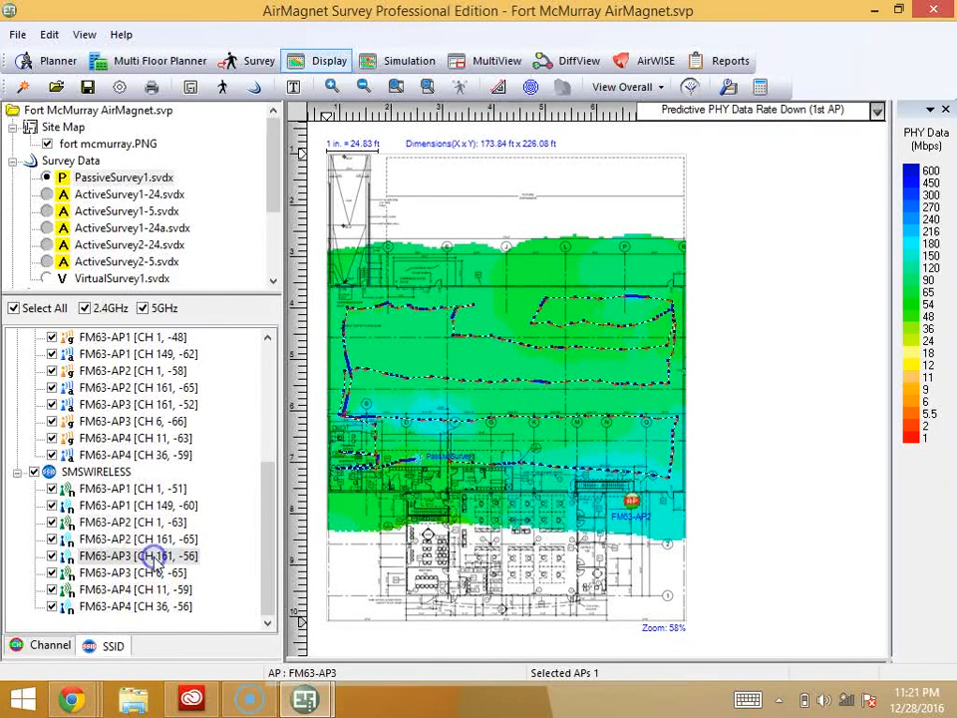
{"action": "left_click_drag", "start_coordinate": [388, 511], "coordinate": [467, 488]}
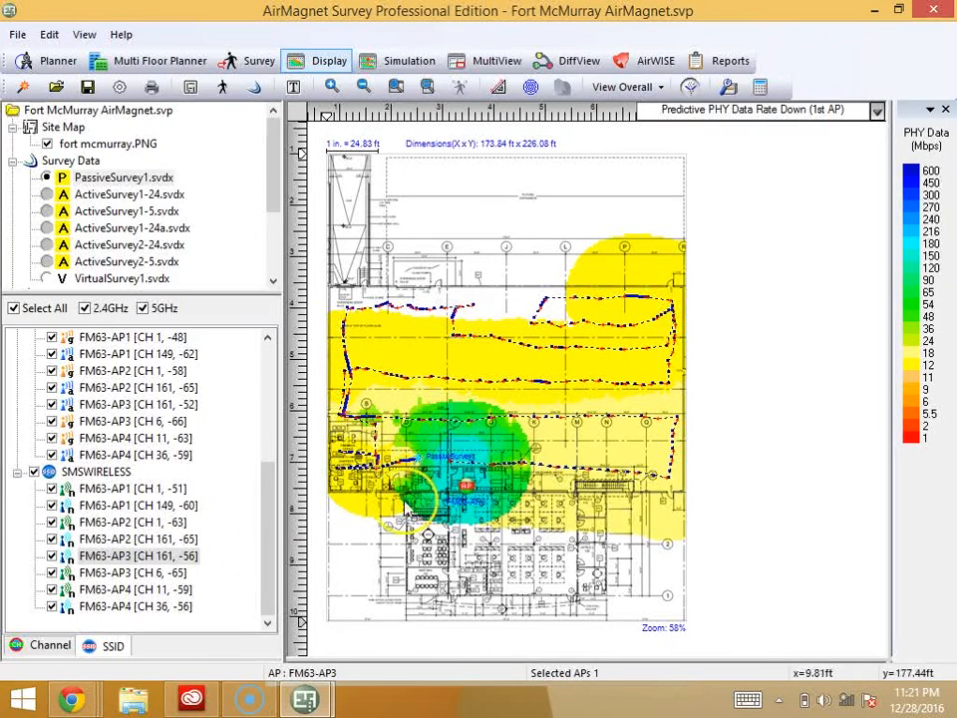
{"action": "left_click", "coordinate": [150, 589]}
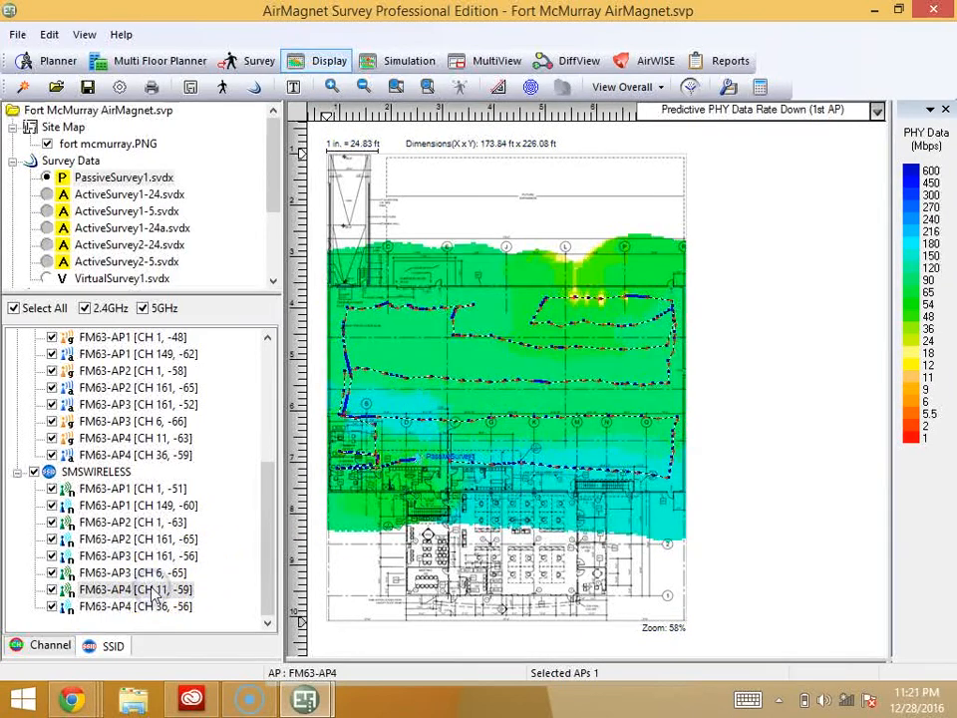
{"action": "left_click_drag", "start_coordinate": [140, 586], "coordinate": [563, 497]}
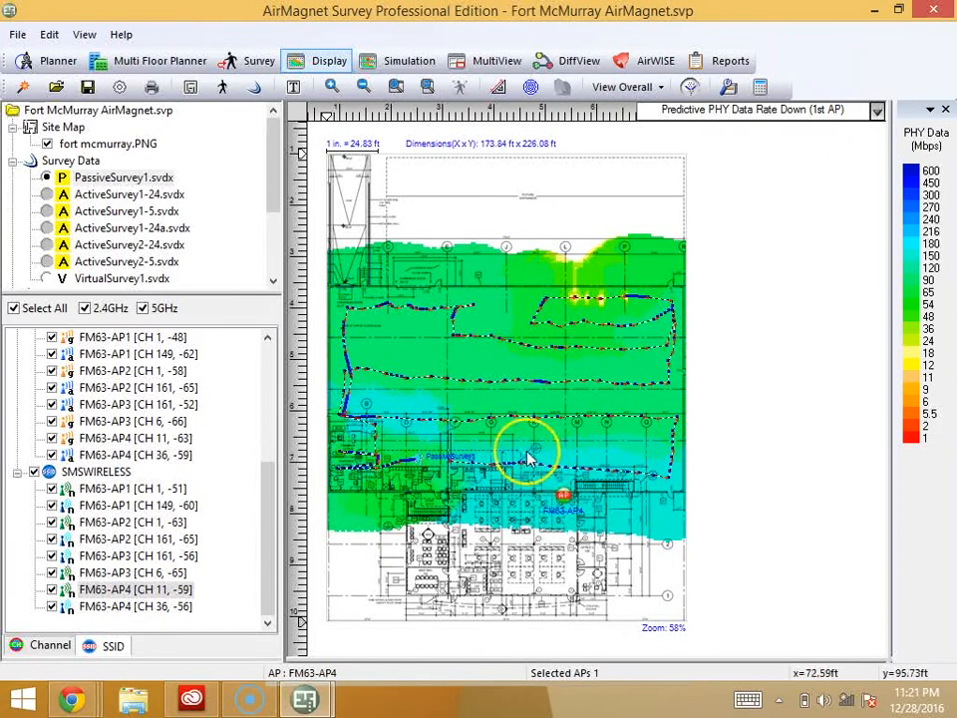
Inspect the measurement details beside FM63-AP4 in the passive survey and at the path marker of ActiveSurvey1-24 near column E.
{"action": "left_click", "coordinate": [398, 86]}
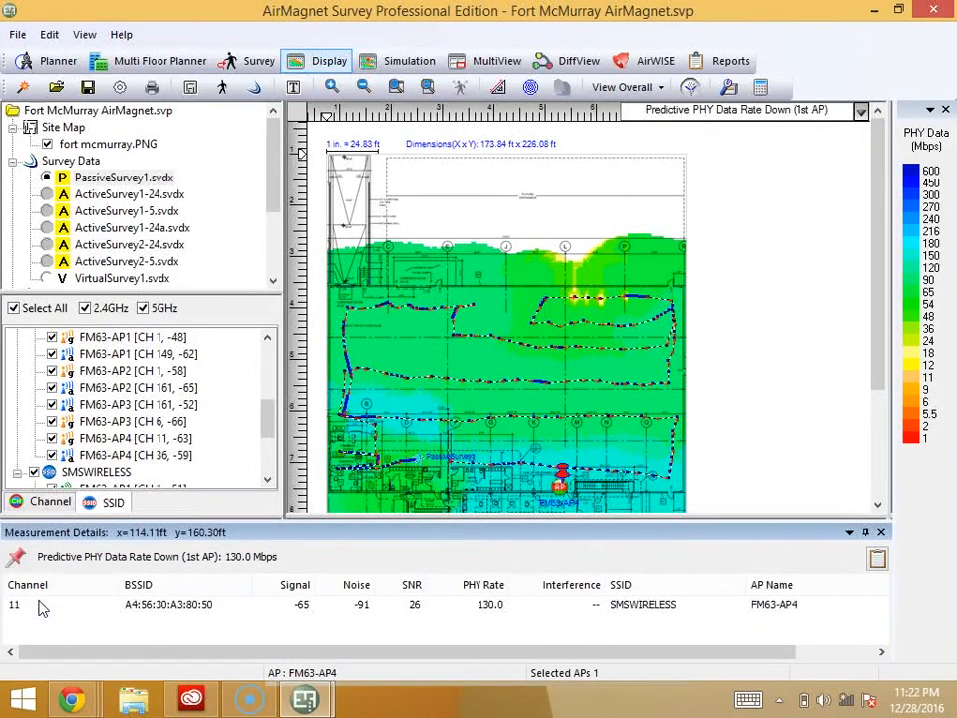
{"action": "mouse_move", "coordinate": [564, 481]}
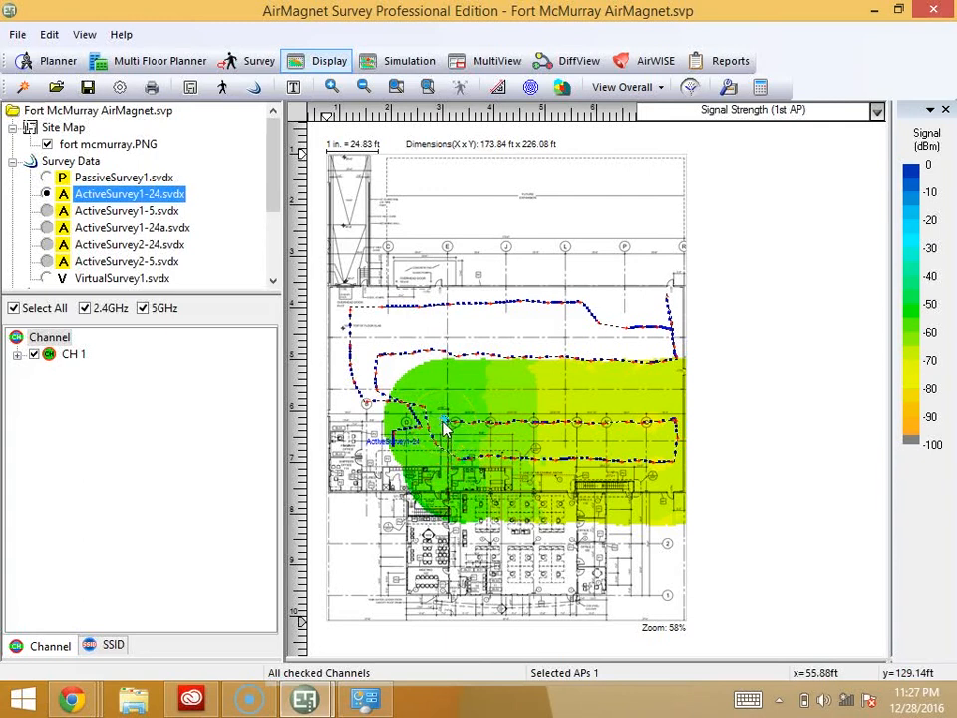
{"action": "left_click", "coordinate": [445, 421]}
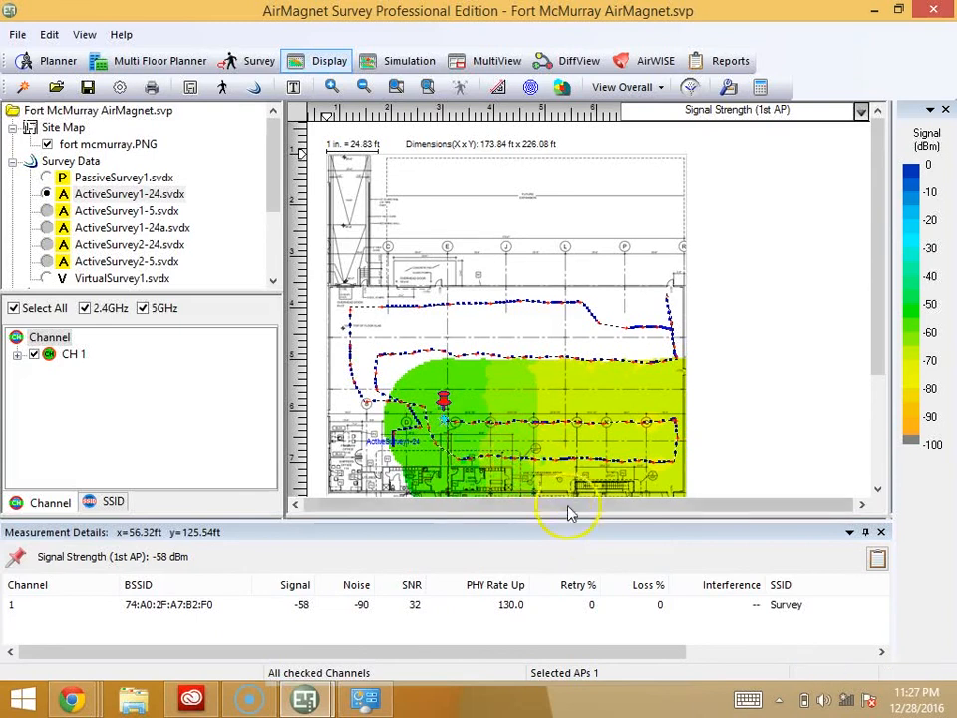
Show the signal/noise ratio heat map of ActiveSurvey1-24 and raise its minimum display threshold to 21 dB.
{"action": "left_click", "coordinate": [861, 110]}
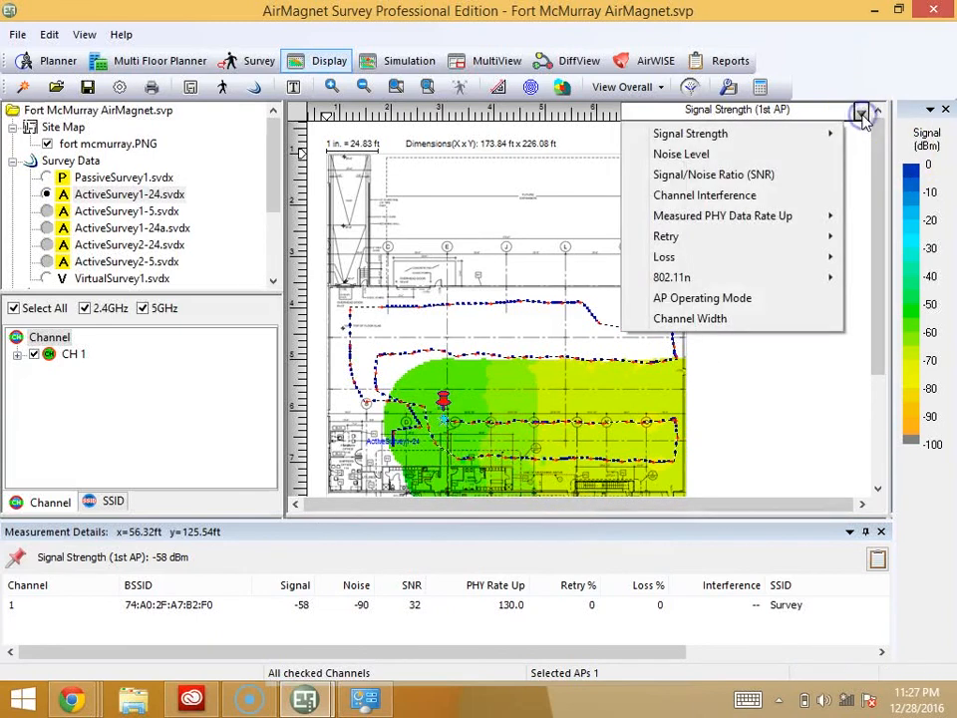
{"action": "left_click", "coordinate": [725, 176]}
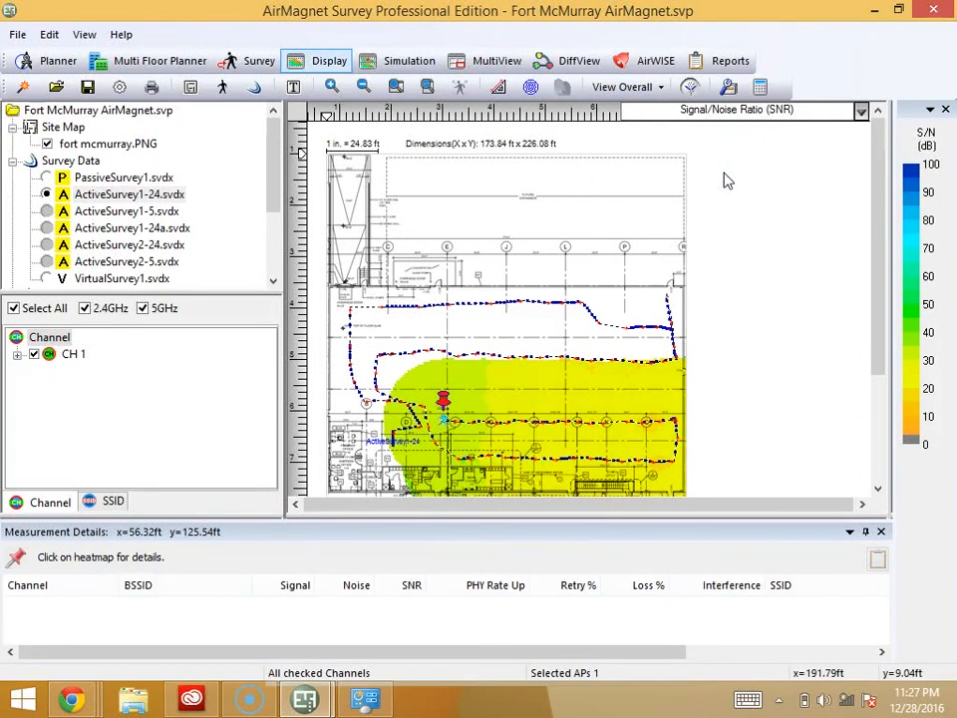
{"action": "mouse_move", "coordinate": [919, 438]}
{"action": "left_mouse_down"}
{"action": "mouse_move", "coordinate": [915, 451]}
{"action": "mouse_move", "coordinate": [914, 438]}
{"action": "left_mouse_up"}
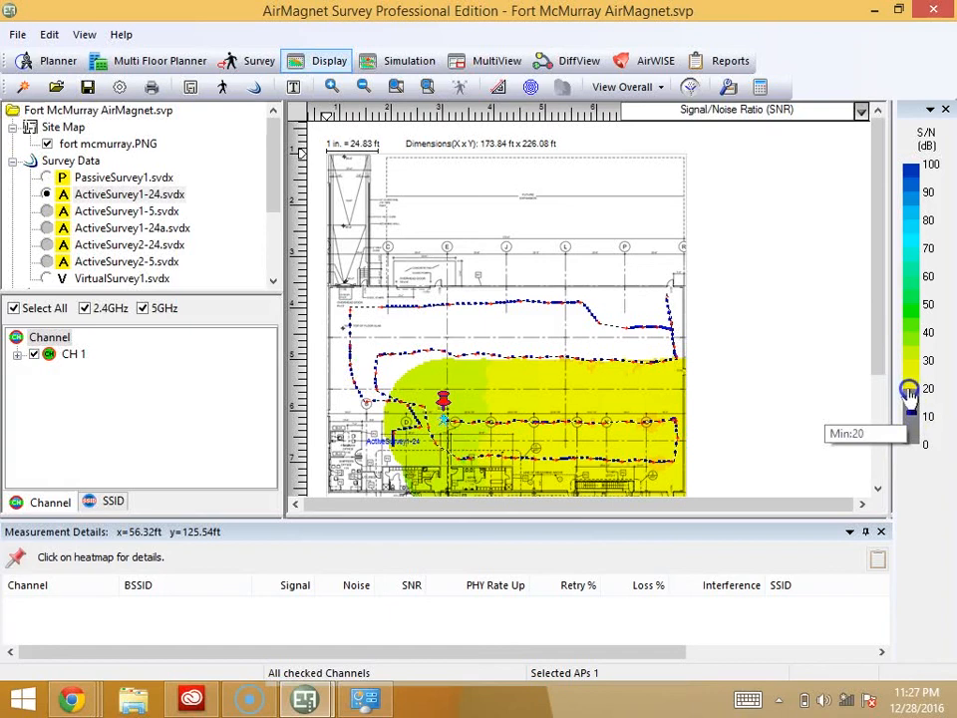
{"action": "left_click_drag", "start_coordinate": [910, 394], "coordinate": [910, 388]}
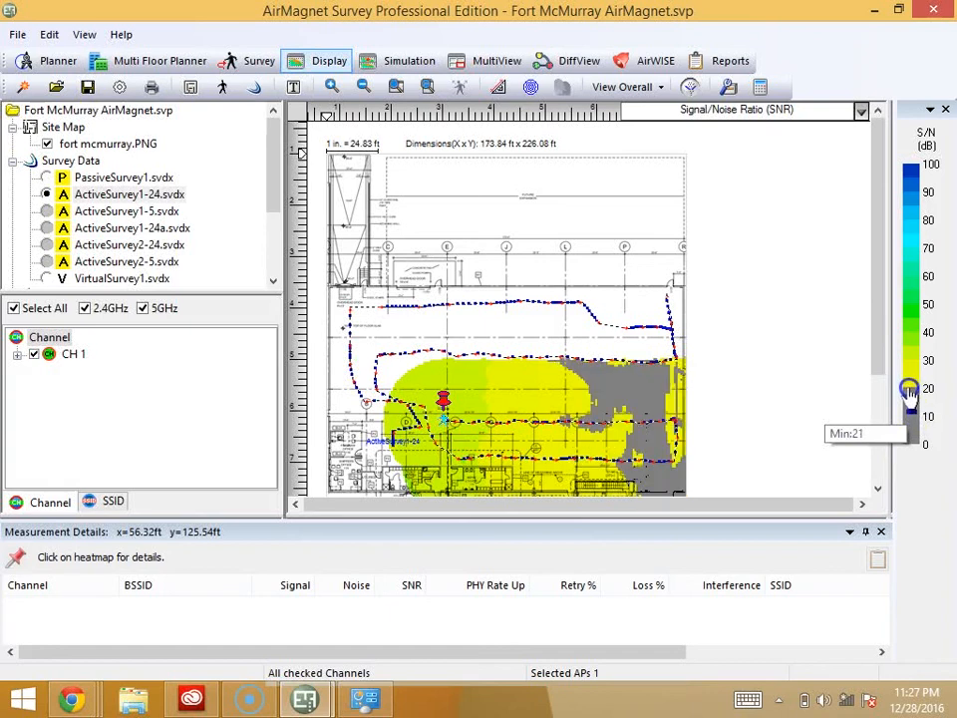
Close the measurement details and lower the heat map's minimum signal/noise threshold to 0 dB.
{"action": "left_click", "coordinate": [881, 532]}
{"action": "left_click_drag", "start_coordinate": [912, 386], "coordinate": [925, 454]}
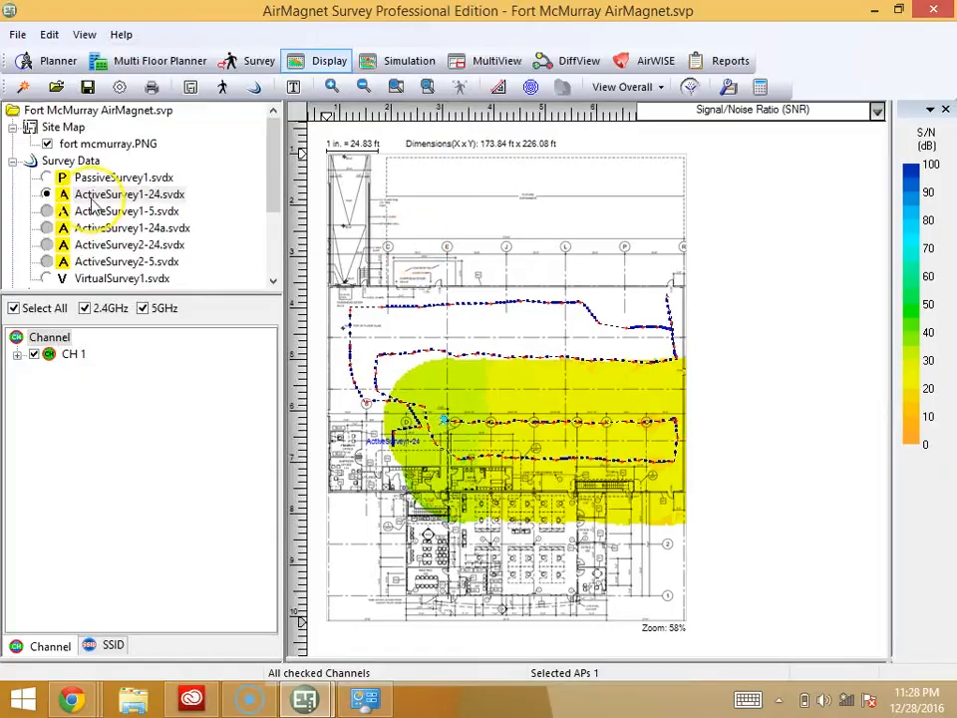
Set up a new survey of type Active (AP assoc.) for the SSID Survey.
{"action": "left_click", "coordinate": [240, 62]}
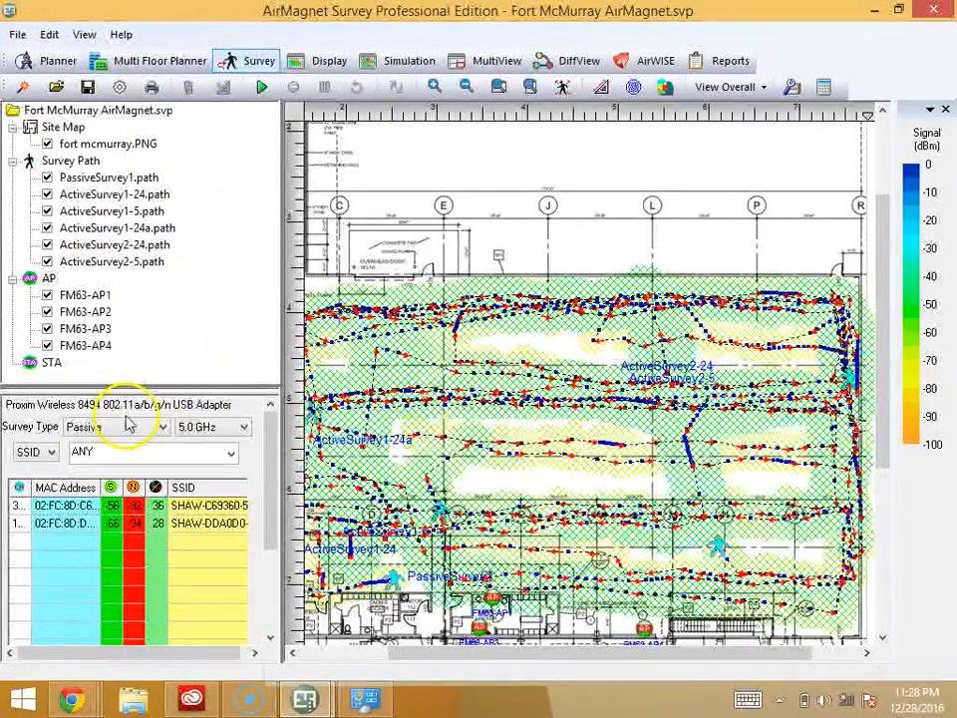
{"action": "left_click", "coordinate": [109, 428]}
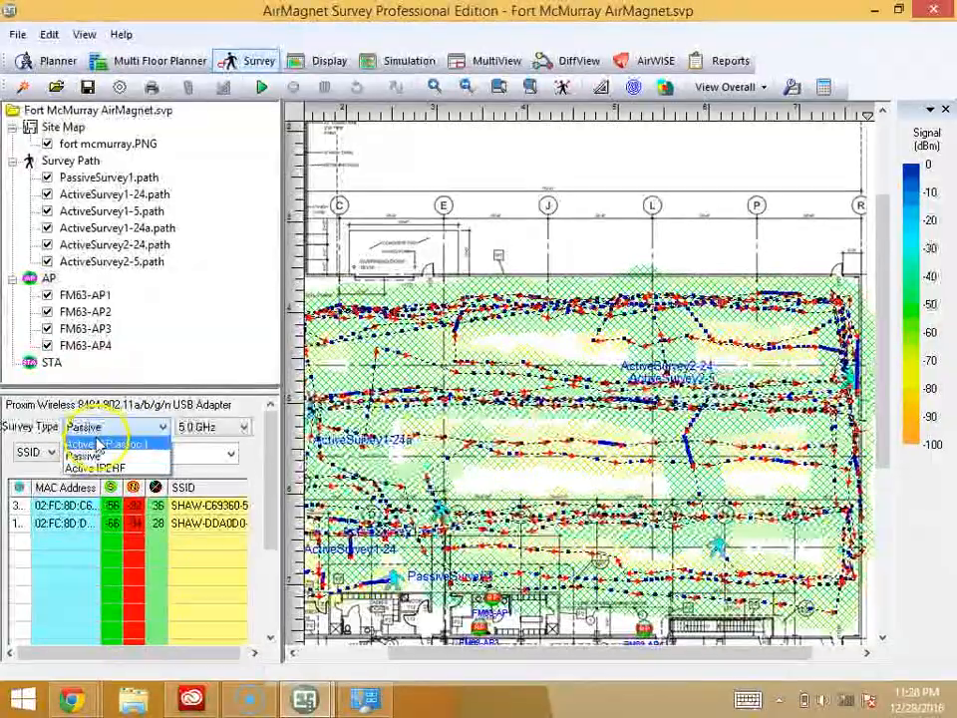
{"action": "left_click", "coordinate": [99, 444]}
{"action": "left_click", "coordinate": [188, 467]}
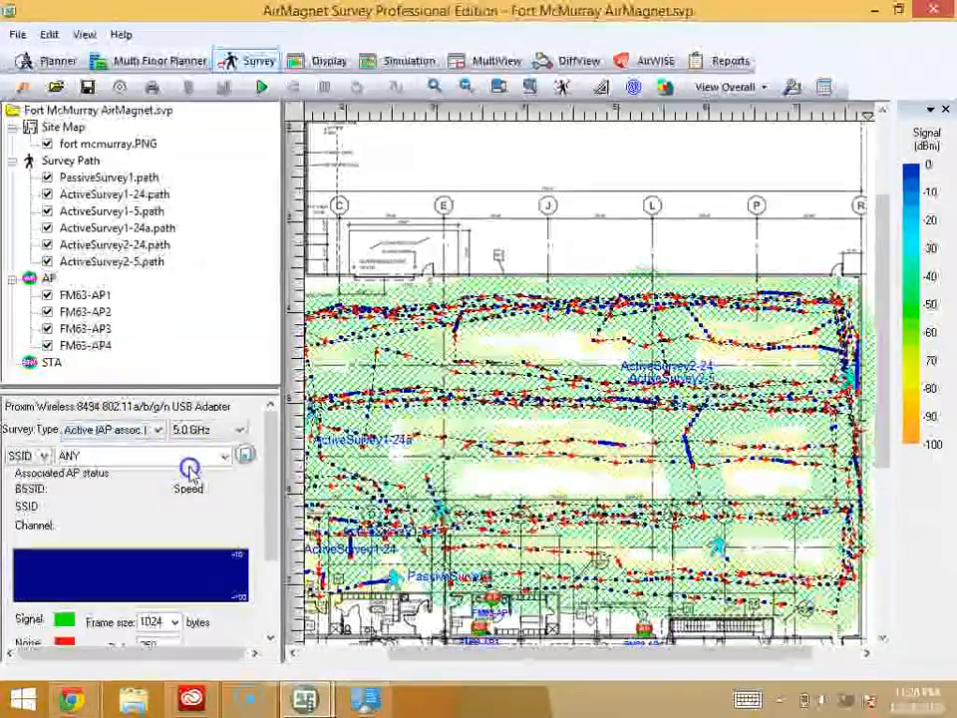
{"action": "left_click", "coordinate": [204, 455]}
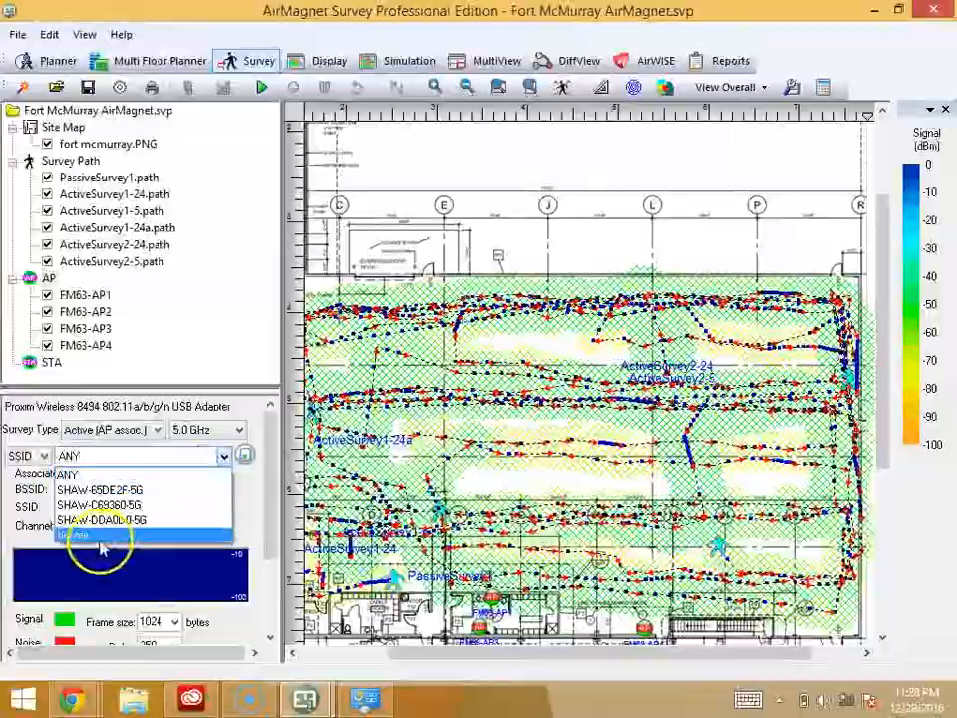
{"action": "left_click", "coordinate": [85, 538]}
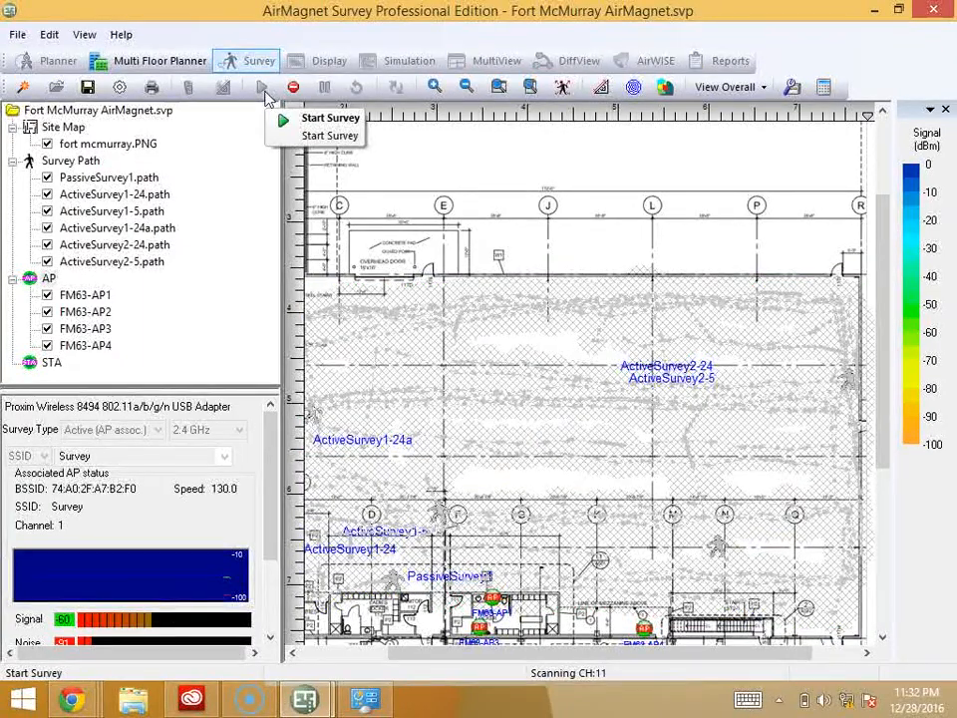
Record four active survey points in a straight eastward line from just past column E to near column L.
{"action": "left_click_drag", "start_coordinate": [269, 502], "coordinate": [277, 584]}
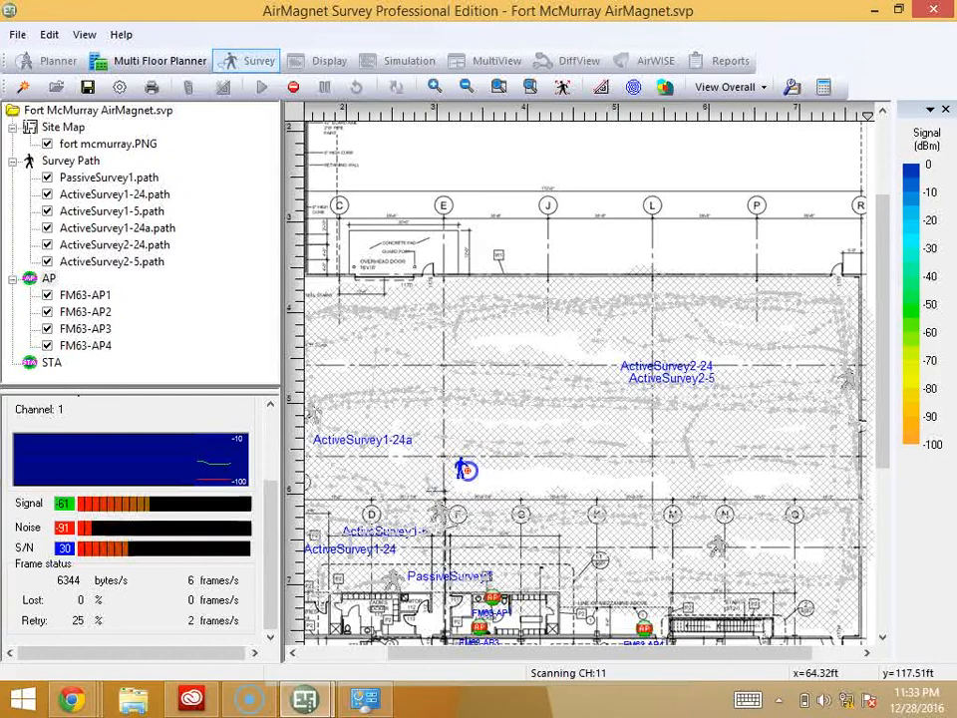
{"action": "left_click", "coordinate": [464, 470]}
{"action": "left_click", "coordinate": [526, 469]}
{"action": "left_click", "coordinate": [582, 471]}
{"action": "left_click", "coordinate": [638, 470]}
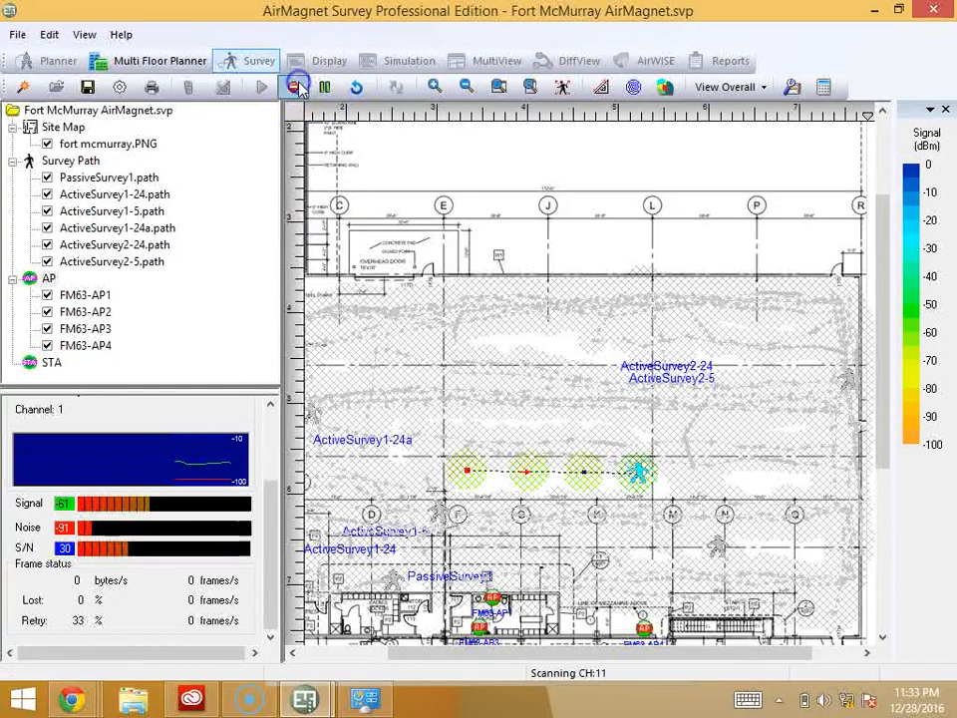
Stop the active survey and discard its data without saving.
{"action": "left_click", "coordinate": [299, 87]}
{"action": "left_click", "coordinate": [566, 404]}
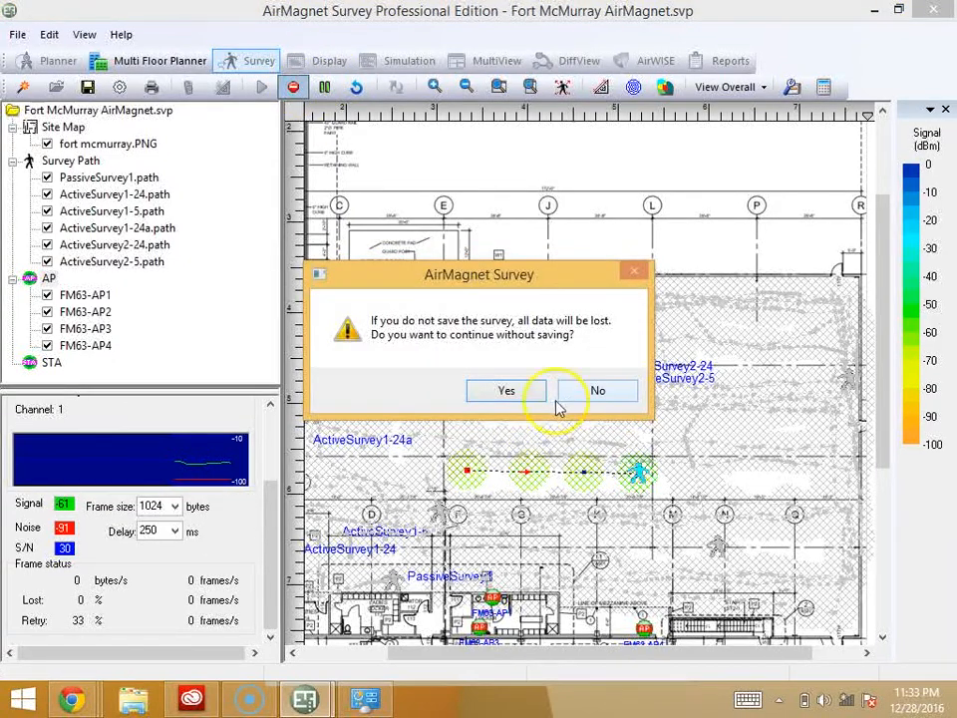
{"action": "left_click", "coordinate": [514, 393]}
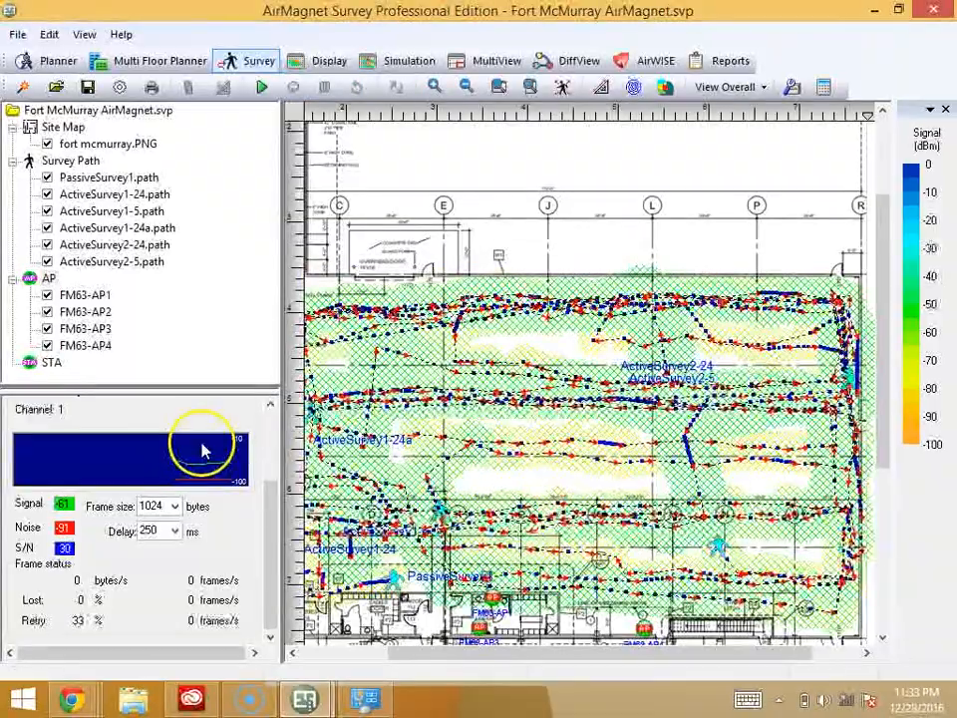
Look over the available frequency bands for the active survey without changing the selection.
{"action": "left_click", "coordinate": [269, 432]}
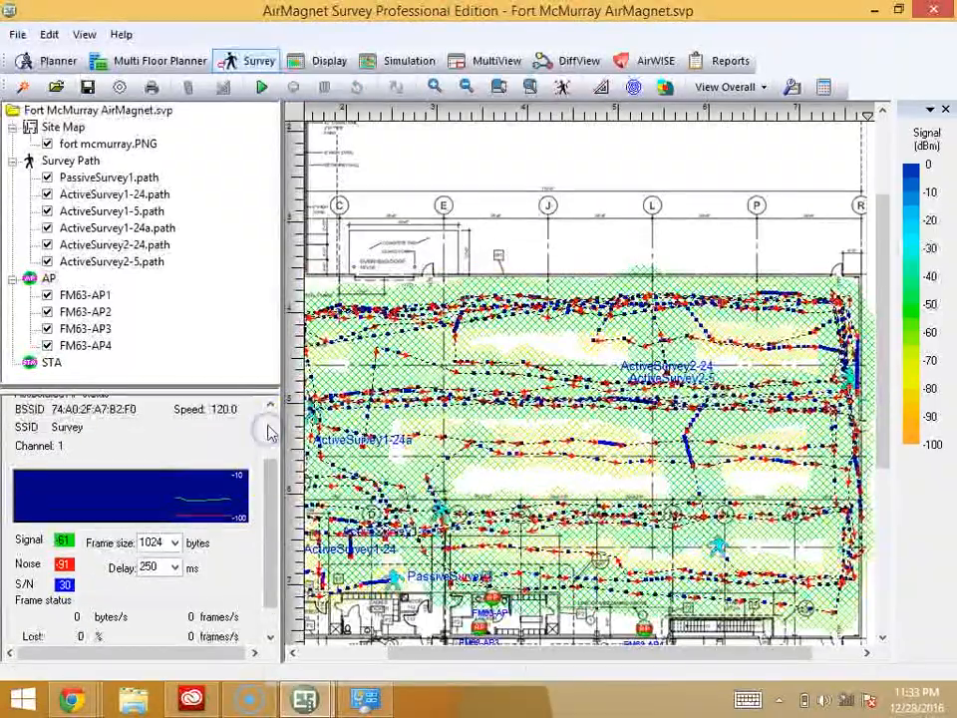
{"action": "left_click", "coordinate": [269, 431]}
{"action": "left_click", "coordinate": [268, 431]}
{"action": "left_click", "coordinate": [239, 423]}
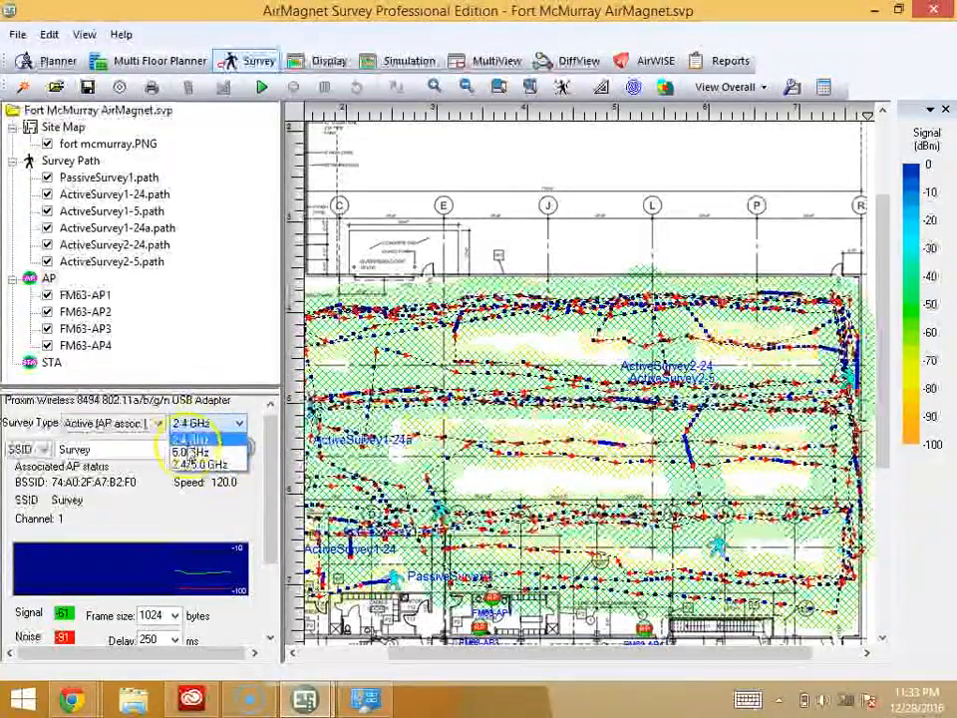
{"action": "left_click", "coordinate": [252, 327]}
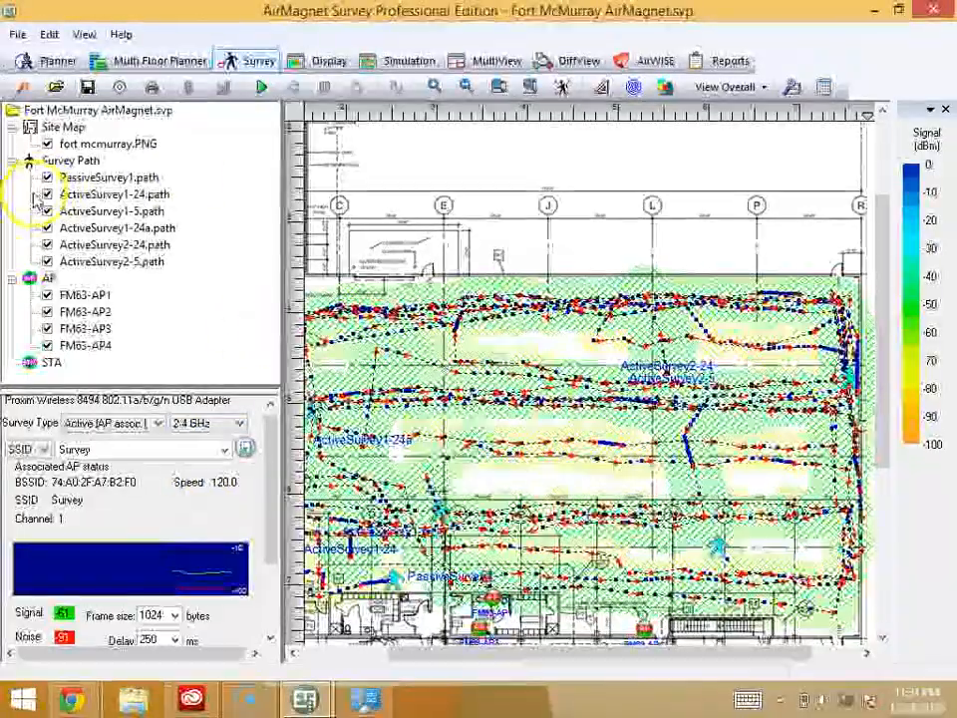
Display the signal/noise heat maps of ActiveSurvey1-5 and ActiveSurvey1-24a in turn, using the AP locations previously assigned in the project.
{"action": "left_click", "coordinate": [327, 60]}
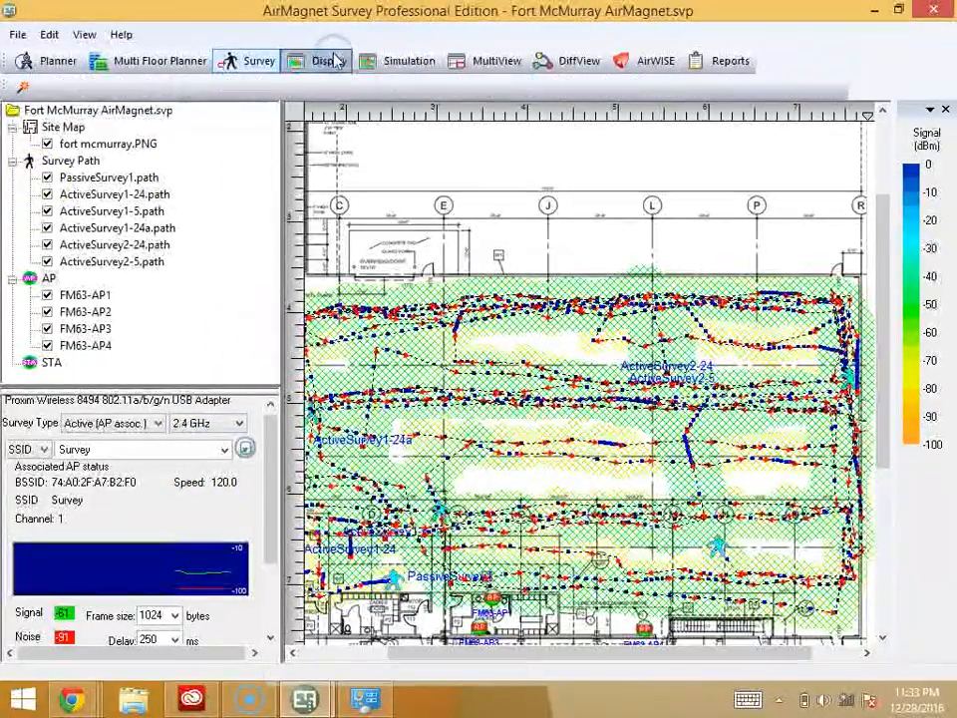
{"action": "left_click", "coordinate": [46, 211]}
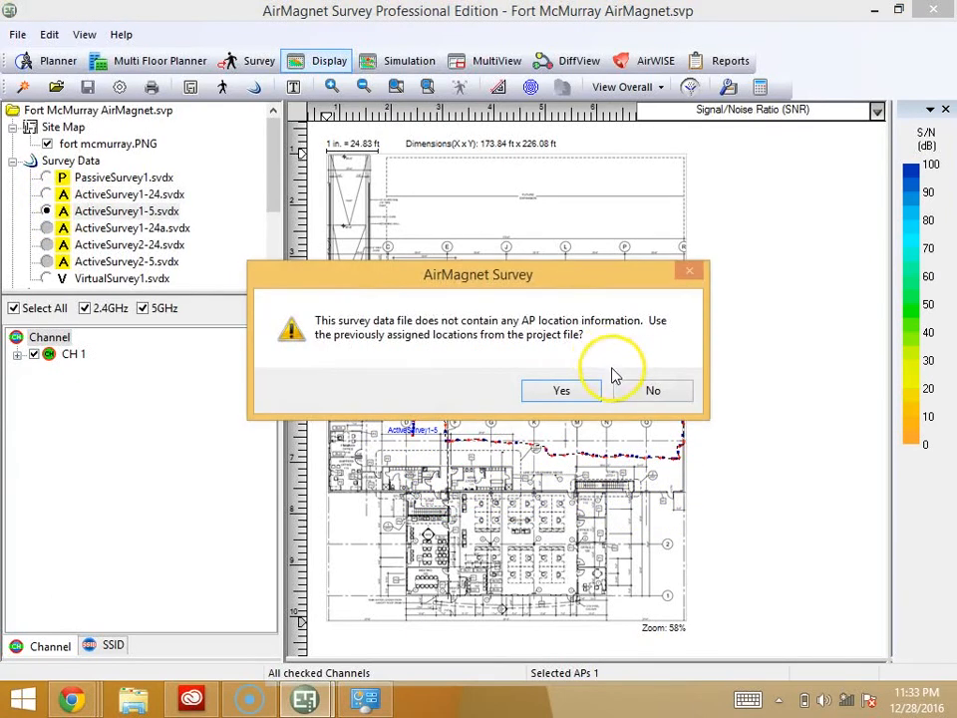
{"action": "left_click", "coordinate": [563, 394]}
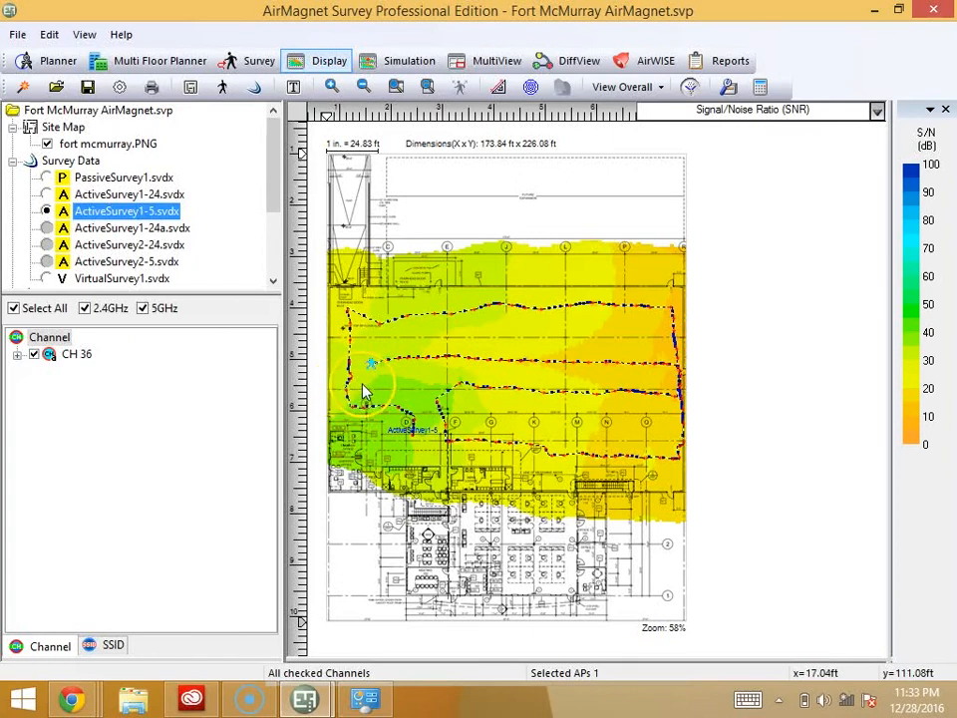
{"action": "left_click", "coordinate": [46, 228]}
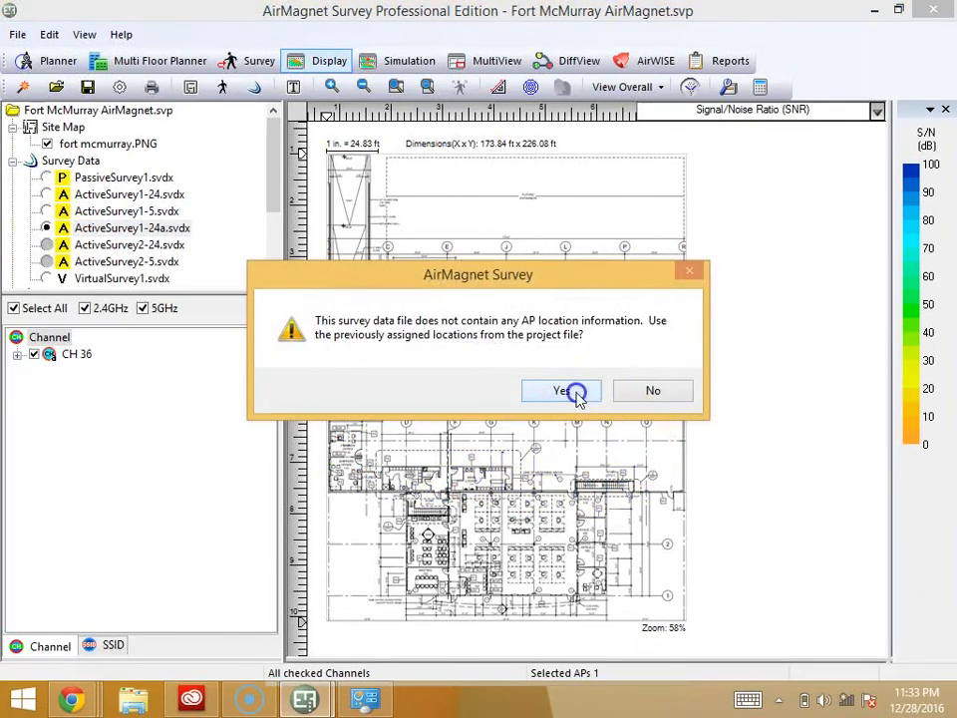
{"action": "left_click", "coordinate": [566, 391]}
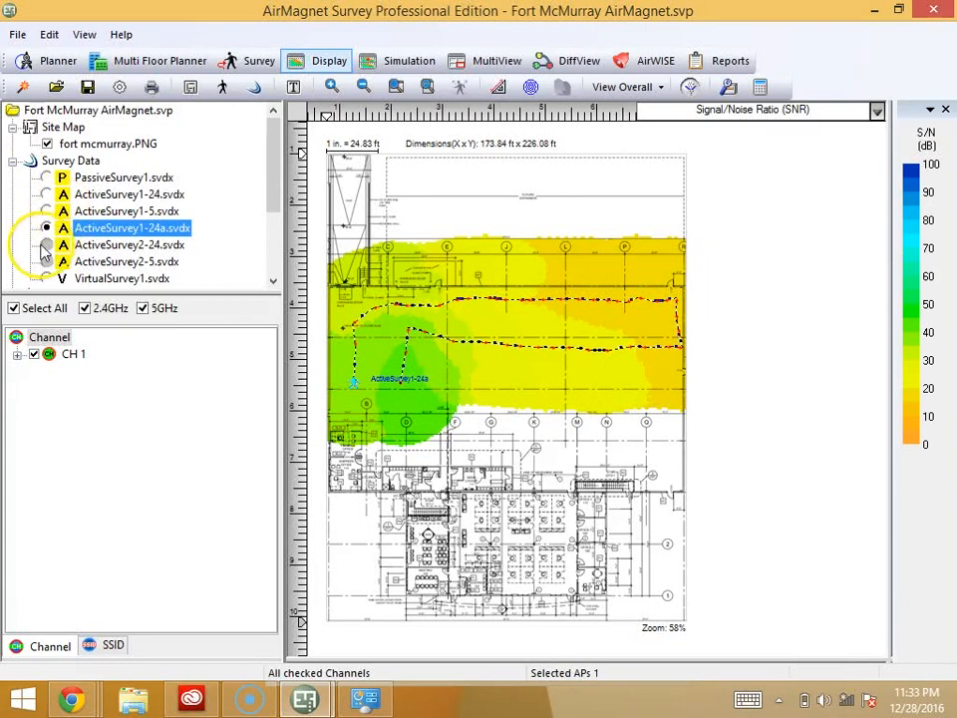
Display the signal/noise heat maps of ActiveSurvey2-24 and ActiveSurvey2-5 in turn, using the project's previously assigned AP locations.
{"action": "left_click", "coordinate": [46, 245]}
{"action": "left_click", "coordinate": [543, 389]}
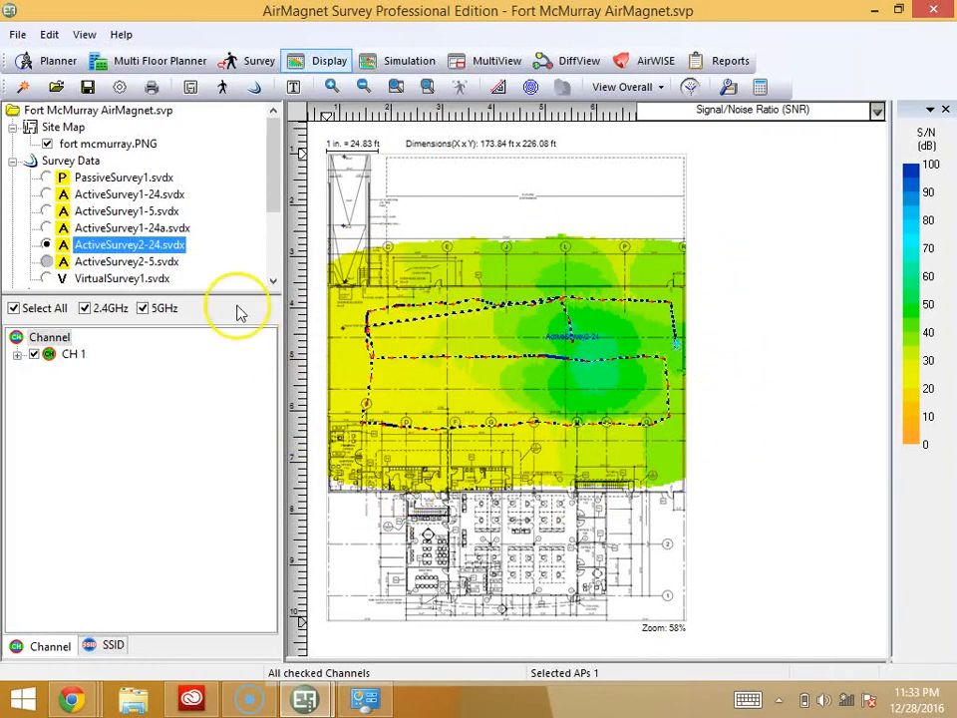
{"action": "left_click", "coordinate": [45, 261]}
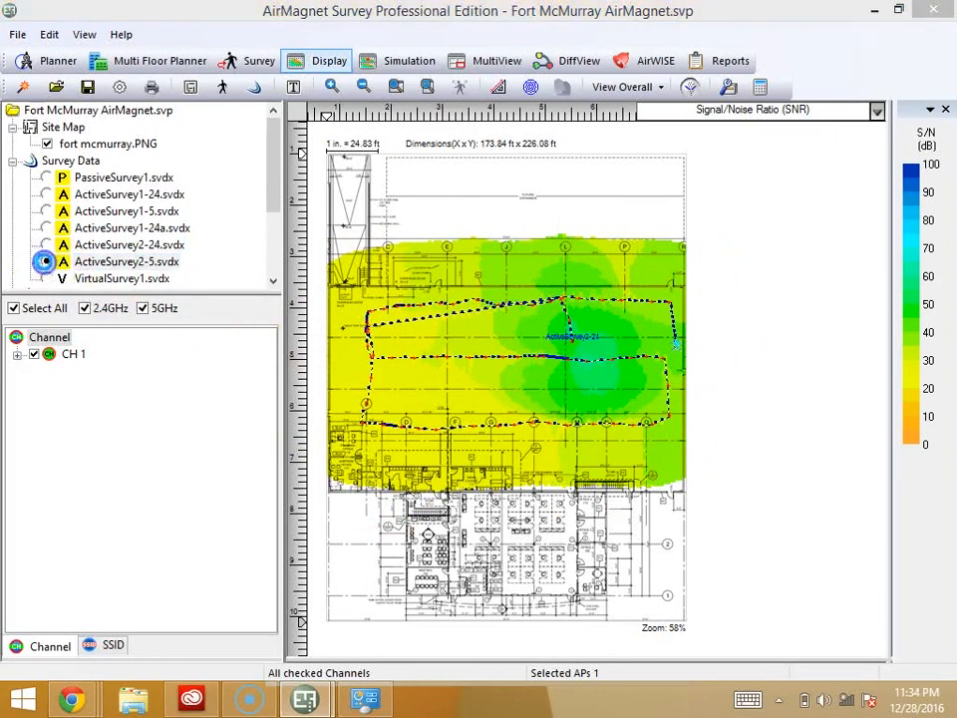
{"action": "left_click", "coordinate": [541, 395]}
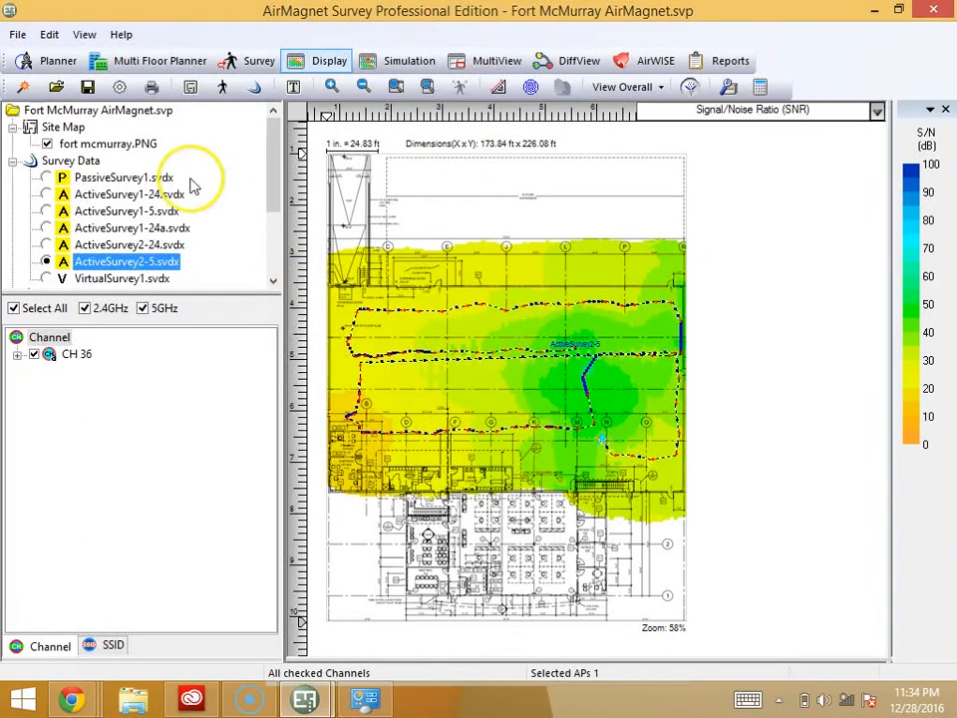
{"action": "mouse_move", "coordinate": [275, 172]}
{"action": "left_mouse_down"}
{"action": "mouse_move", "coordinate": [275, 237]}
{"action": "mouse_move", "coordinate": [273, 189]}
{"action": "left_mouse_up"}
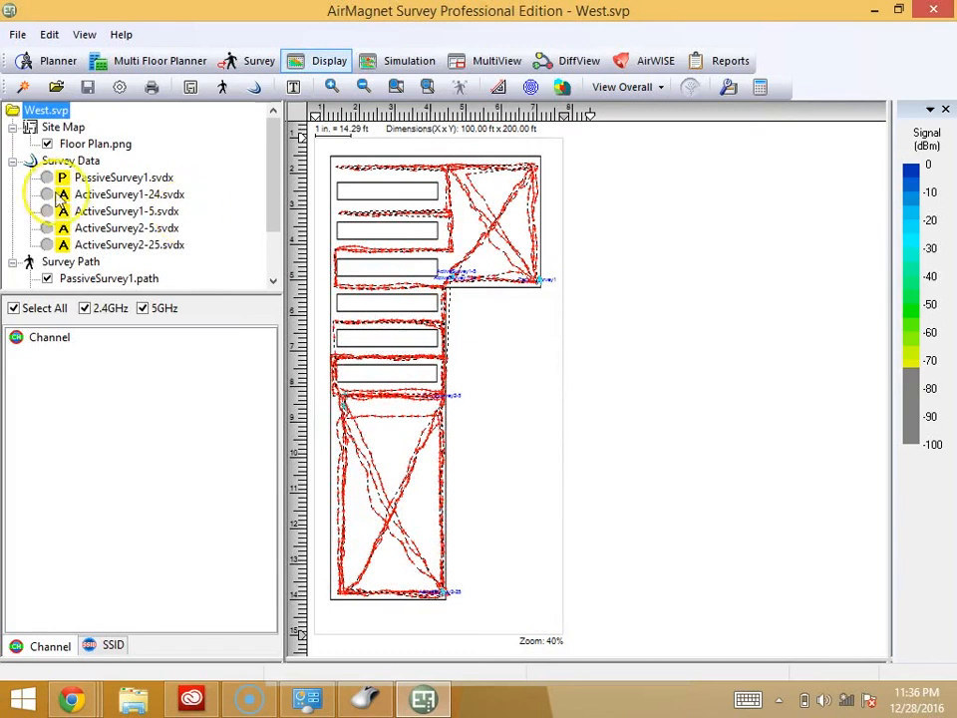
Load PassiveSurvey1 of West.svp grouped by SSID, expand Unknown and OnyxOak-guest, and examine the OnyxOak coverage.
{"action": "left_click", "coordinate": [46, 178]}
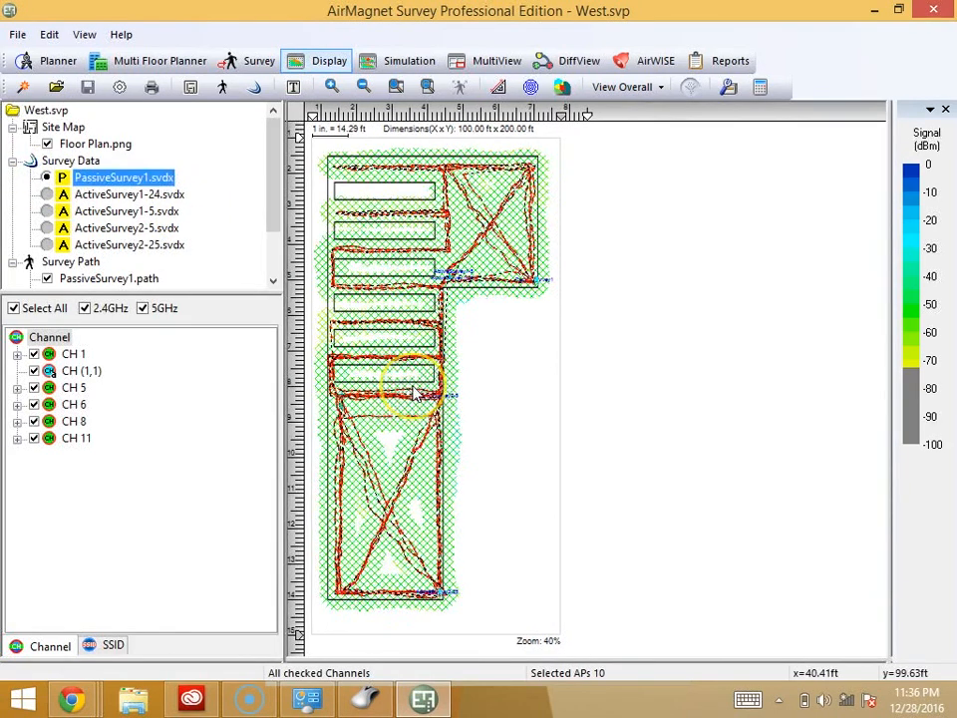
{"action": "left_click", "coordinate": [112, 645]}
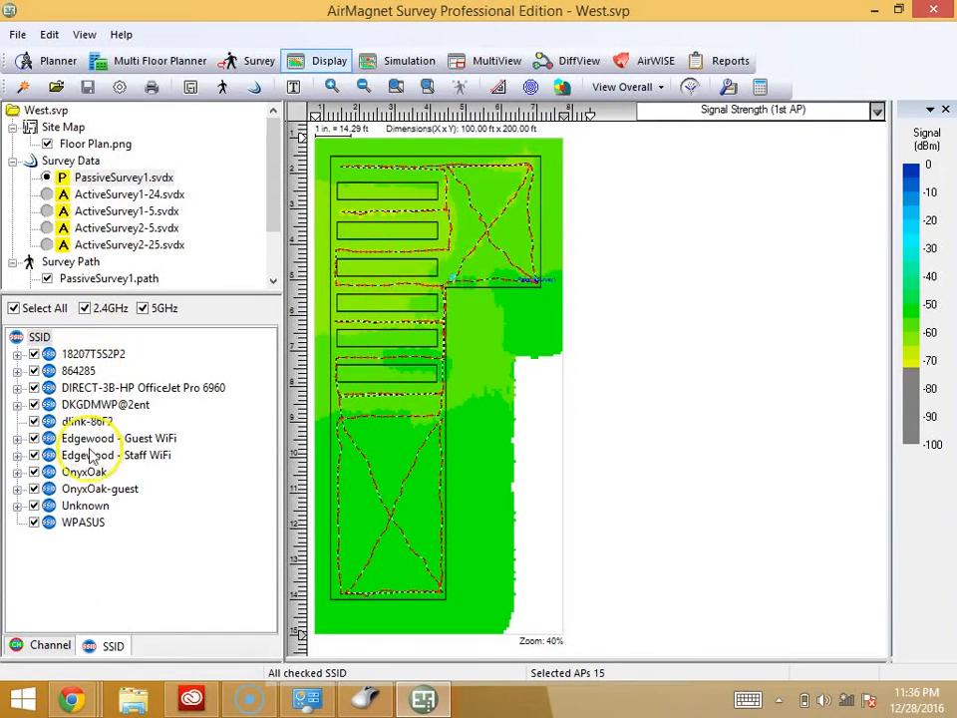
{"action": "left_click", "coordinate": [17, 506]}
{"action": "left_click", "coordinate": [17, 490]}
{"action": "left_click", "coordinate": [17, 489]}
{"action": "left_click", "coordinate": [17, 472]}
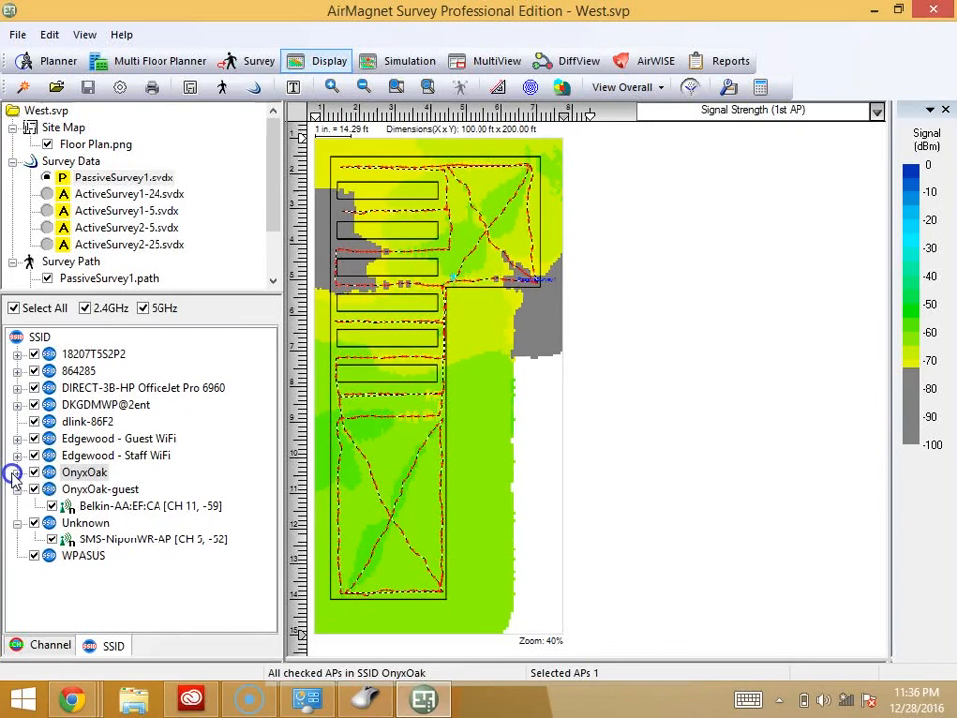
Examine the Edgewood - Staff WiFi and Edgewood - Guest WiFi coverage, lowering the minimum signal threshold to -100 dBm.
{"action": "left_click", "coordinate": [92, 455]}
{"action": "left_click", "coordinate": [96, 438]}
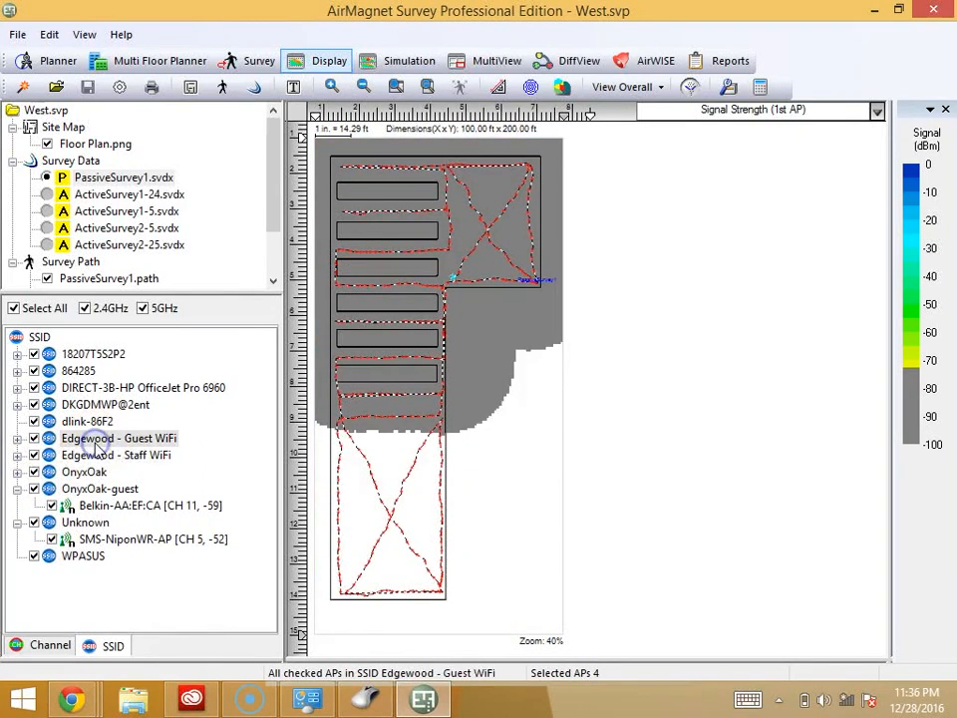
{"action": "left_click_drag", "start_coordinate": [915, 384], "coordinate": [915, 461]}
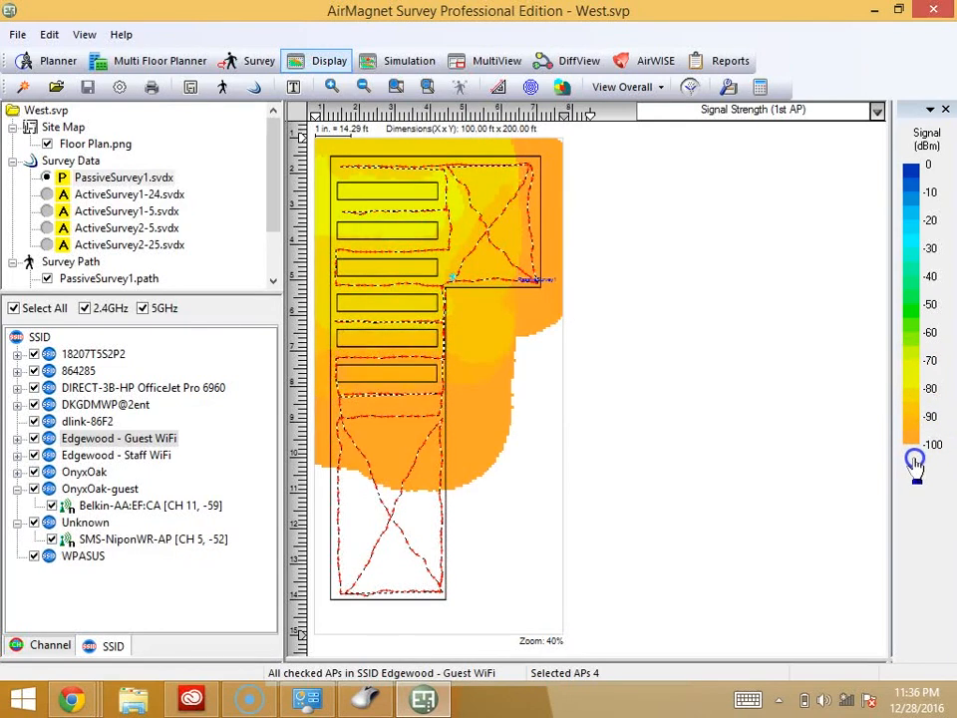
Compare the signal strength coverage of the SSIDs DKGDMWP@2ent, DIRECT-3B-HP OfficeJet Pro 6960, 18207T5S2P2 and 864285.
{"action": "left_click", "coordinate": [123, 408]}
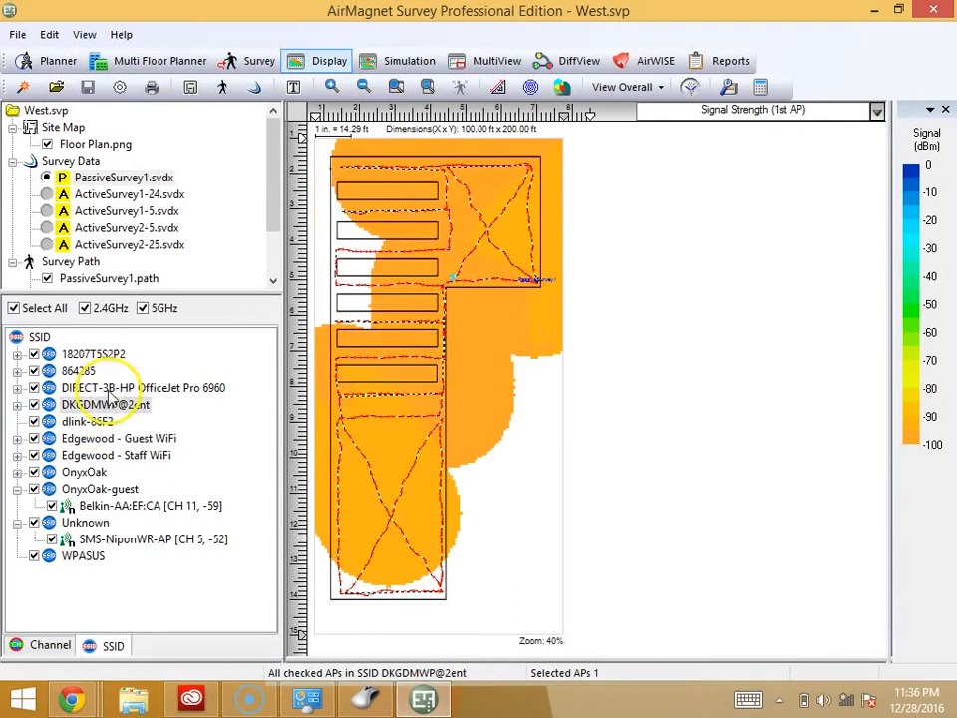
{"action": "left_click", "coordinate": [111, 389]}
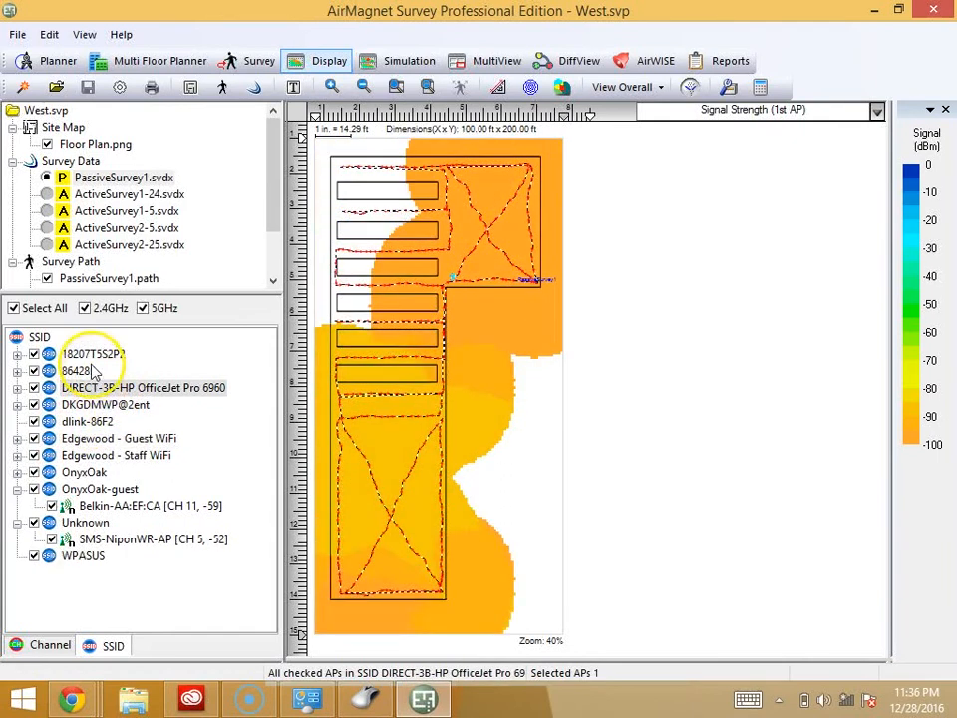
{"action": "left_click", "coordinate": [83, 356]}
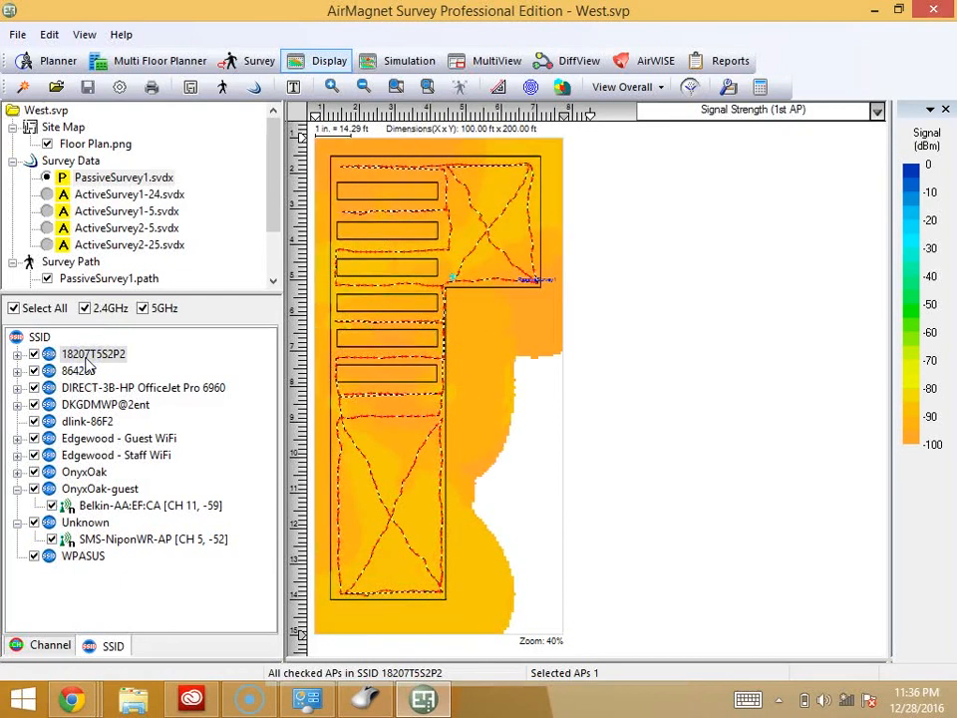
{"action": "left_click", "coordinate": [85, 371]}
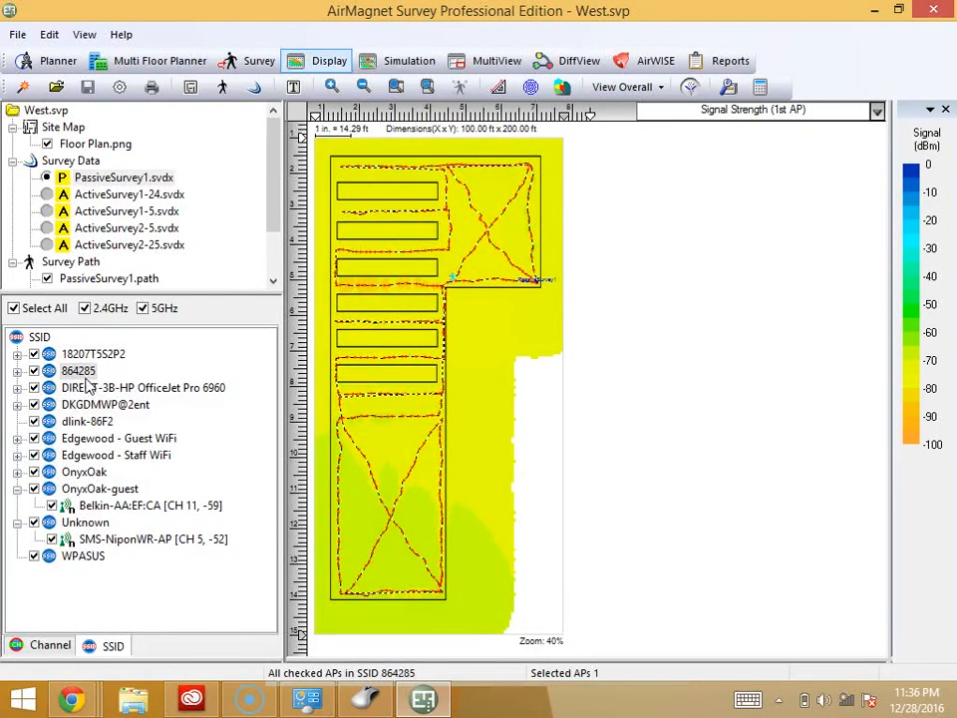
Examine the signal strength coverage of the WPASUS and Unknown SSIDs in PassiveSurvey1.
{"action": "left_click", "coordinate": [82, 556]}
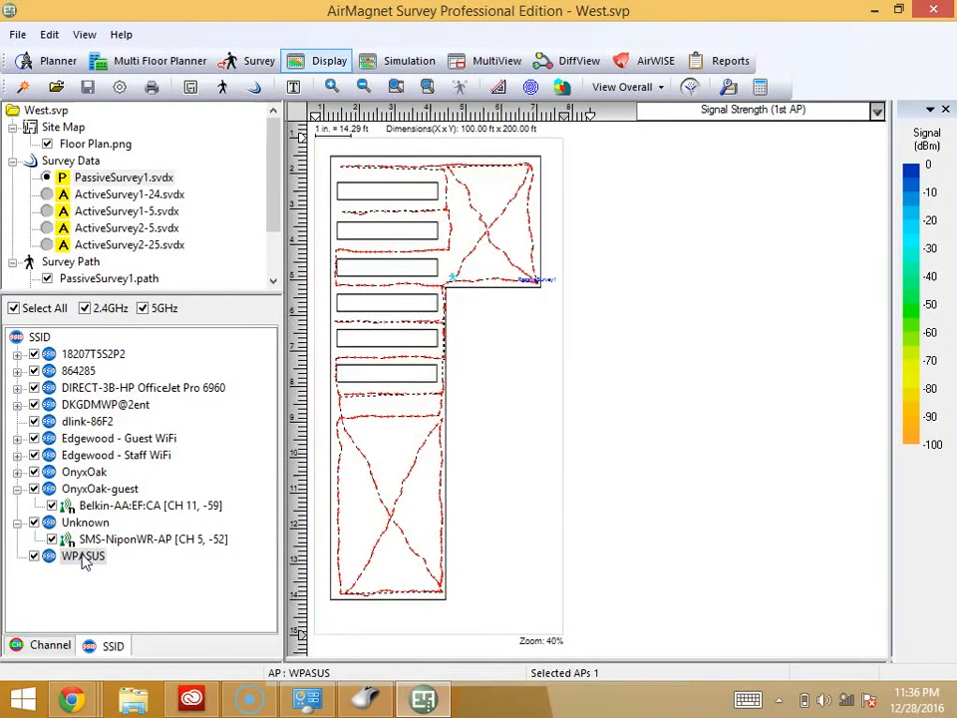
{"action": "left_click", "coordinate": [83, 526]}
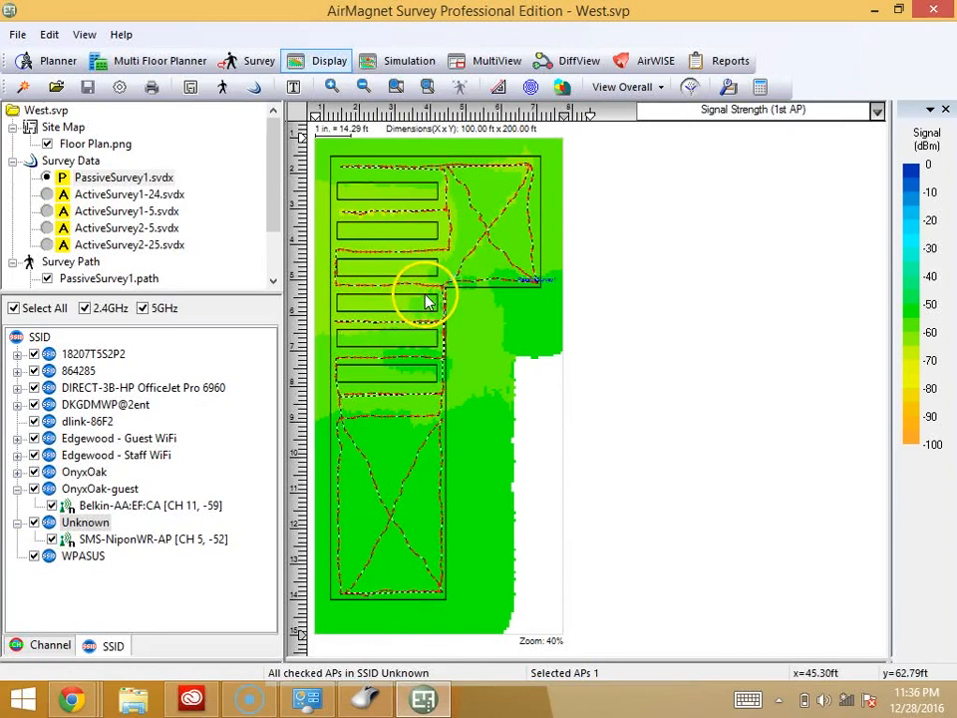
{"action": "left_click_drag", "start_coordinate": [913, 402], "coordinate": [927, 561]}
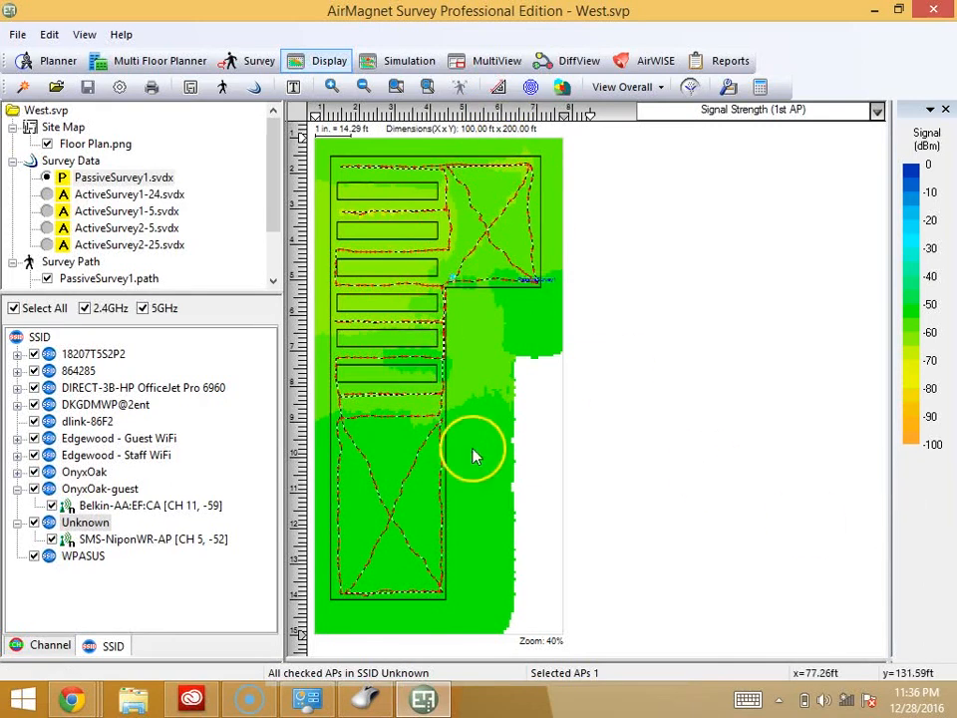
Display the signal strength heat map of ActiveSurvey1-24 and try to switch the measurement shown on the floor plan.
{"action": "left_click", "coordinate": [46, 195]}
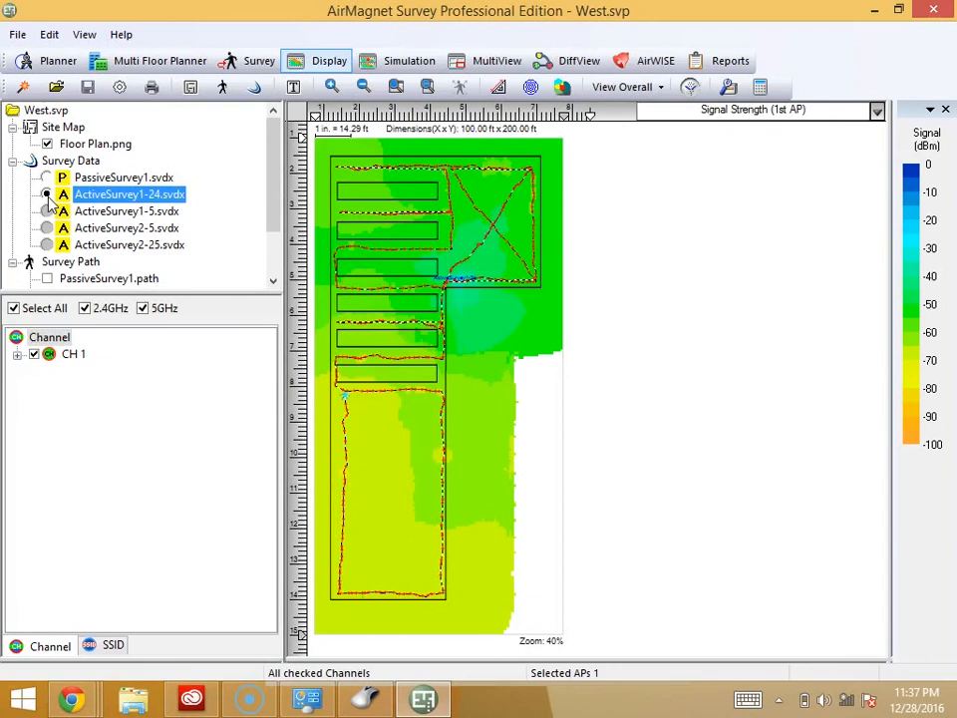
{"action": "left_click", "coordinate": [454, 280]}
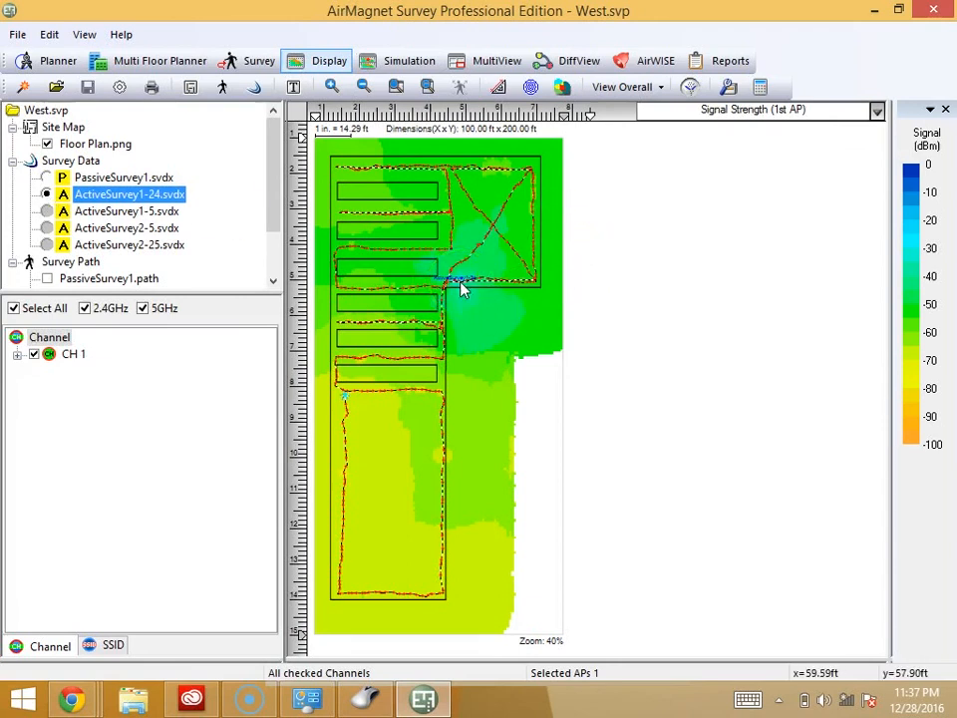
{"action": "left_click", "coordinate": [876, 110]}
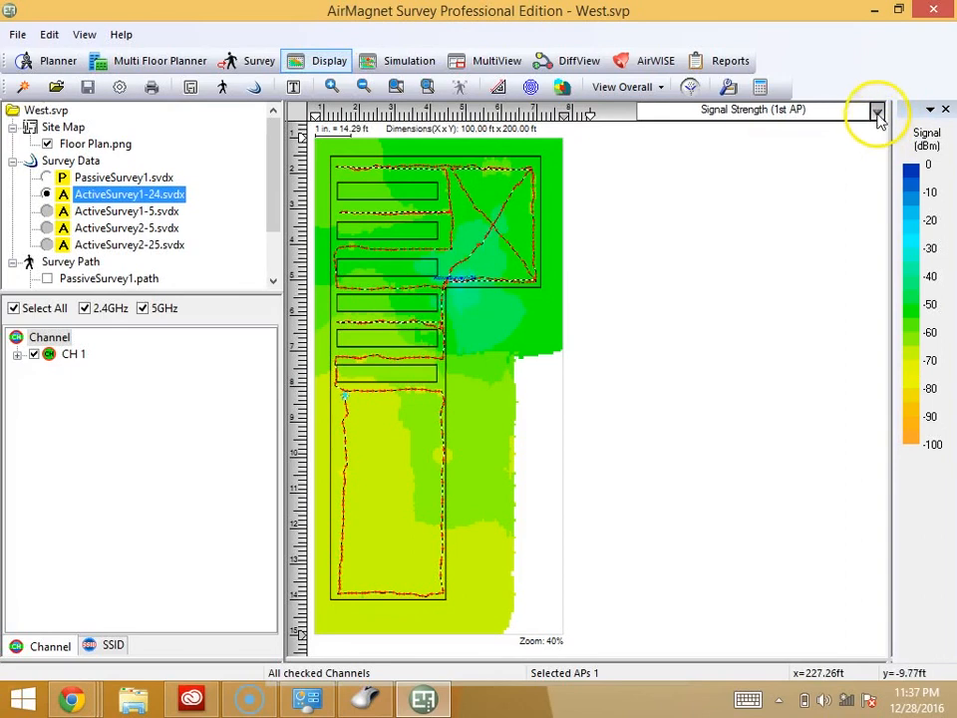
{"action": "left_click", "coordinate": [877, 112]}
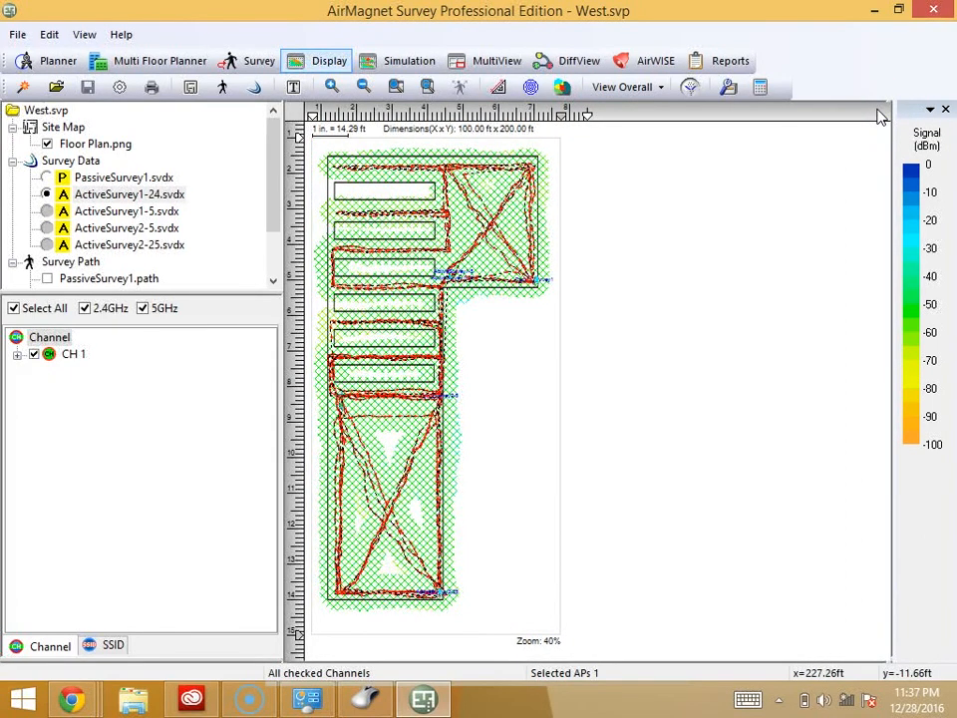
{"action": "left_click", "coordinate": [46, 180]}
{"action": "left_click", "coordinate": [46, 195]}
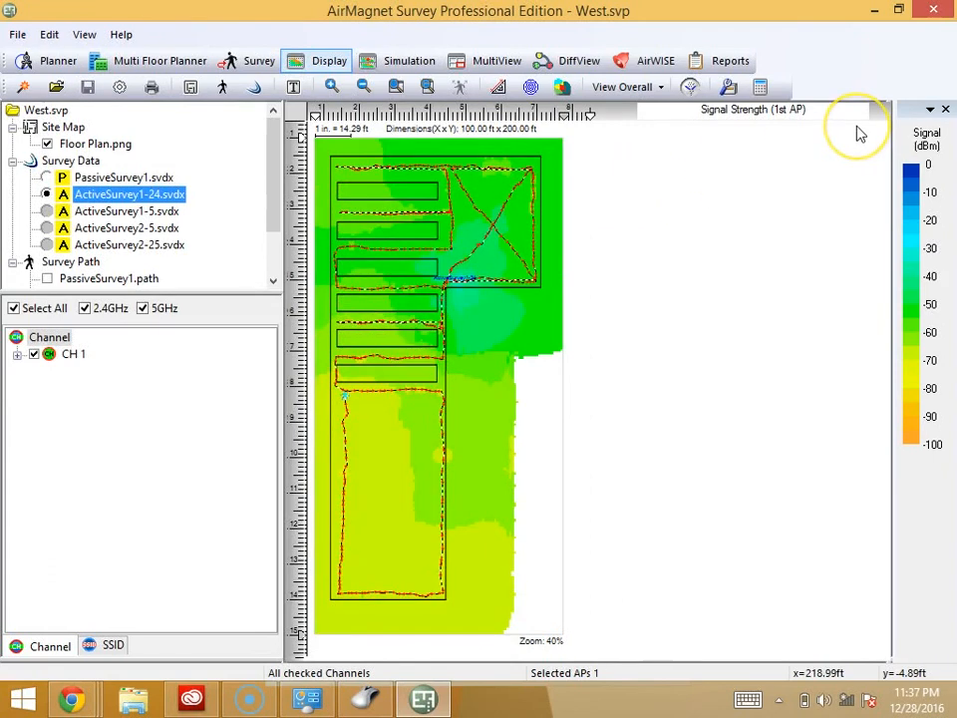
{"action": "left_click", "coordinate": [860, 113]}
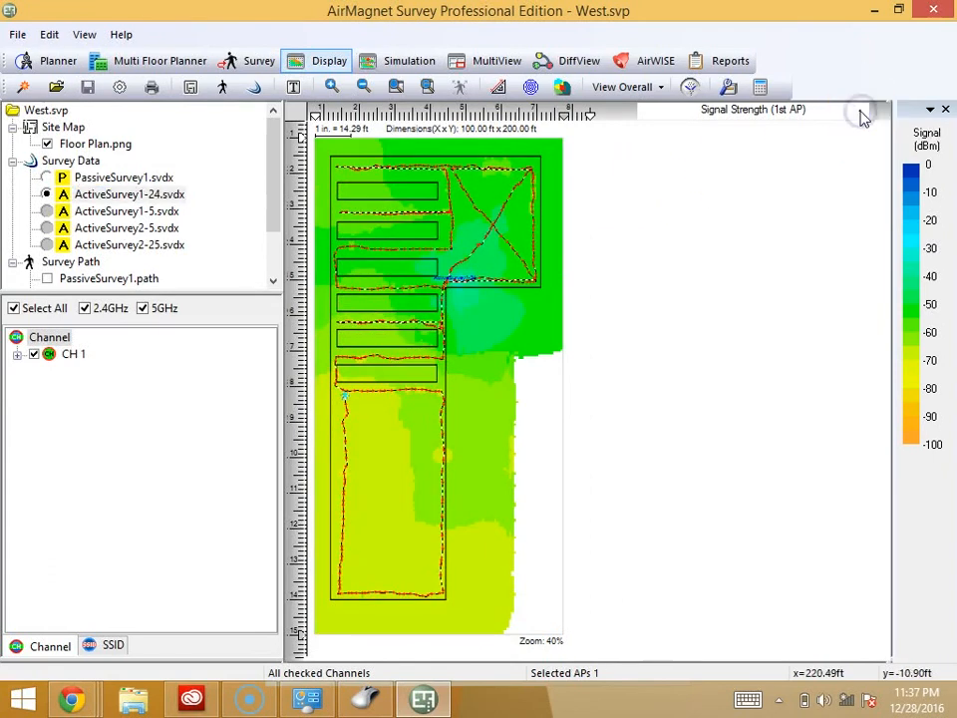
{"action": "left_click", "coordinate": [867, 123]}
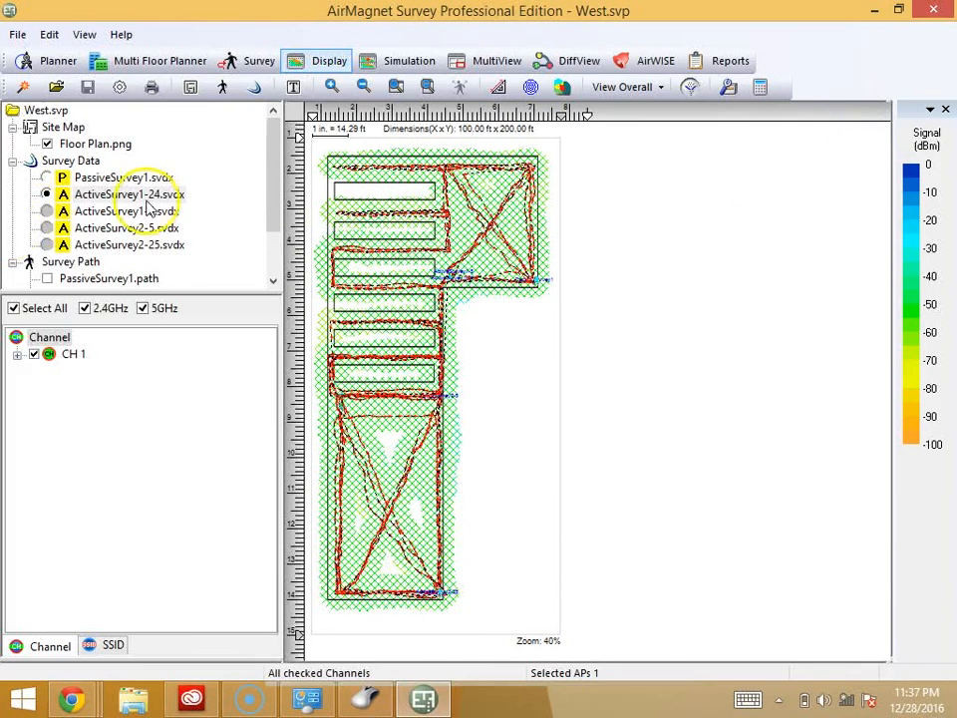
Display the survey data of ActiveSurvey1-5, ActiveSurvey2-5 and ActiveSurvey2-25 in turn to compare their coverage.
{"action": "left_click", "coordinate": [47, 216]}
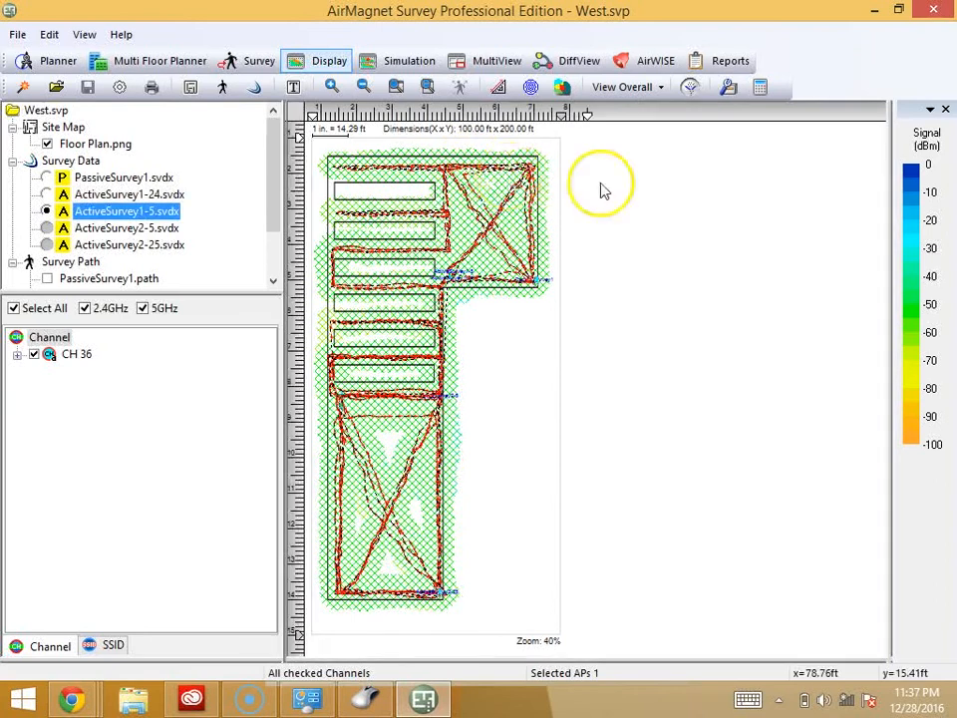
{"action": "left_click", "coordinate": [877, 111]}
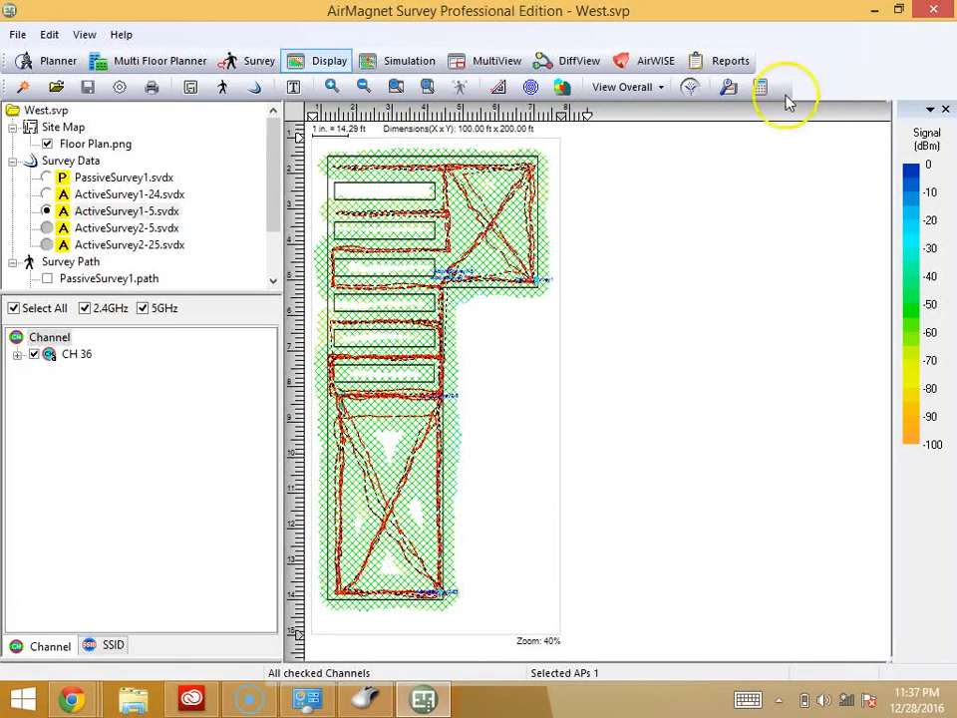
{"action": "left_click", "coordinate": [42, 228]}
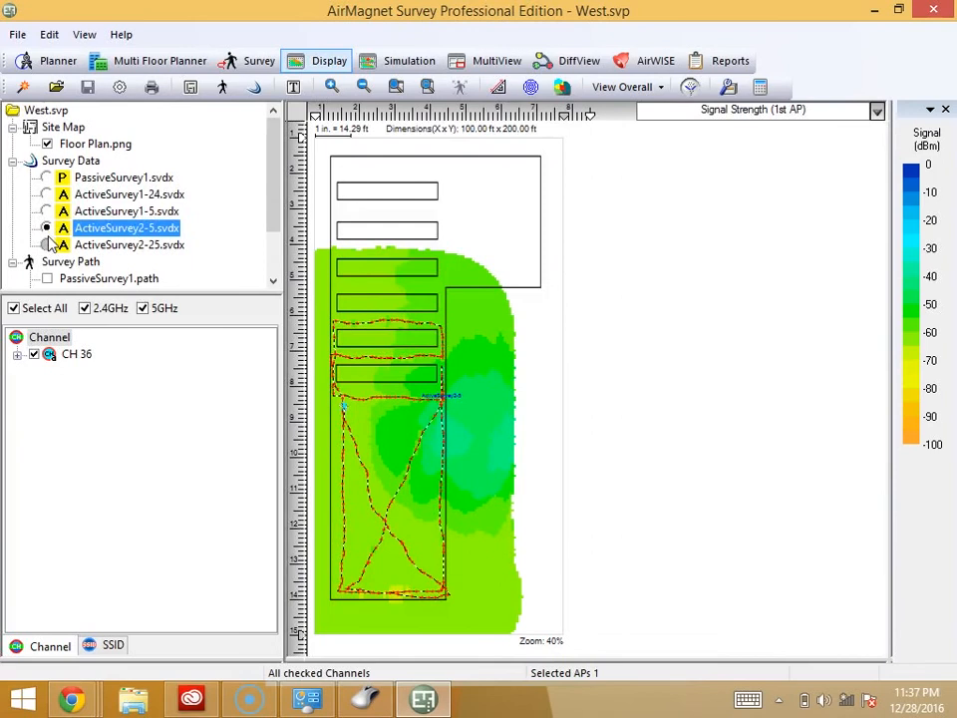
{"action": "left_click", "coordinate": [46, 244]}
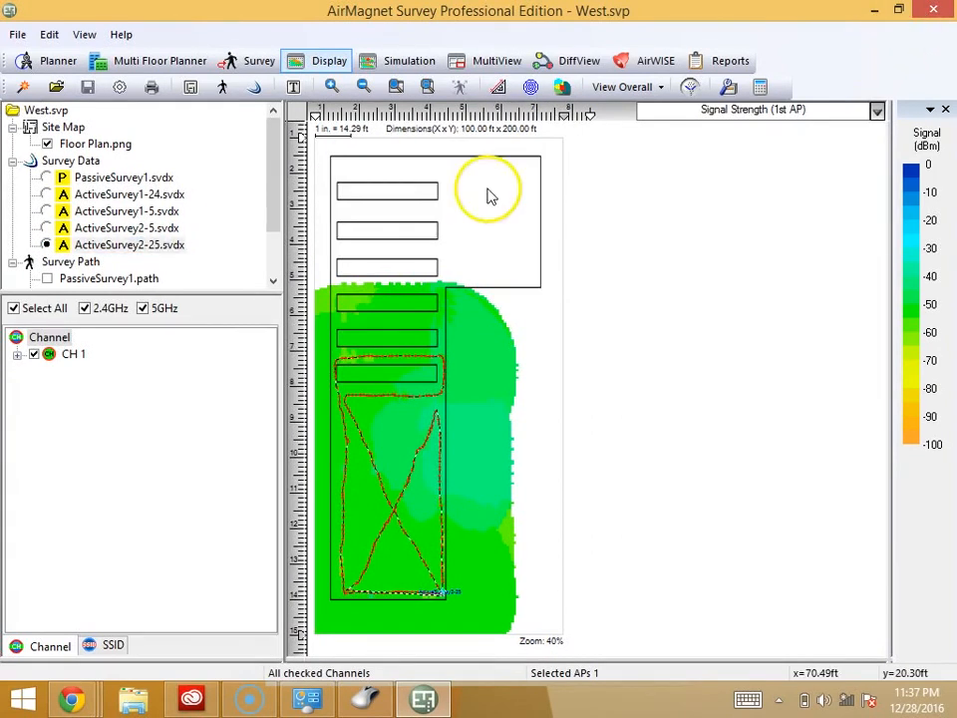
Open the Indoor sample project.
{"action": "left_click", "coordinate": [121, 35]}
{"action": "mouse_move", "coordinate": [181, 107]}
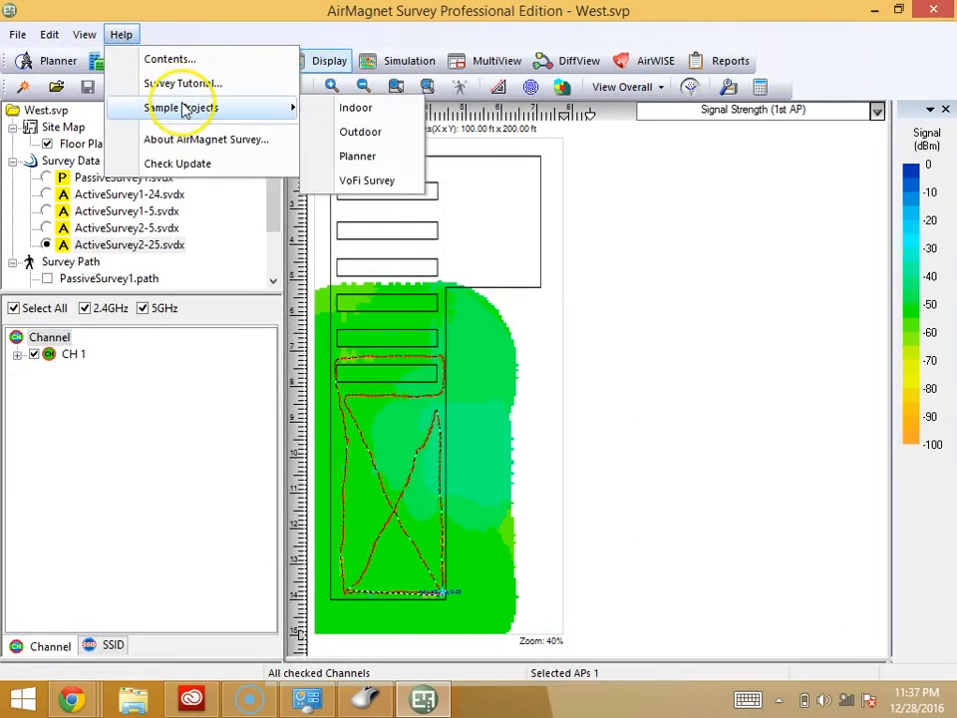
{"action": "left_click", "coordinate": [355, 107]}
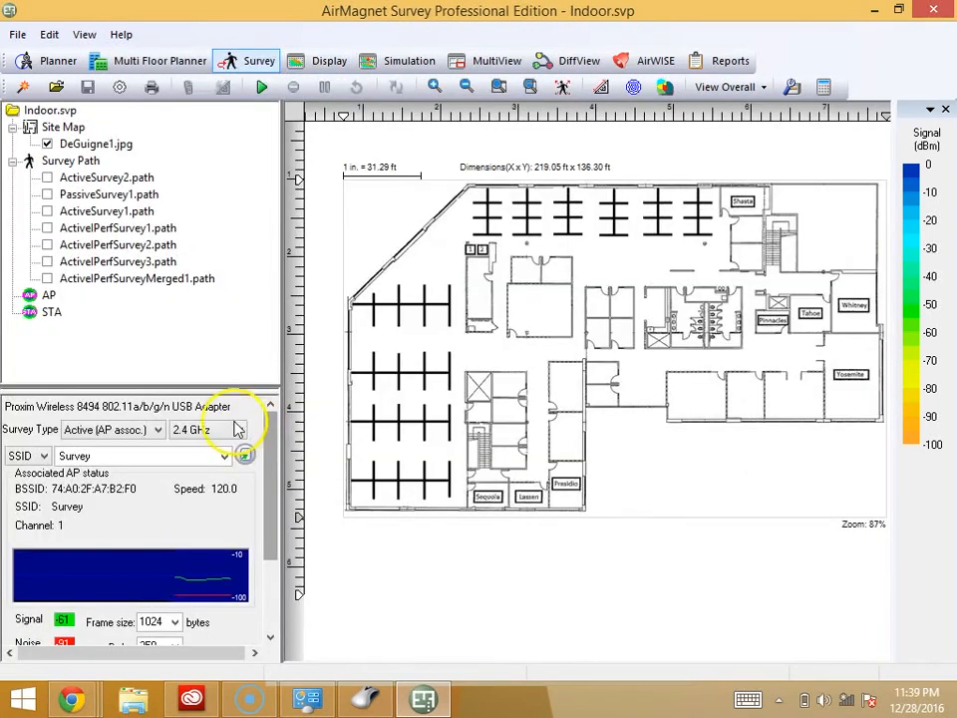
Set the survey type to Active IPERF and review its IPerf server and port settings.
{"action": "left_click", "coordinate": [121, 431]}
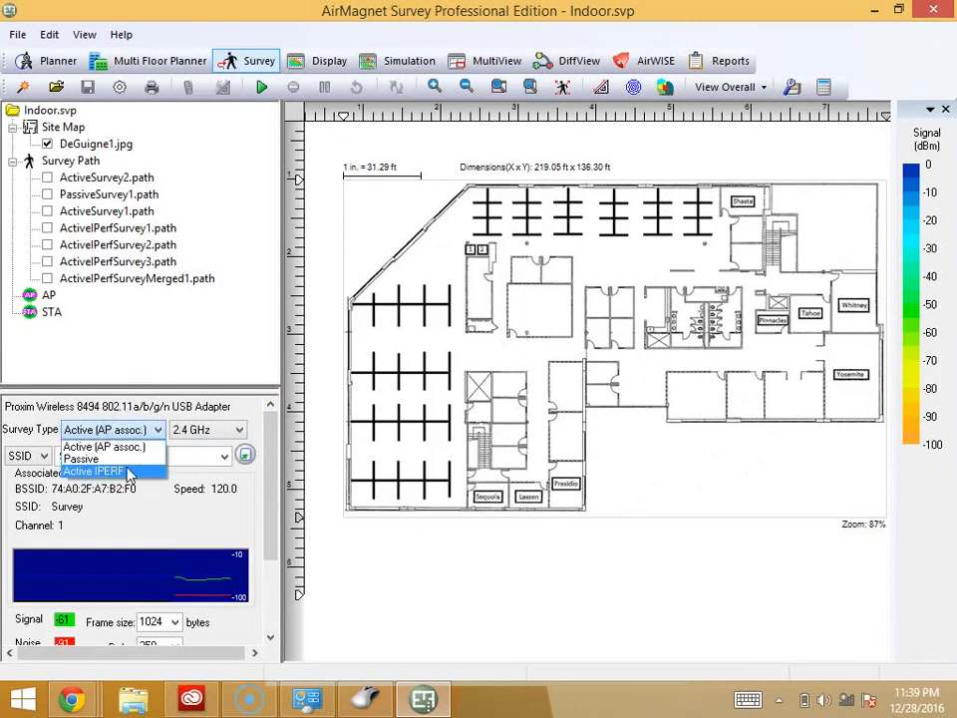
{"action": "left_click", "coordinate": [127, 473]}
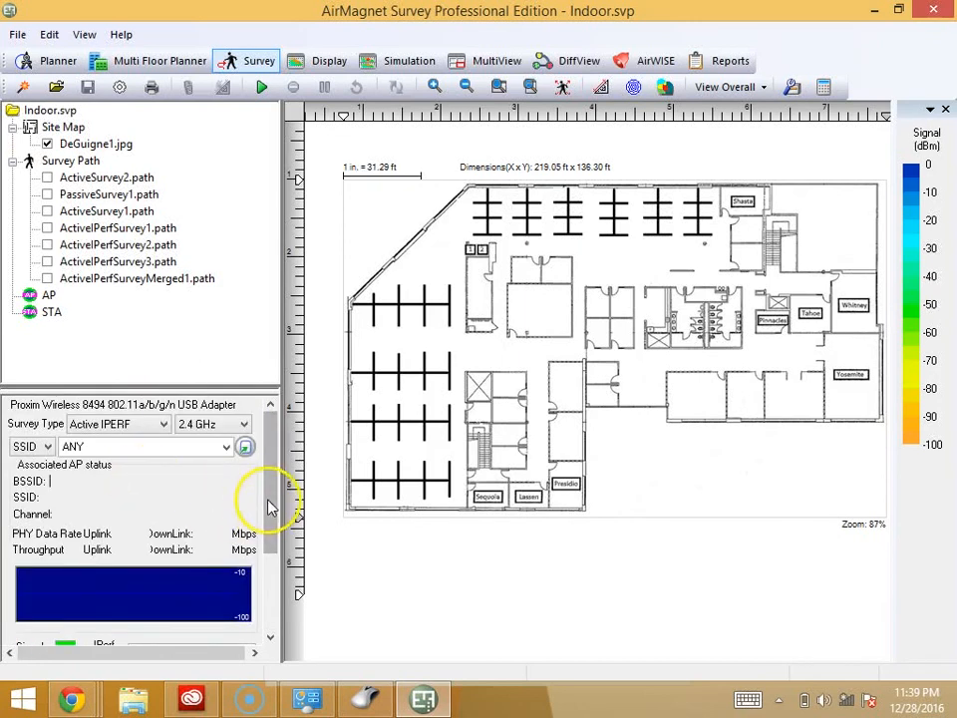
{"action": "left_click_drag", "start_coordinate": [272, 480], "coordinate": [274, 570]}
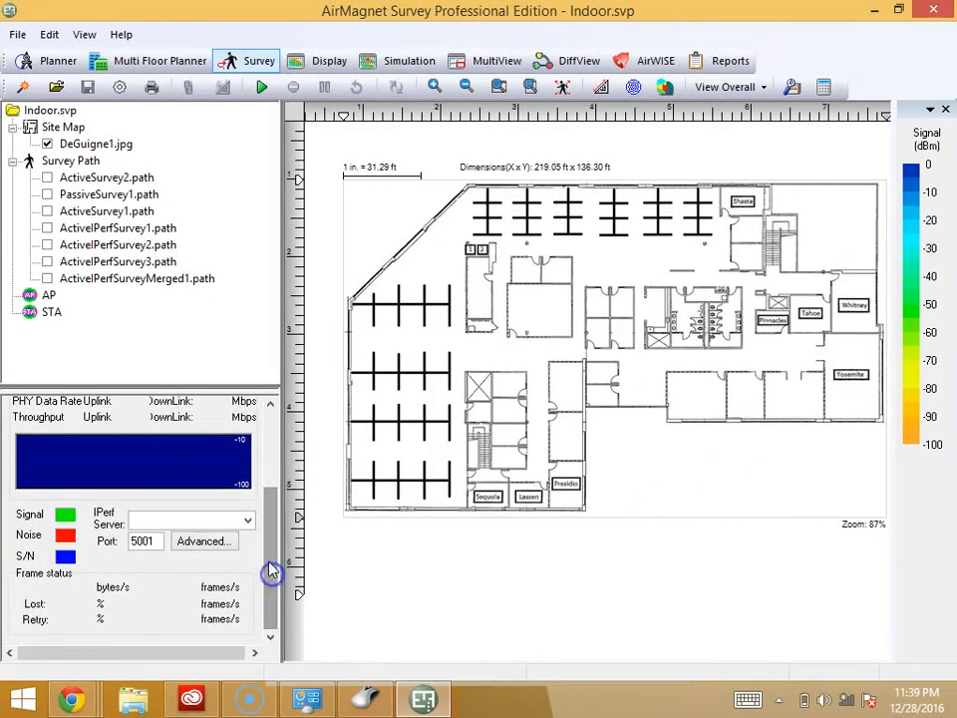
{"action": "left_click", "coordinate": [248, 522]}
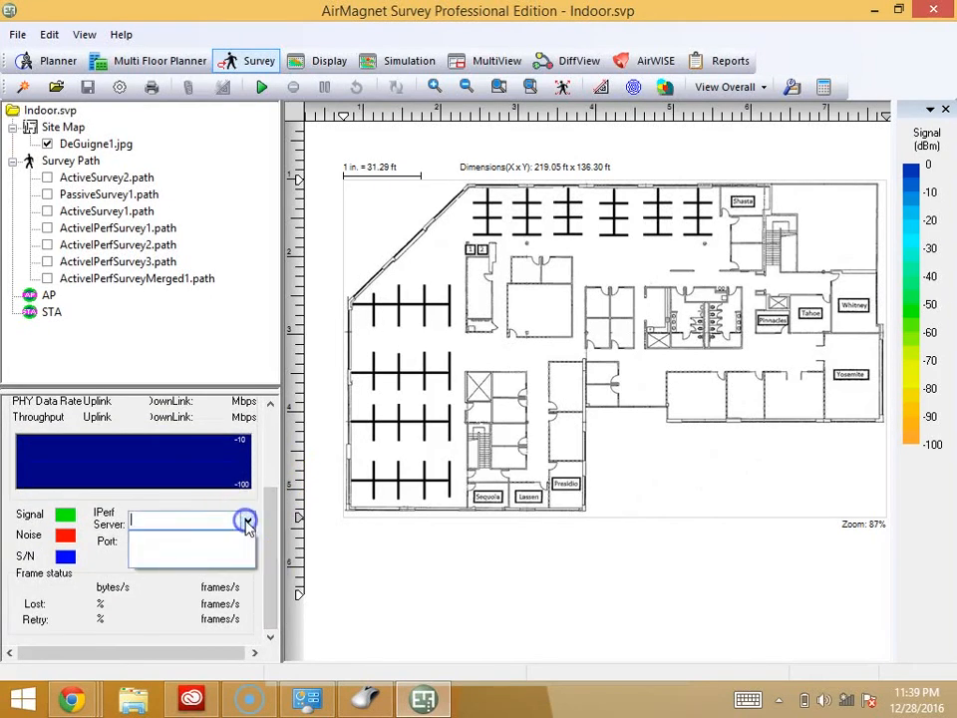
{"action": "left_click", "coordinate": [182, 596]}
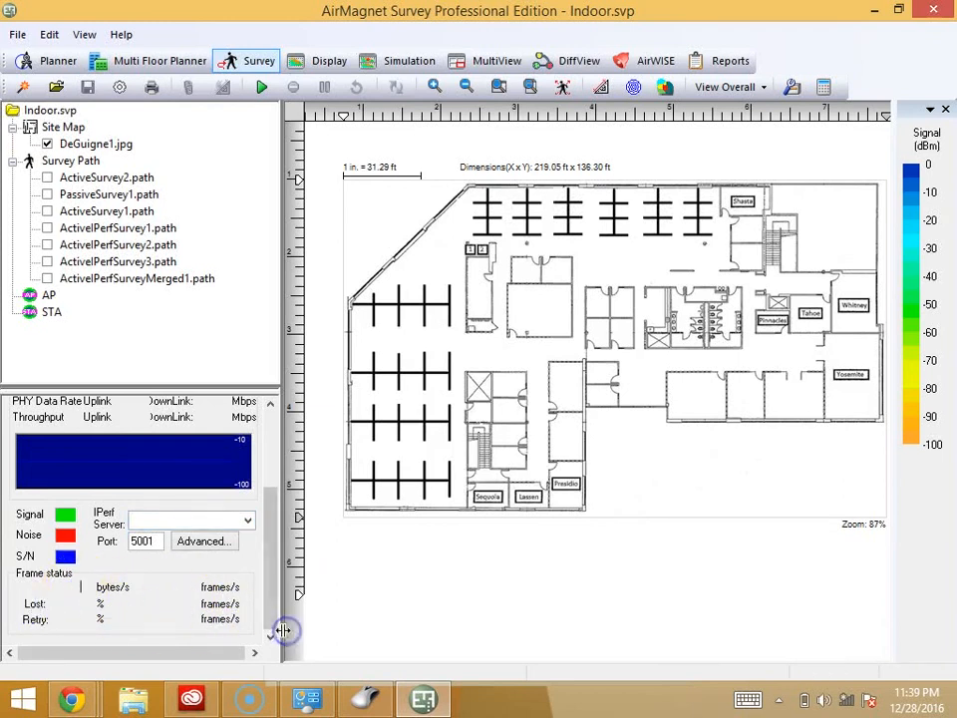
{"action": "left_click_drag", "start_coordinate": [267, 624], "coordinate": [273, 521]}
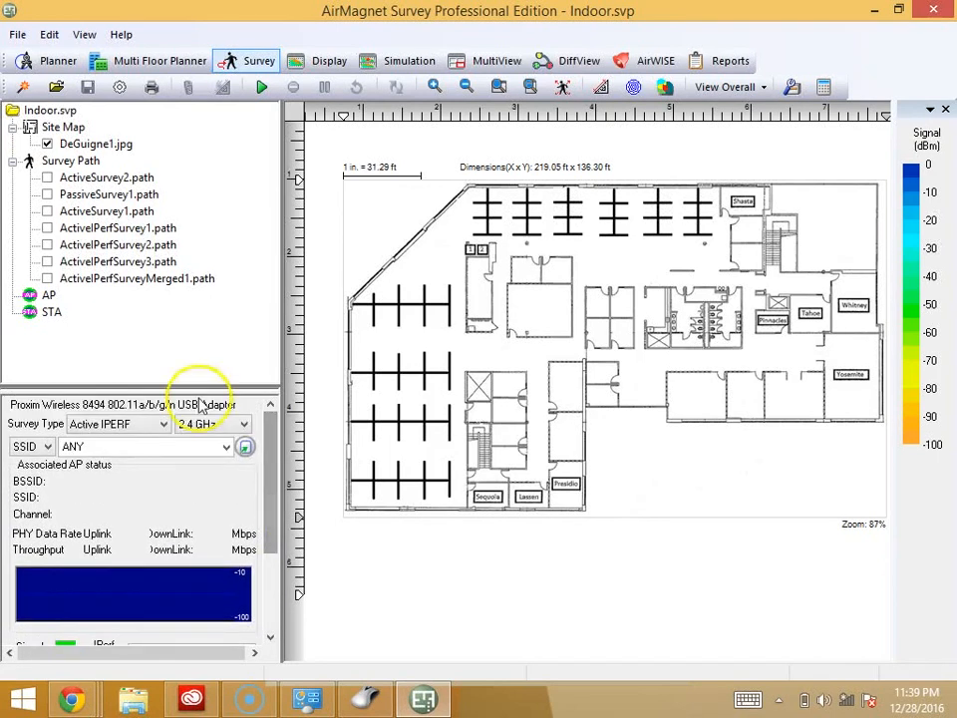
Display the signal strength heat maps of ActiveIPerfSurvey1, ActiveSurvey2 and ActiveSurvey1 in turn, checking the measurements offered for the IPerf survey.
{"action": "left_click", "coordinate": [321, 60]}
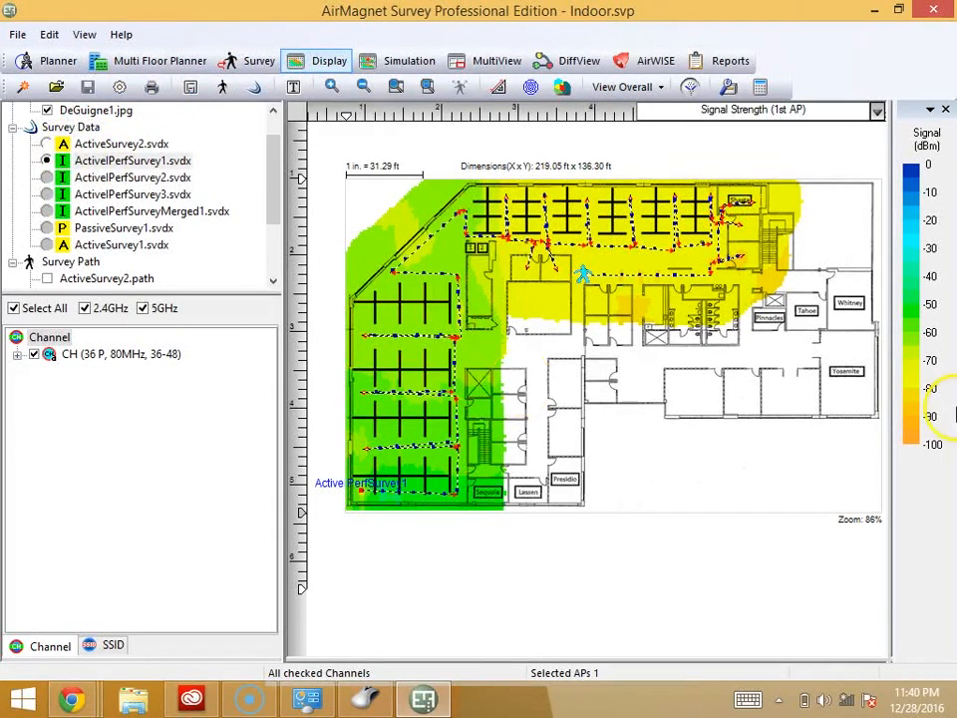
{"action": "left_click", "coordinate": [877, 111]}
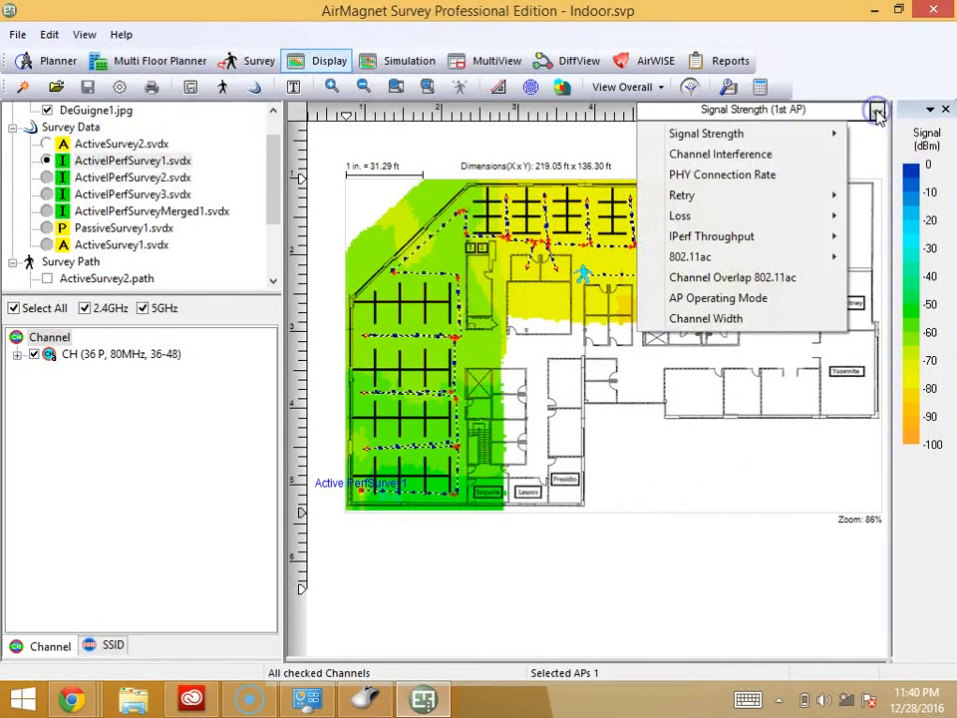
{"action": "mouse_move", "coordinate": [799, 137]}
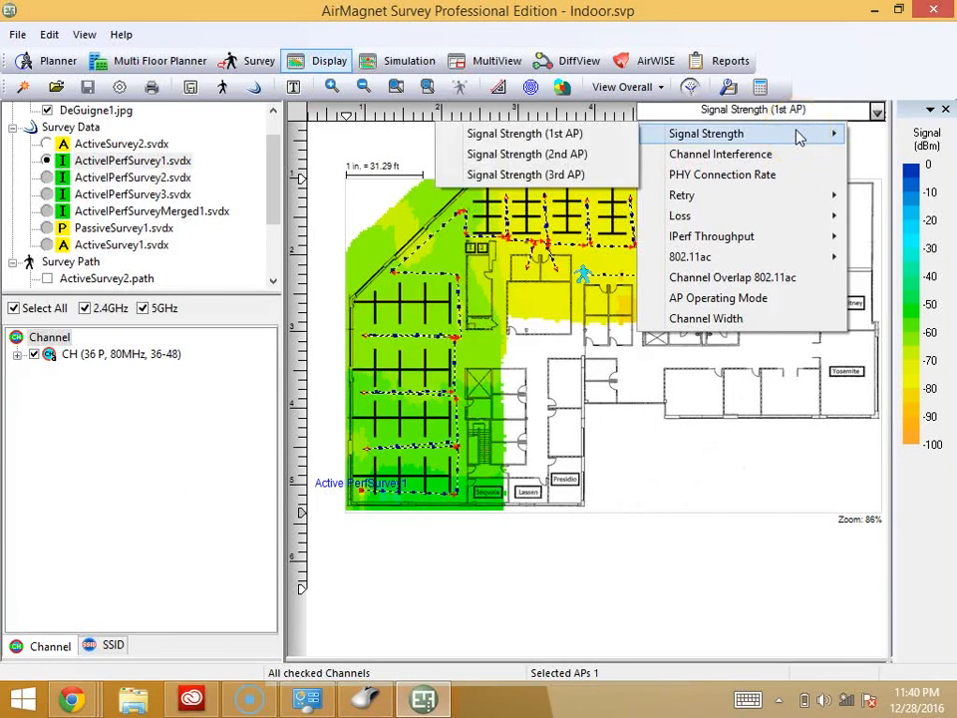
{"action": "left_click", "coordinate": [46, 144]}
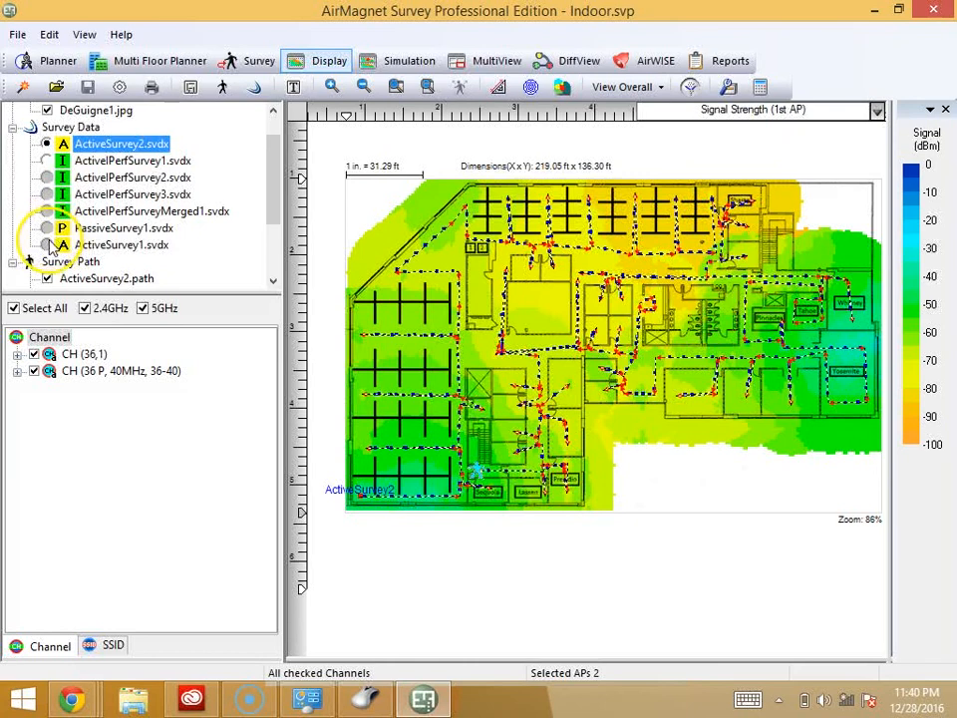
{"action": "left_click", "coordinate": [46, 246]}
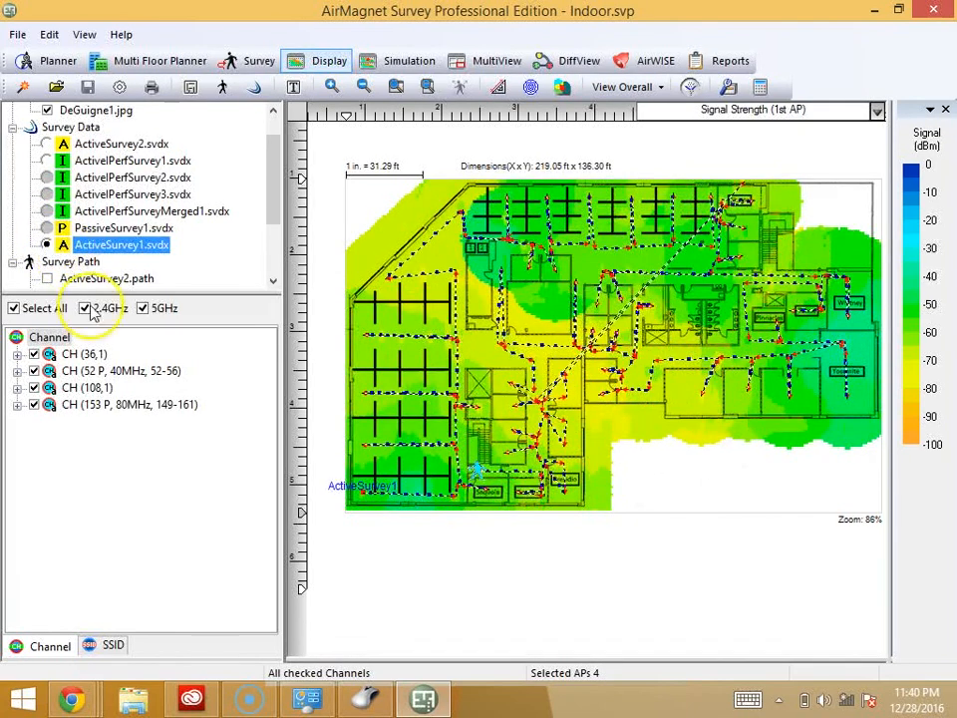
Group ActiveSurvey1 by SSID and show its Signal/Noise Ratio (SNR) heat map.
{"action": "left_click", "coordinate": [111, 644]}
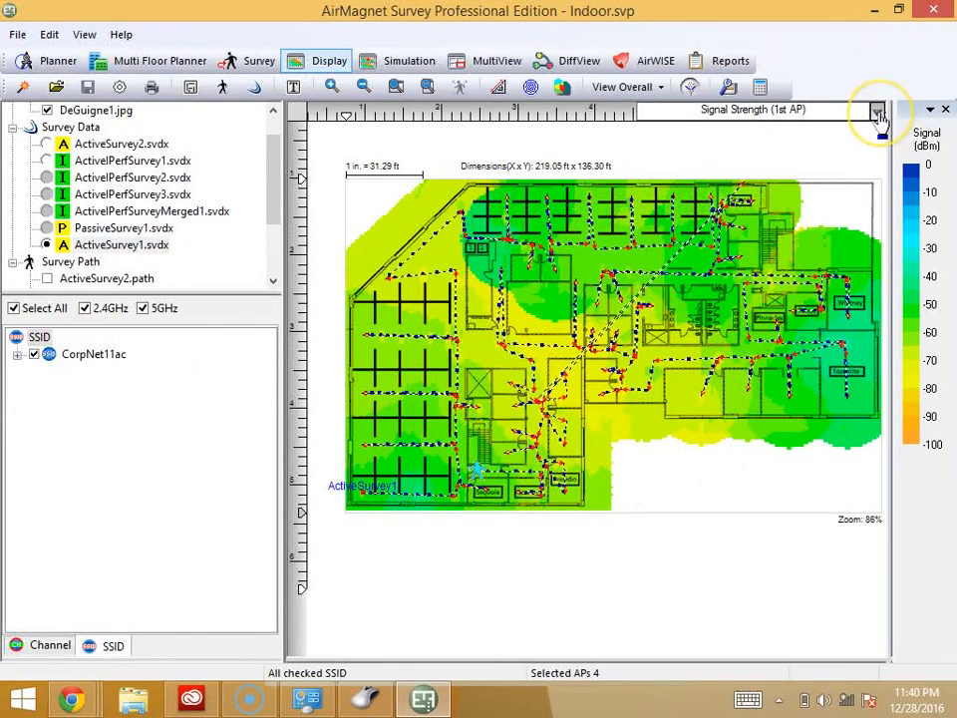
{"action": "mouse_move", "coordinate": [914, 444]}
{"action": "left_mouse_down"}
{"action": "mouse_move", "coordinate": [916, 352]}
{"action": "mouse_move", "coordinate": [915, 454]}
{"action": "left_mouse_up"}
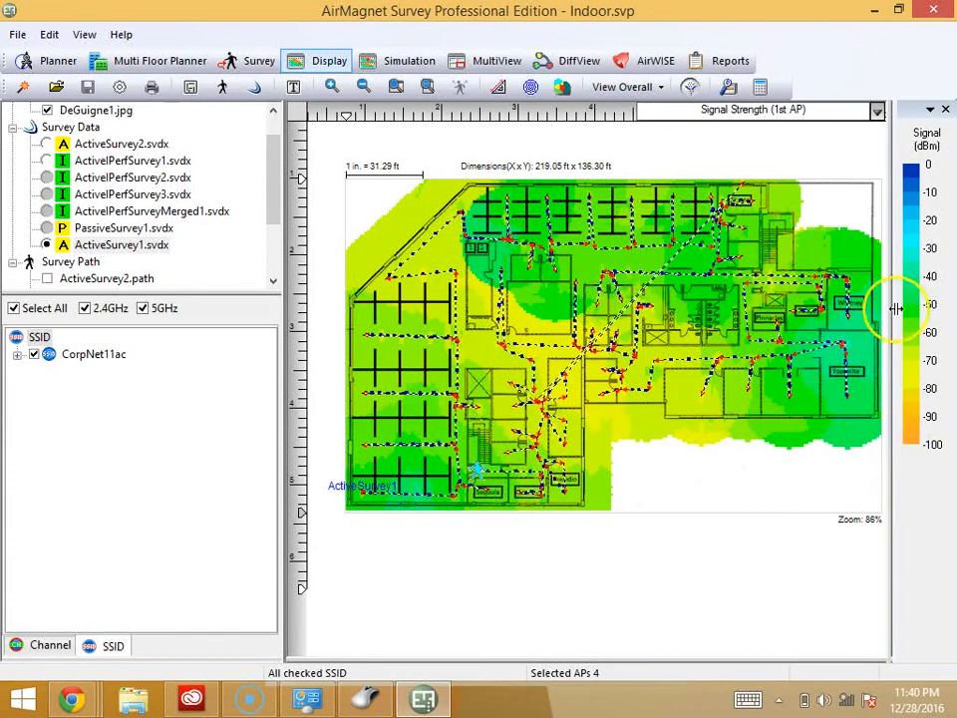
{"action": "left_click", "coordinate": [875, 111]}
{"action": "left_click", "coordinate": [789, 176]}
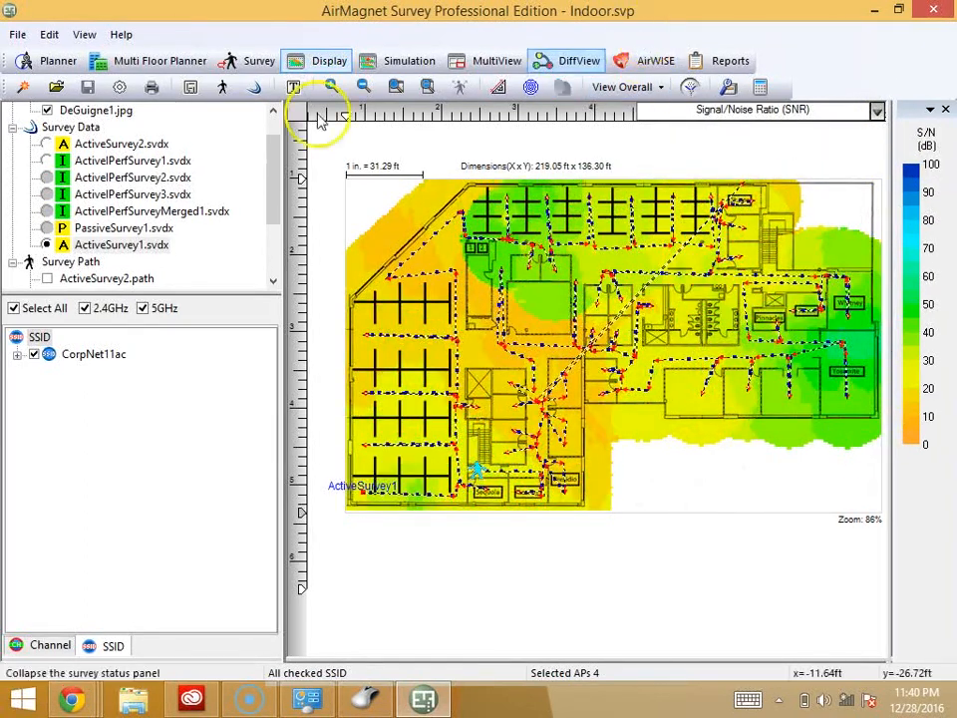
Load PassiveSurvey1 of the Indoor project, show Signal Strength (1st AP), and group its access points by SSID.
{"action": "left_click", "coordinate": [55, 229]}
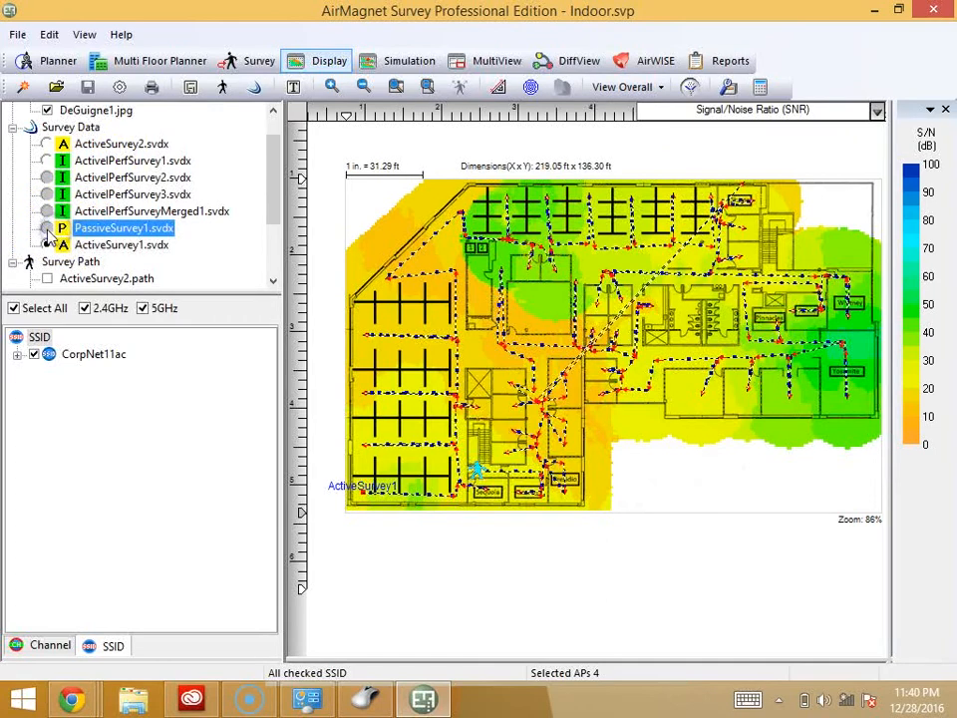
{"action": "left_click", "coordinate": [47, 229]}
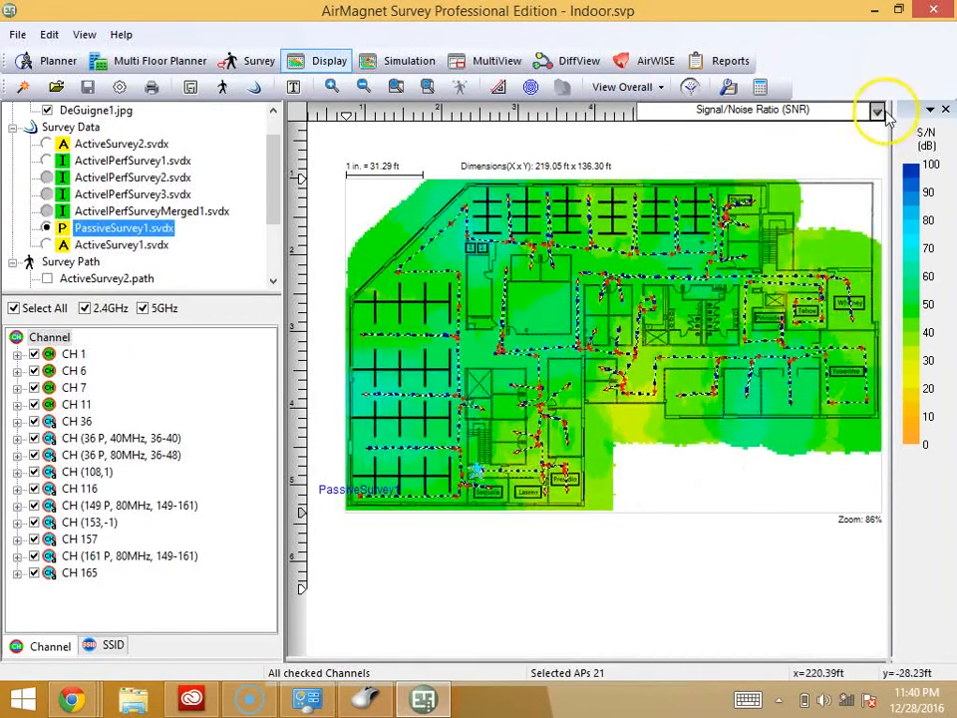
{"action": "left_click", "coordinate": [876, 109]}
{"action": "mouse_move", "coordinate": [839, 145]}
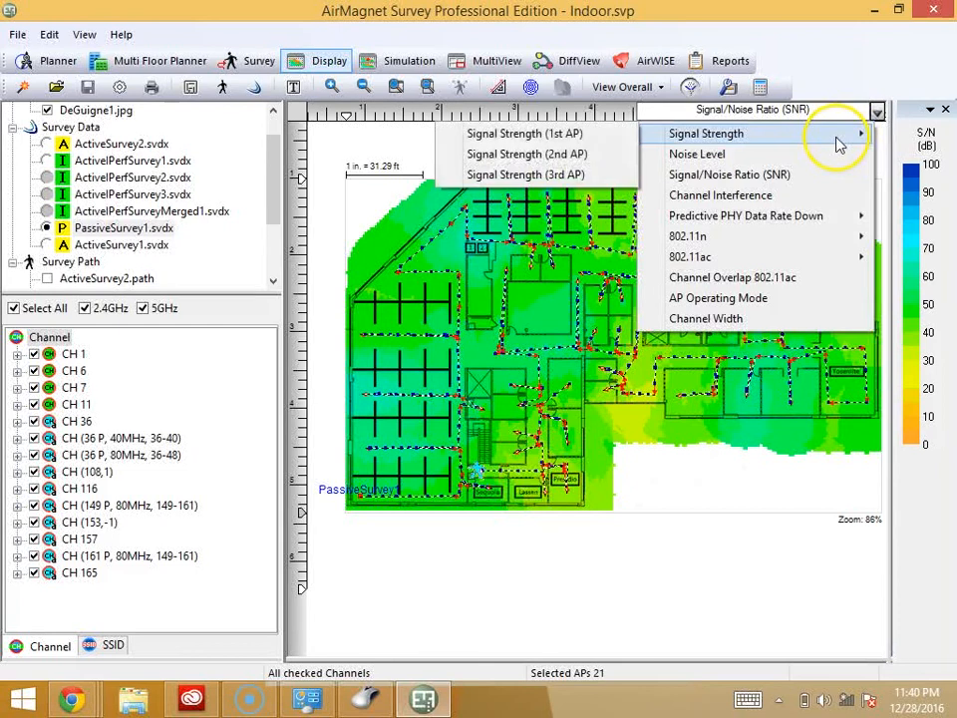
{"action": "left_click", "coordinate": [520, 133]}
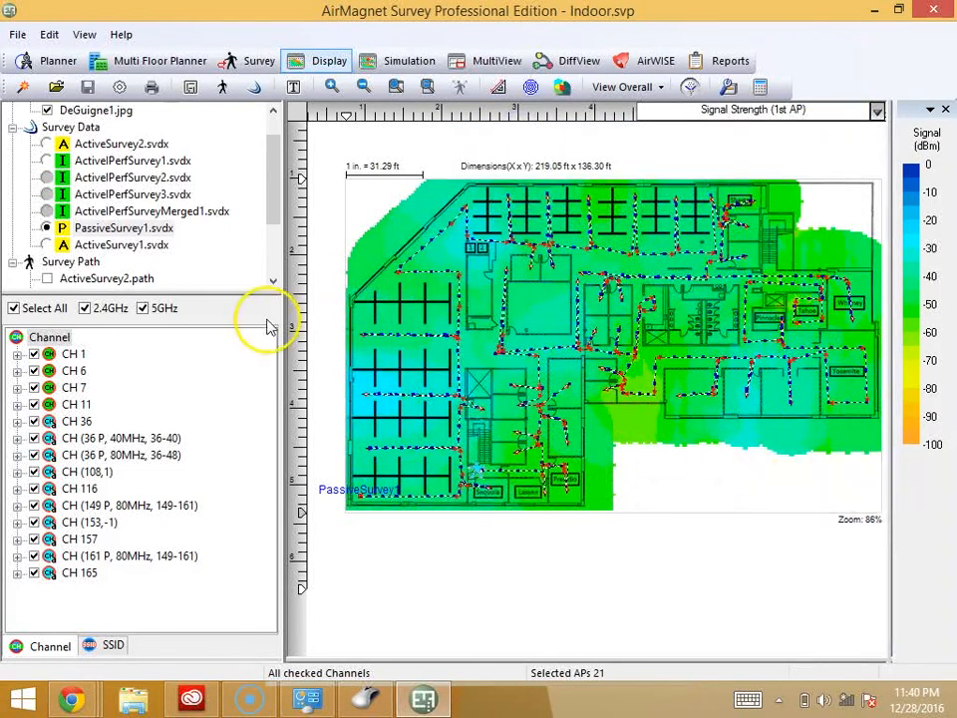
{"action": "left_click", "coordinate": [116, 642]}
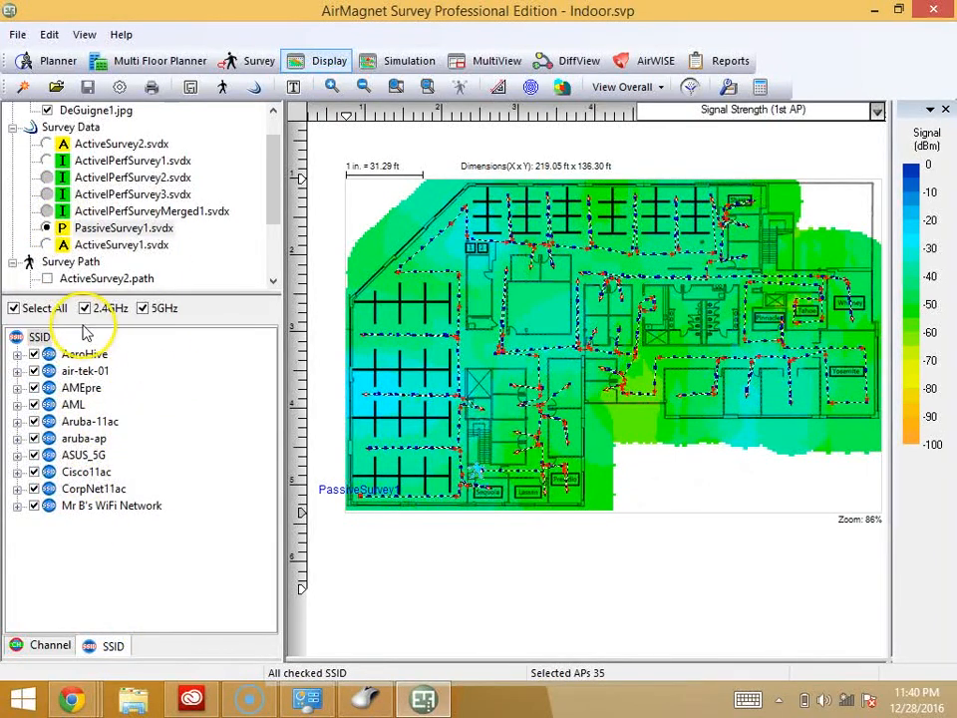
Show the PHY Connection Rate of ActiveIPerfSurveyMerged1, isolate areas above about 263 Mbps with the legend filter, and restore the range.
{"action": "left_click", "coordinate": [45, 211]}
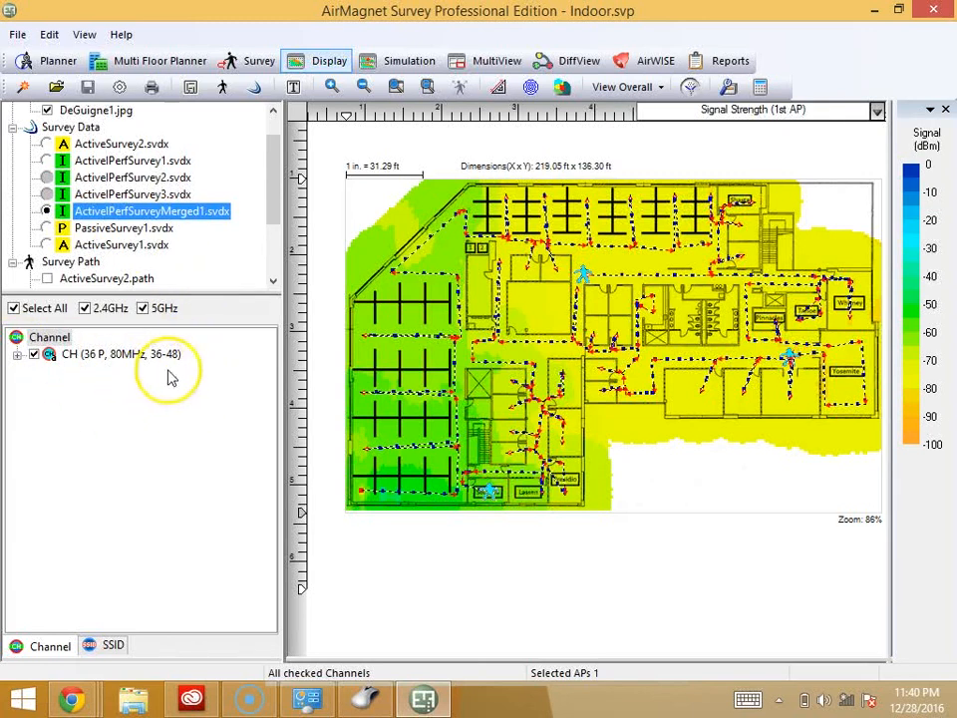
{"action": "left_click", "coordinate": [876, 110]}
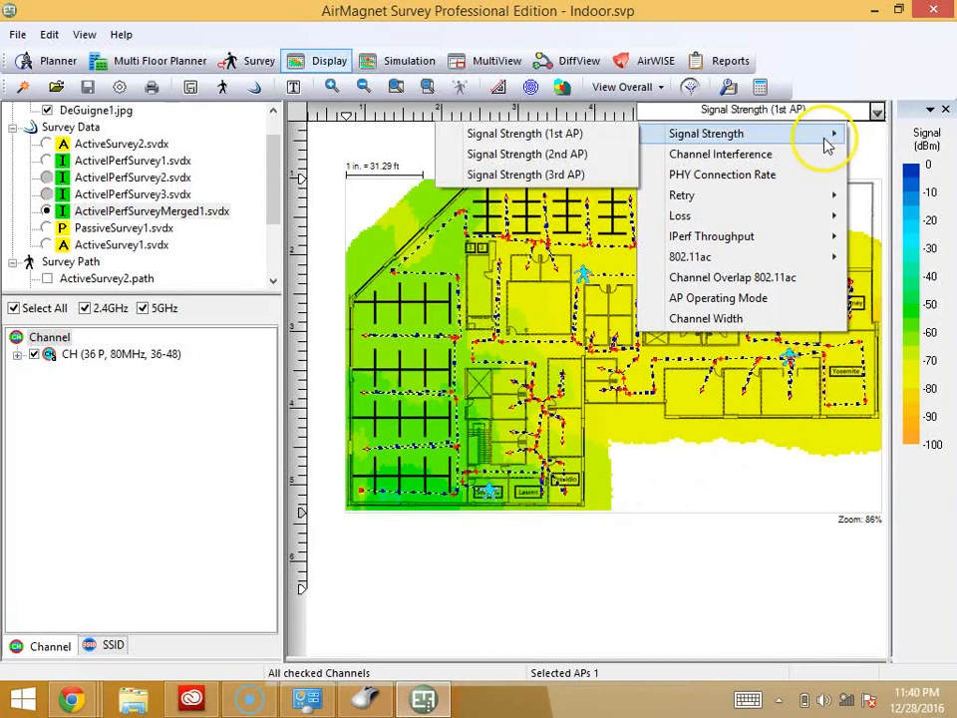
{"action": "left_click", "coordinate": [783, 176]}
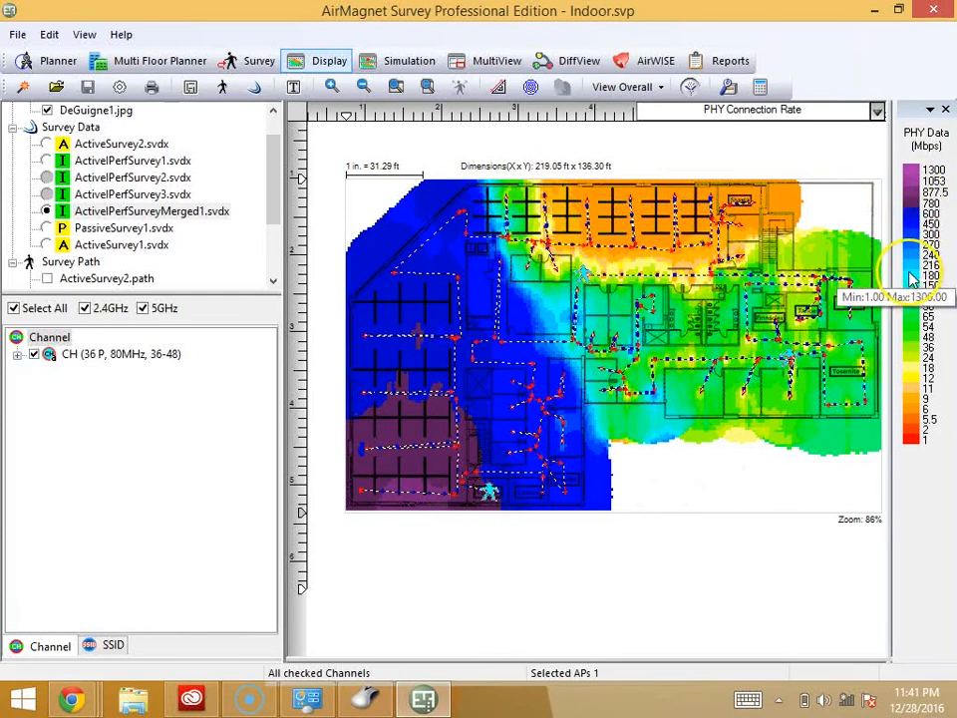
{"action": "left_click_drag", "start_coordinate": [918, 446], "coordinate": [913, 255]}
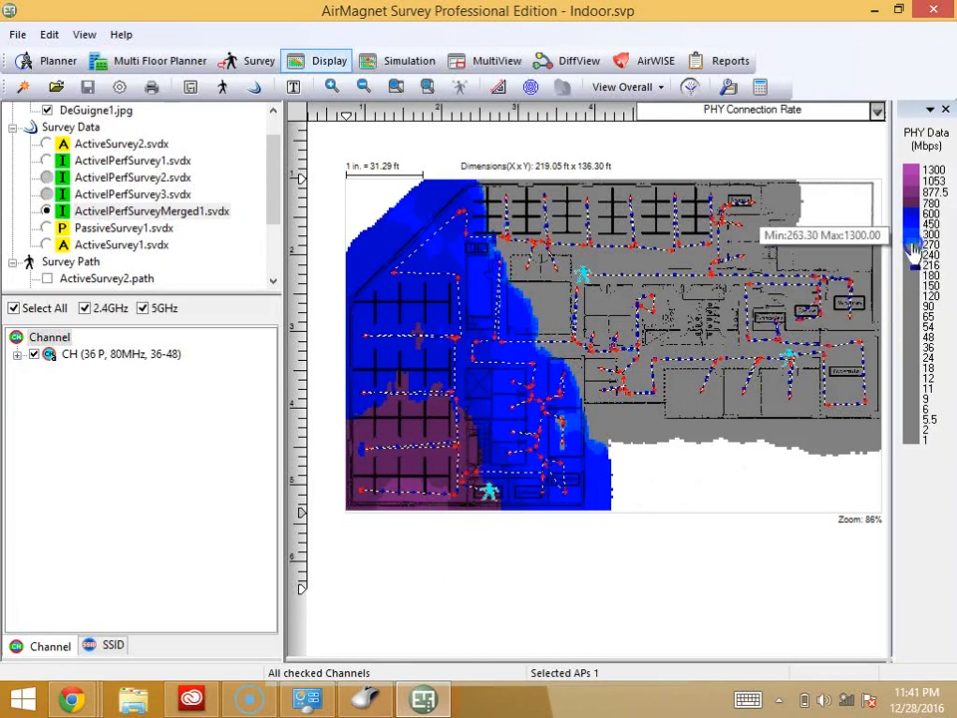
{"action": "left_click_drag", "start_coordinate": [909, 203], "coordinate": [914, 412]}
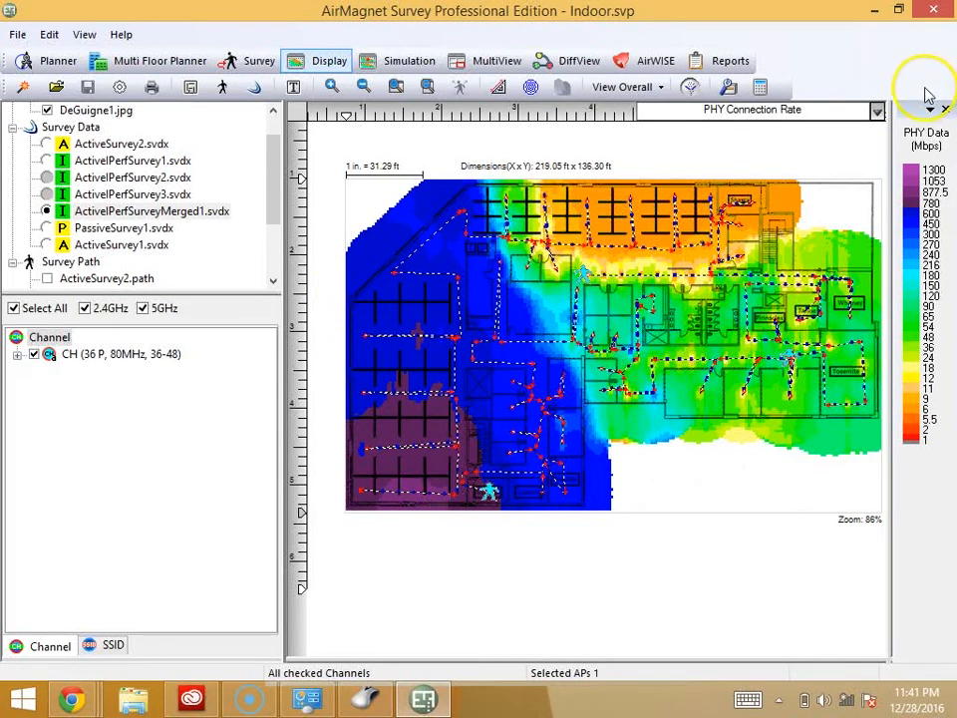
Show the Packet Retry Rate (1st AP), restrict the legend to the lowest retry rates, and restore the range up to 100%.
{"action": "left_click", "coordinate": [877, 111]}
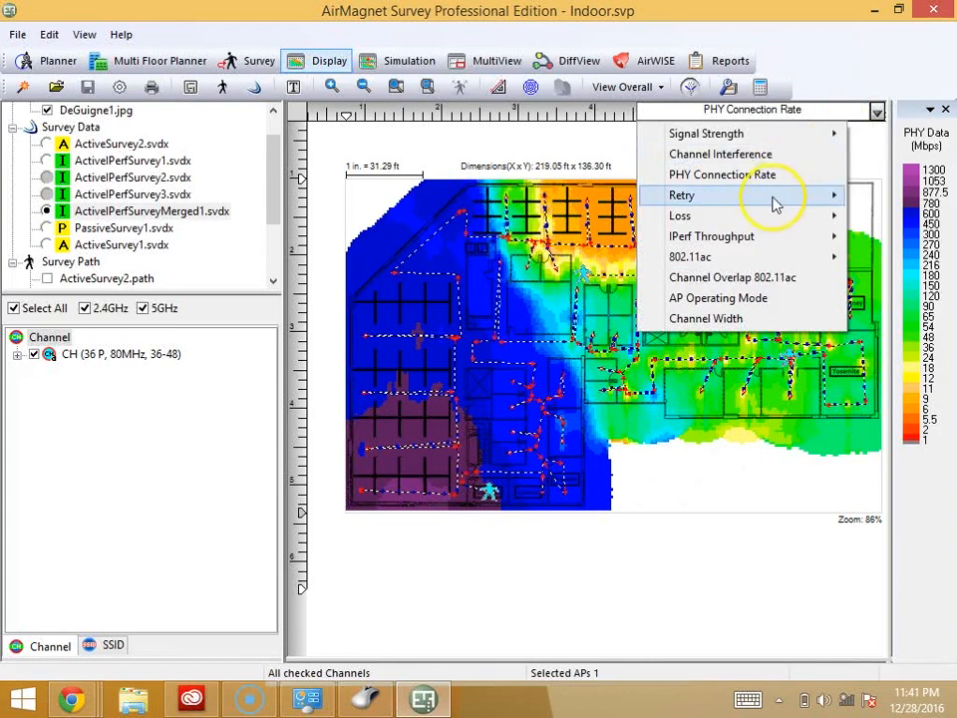
{"action": "mouse_move", "coordinate": [776, 203]}
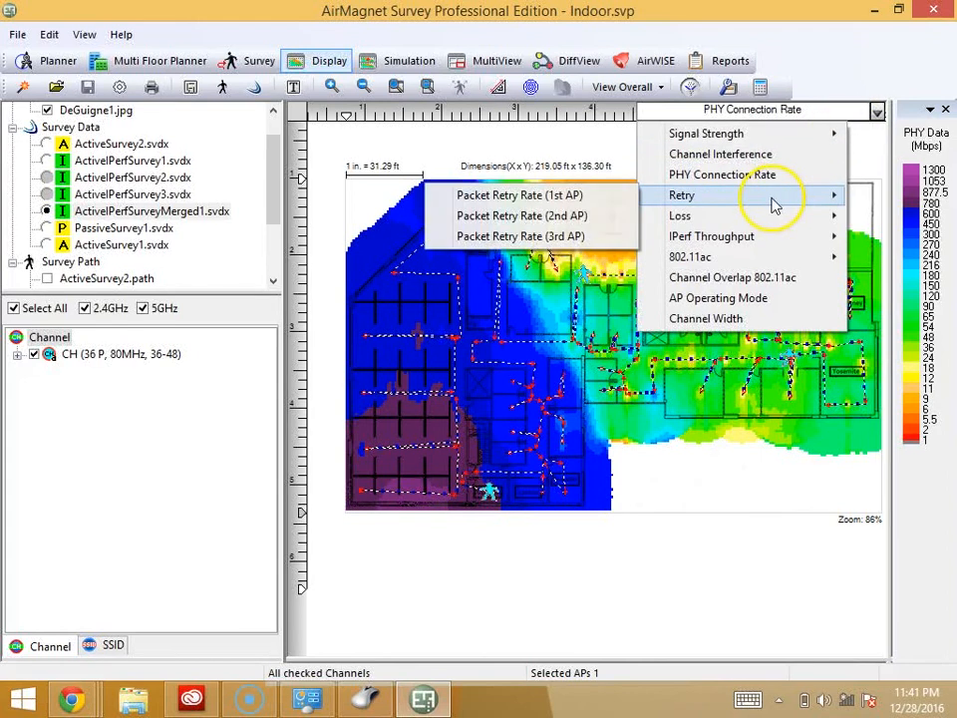
{"action": "left_click", "coordinate": [568, 198]}
{"action": "left_click_drag", "start_coordinate": [925, 155], "coordinate": [907, 139]}
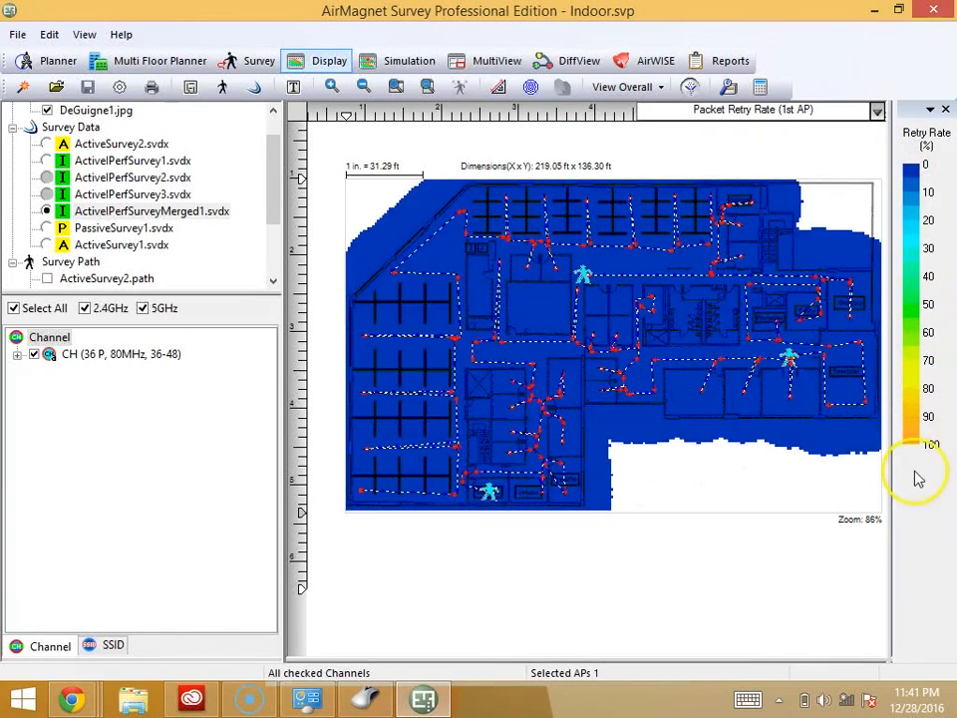
{"action": "left_click_drag", "start_coordinate": [914, 452], "coordinate": [921, 137]}
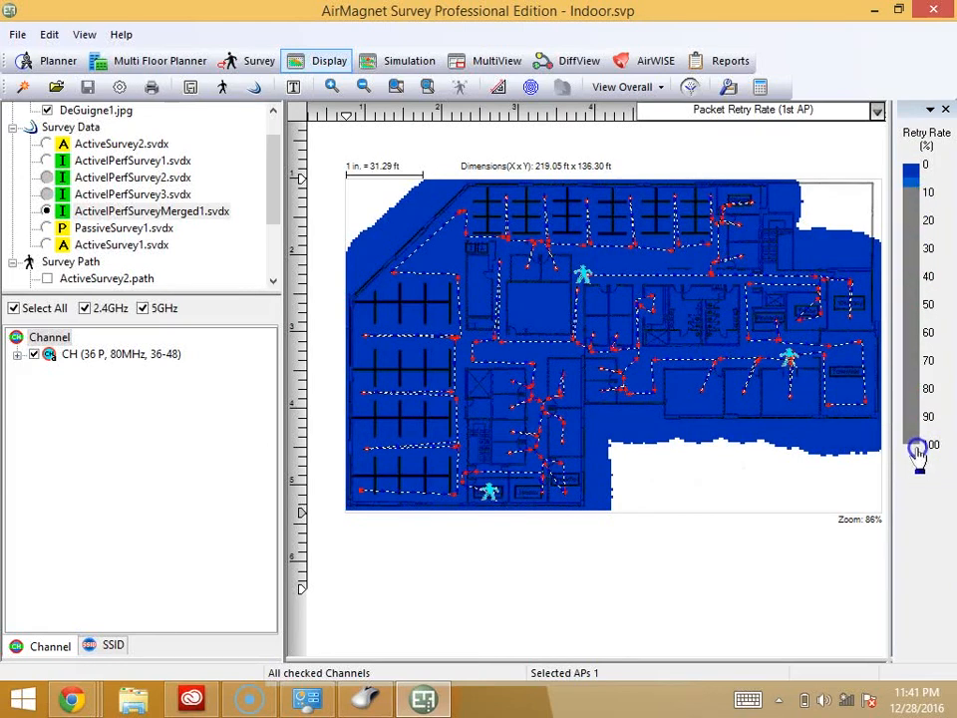
{"action": "left_click_drag", "start_coordinate": [917, 451], "coordinate": [915, 444]}
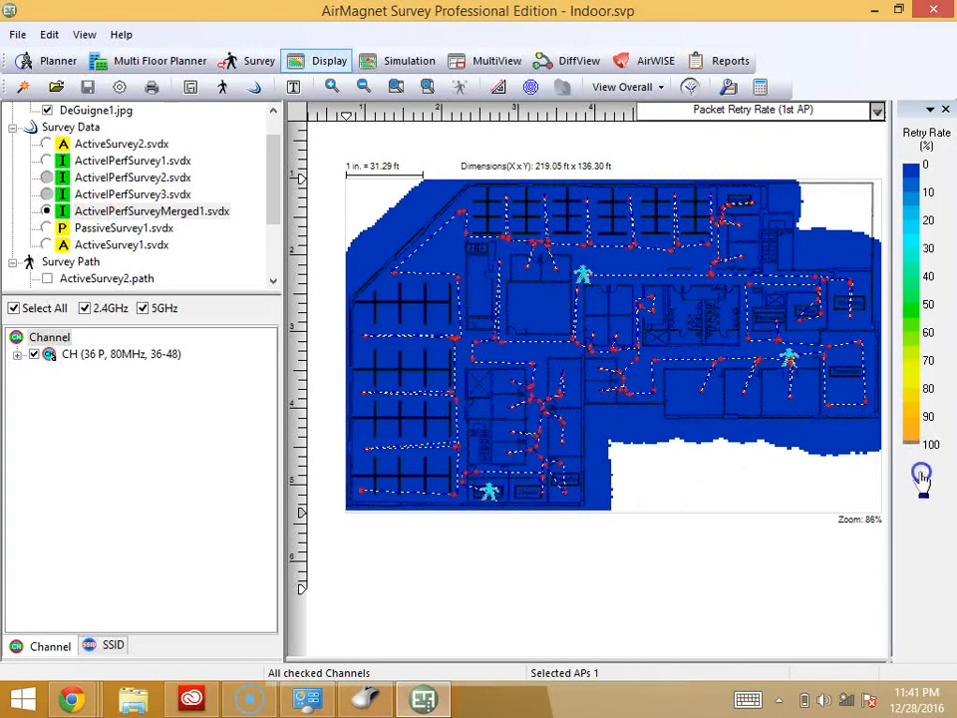
Show the Packet Loss Rate (1st AP) heat map of ActiveIPerfSurveyMerged1.
{"action": "left_click", "coordinate": [876, 110]}
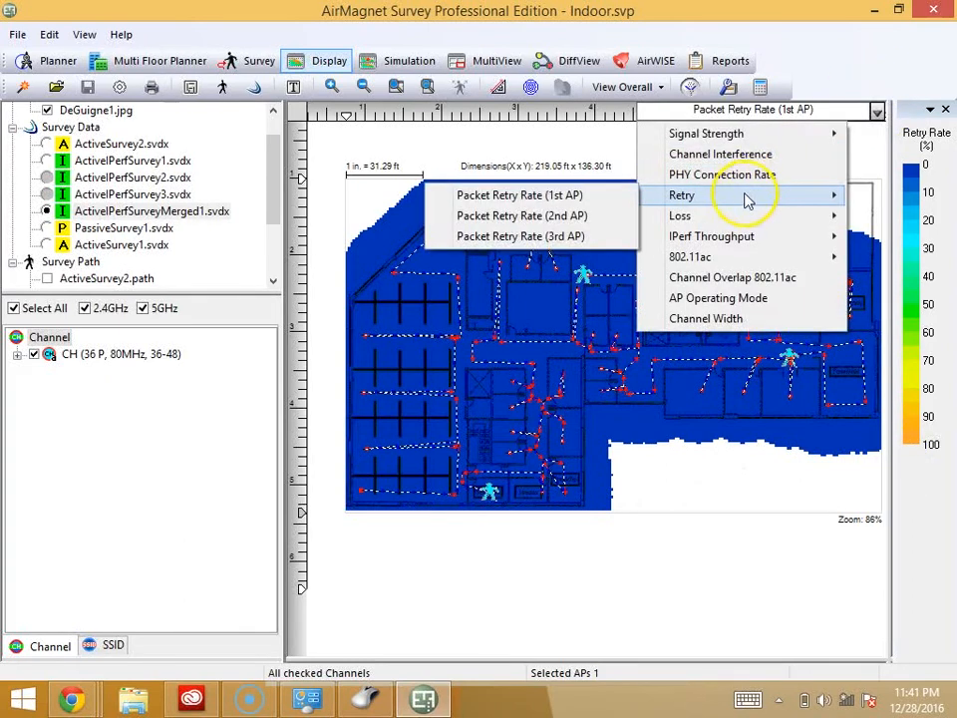
{"action": "mouse_move", "coordinate": [732, 215]}
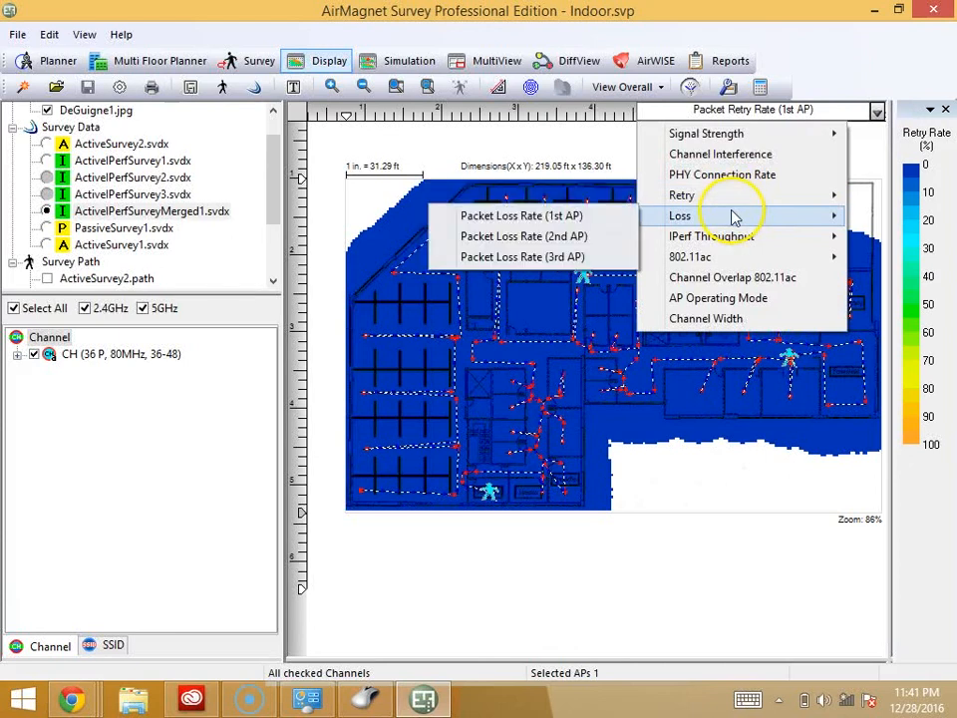
{"action": "left_click", "coordinate": [604, 215]}
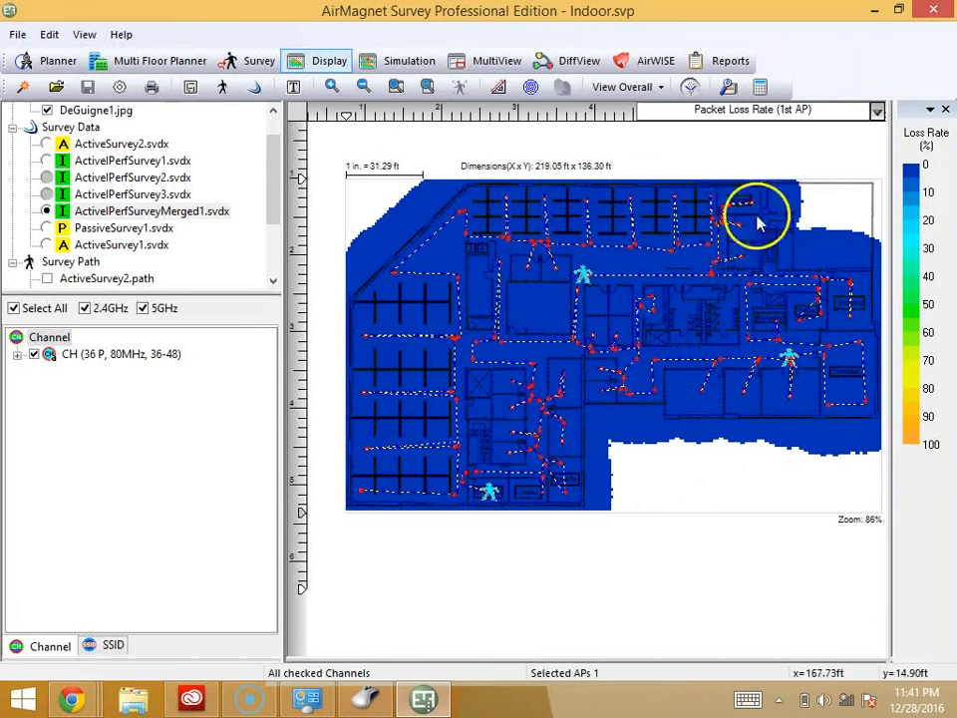
View the IPerf Throughput Up and IPerf Throughput Down maps of the merged survey, and return to PHY Connection Rate.
{"action": "left_click", "coordinate": [877, 112]}
{"action": "mouse_move", "coordinate": [719, 244]}
{"action": "left_click", "coordinate": [609, 241]}
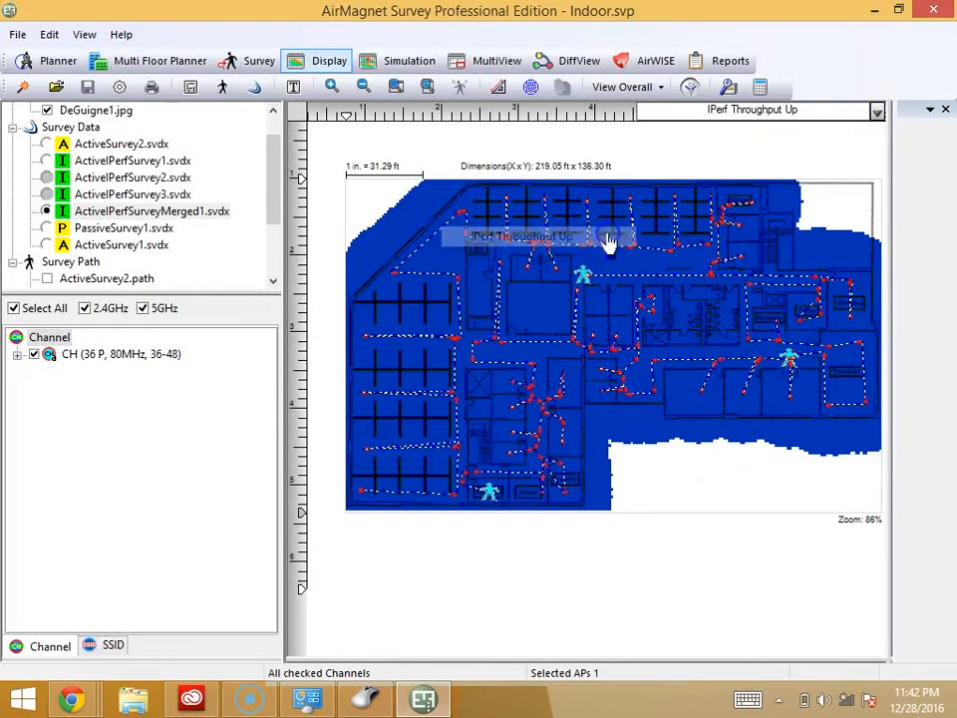
{"action": "key", "text": "Down"}
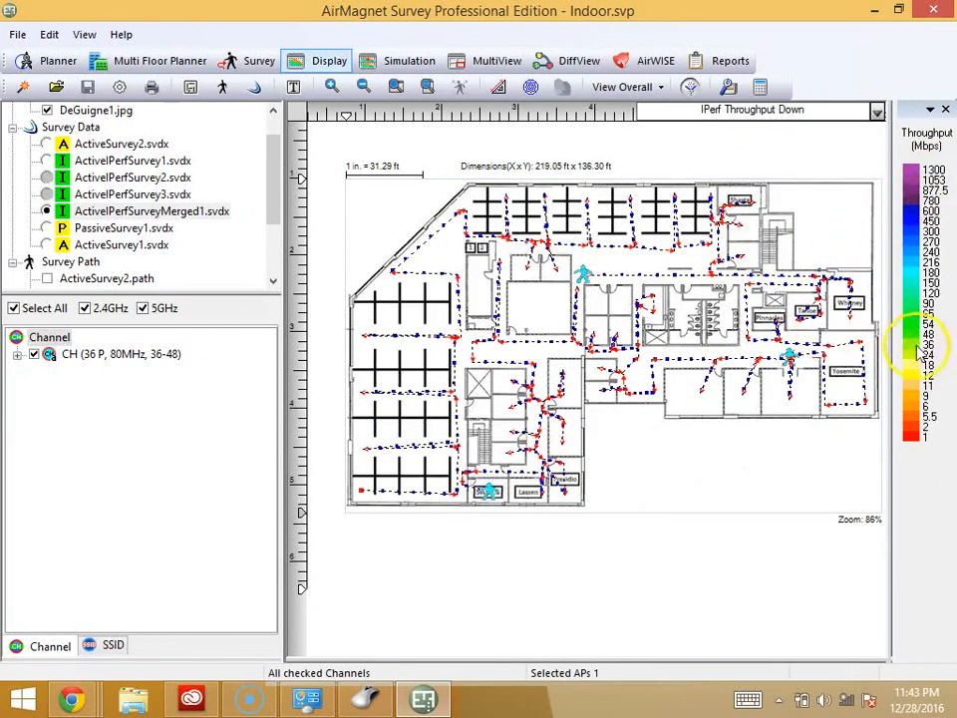
{"action": "left_click", "coordinate": [877, 109]}
{"action": "left_click", "coordinate": [742, 183]}
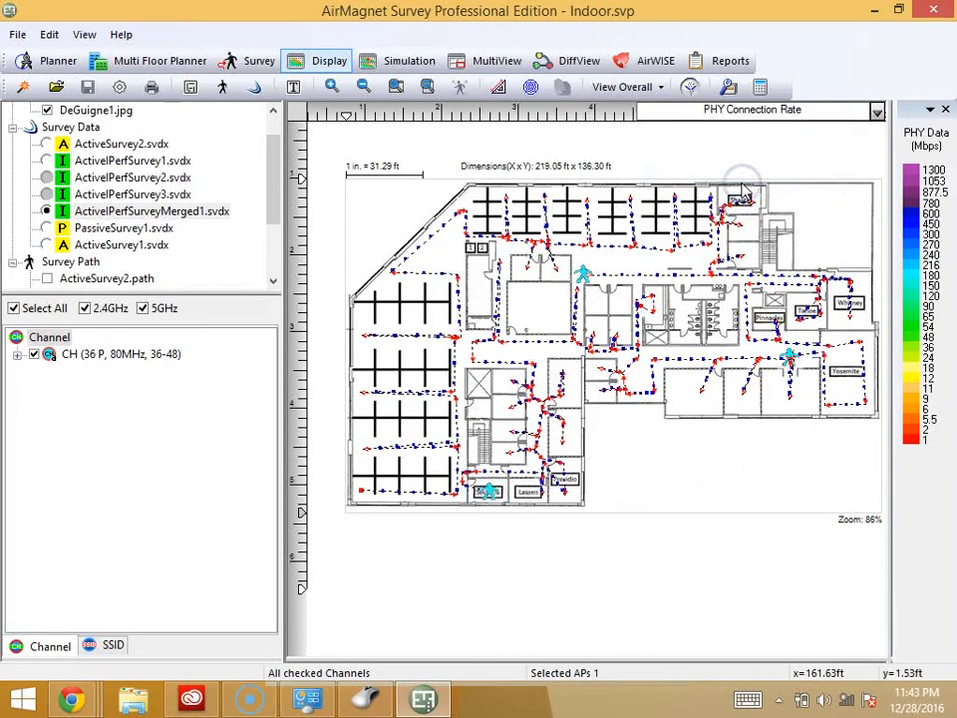
View the merged survey's 802.11ac: Max MCS (AP Tx) map with its modulation legend, and the Channel Overlap 802.11ac map.
{"action": "left_click", "coordinate": [876, 110]}
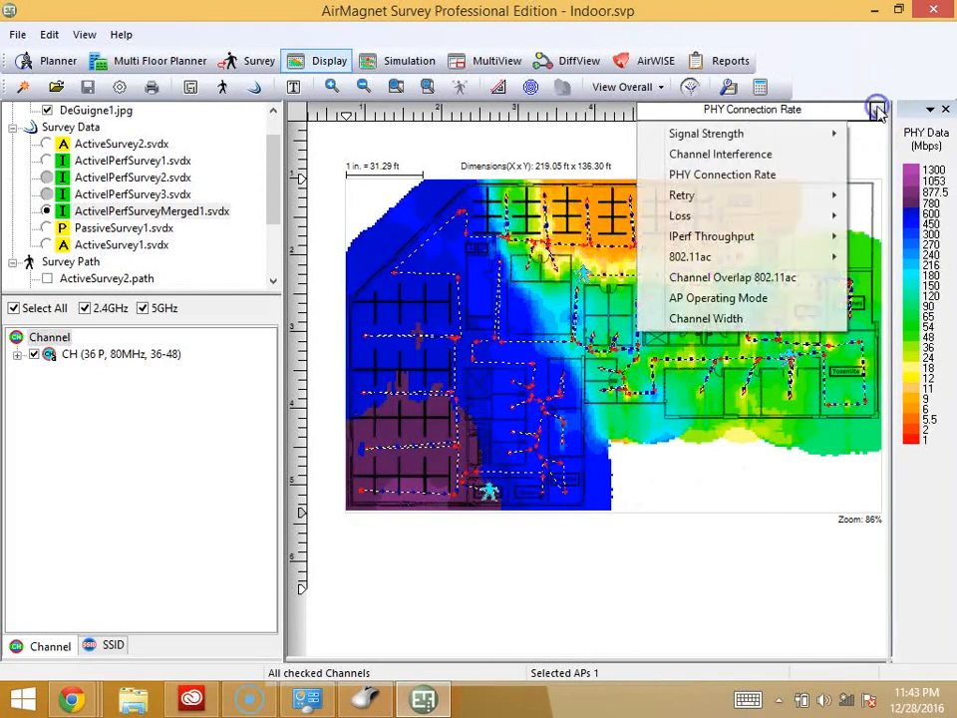
{"action": "mouse_move", "coordinate": [731, 267]}
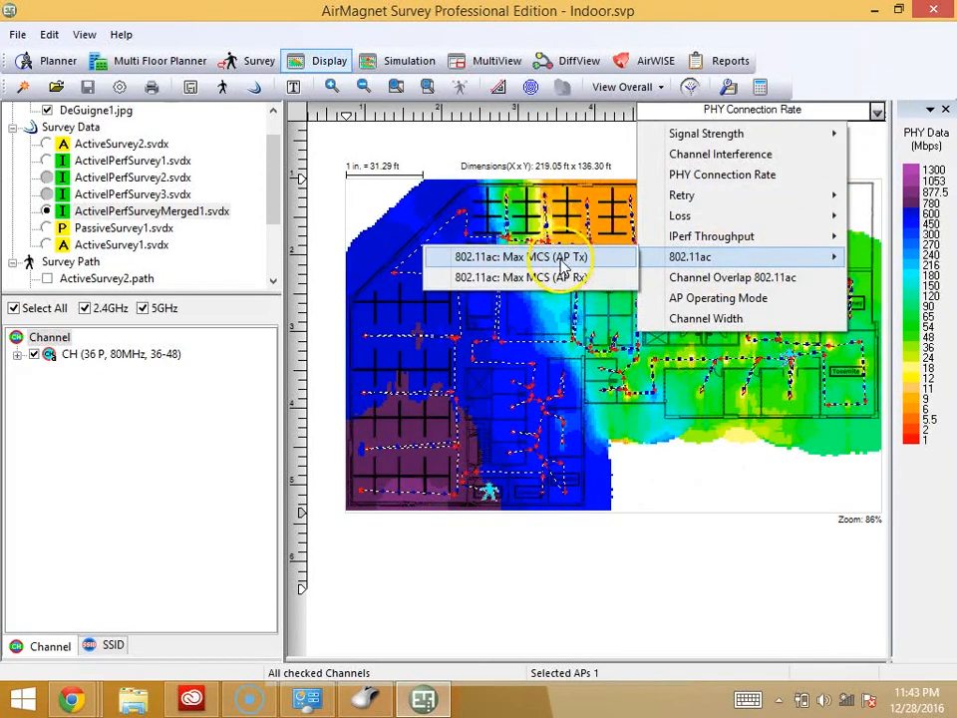
{"action": "left_click", "coordinate": [562, 265]}
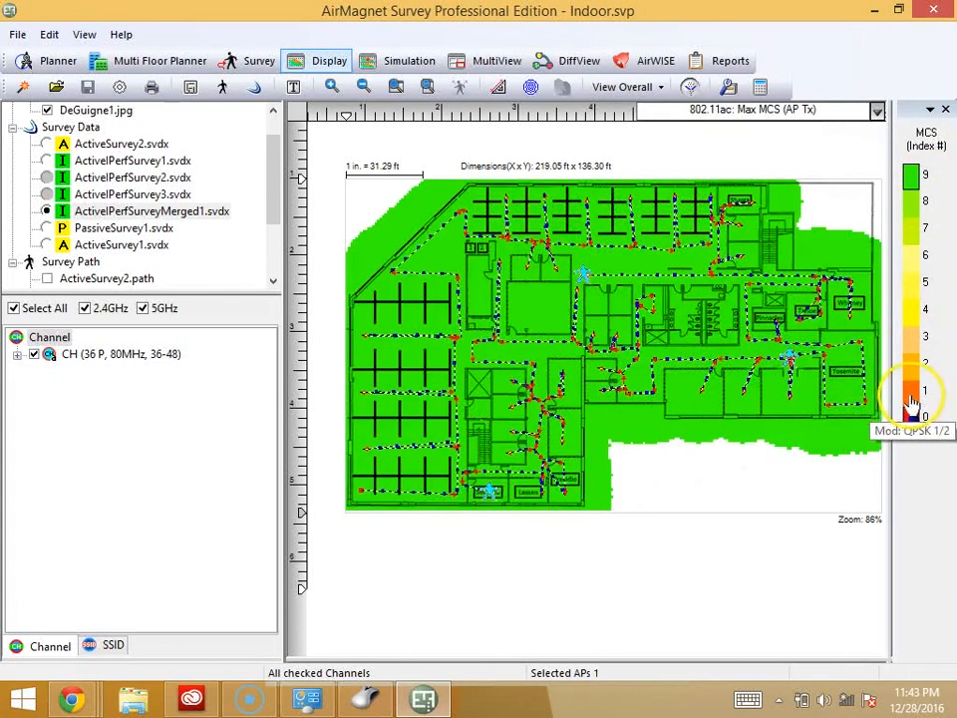
{"action": "left_click", "coordinate": [877, 112]}
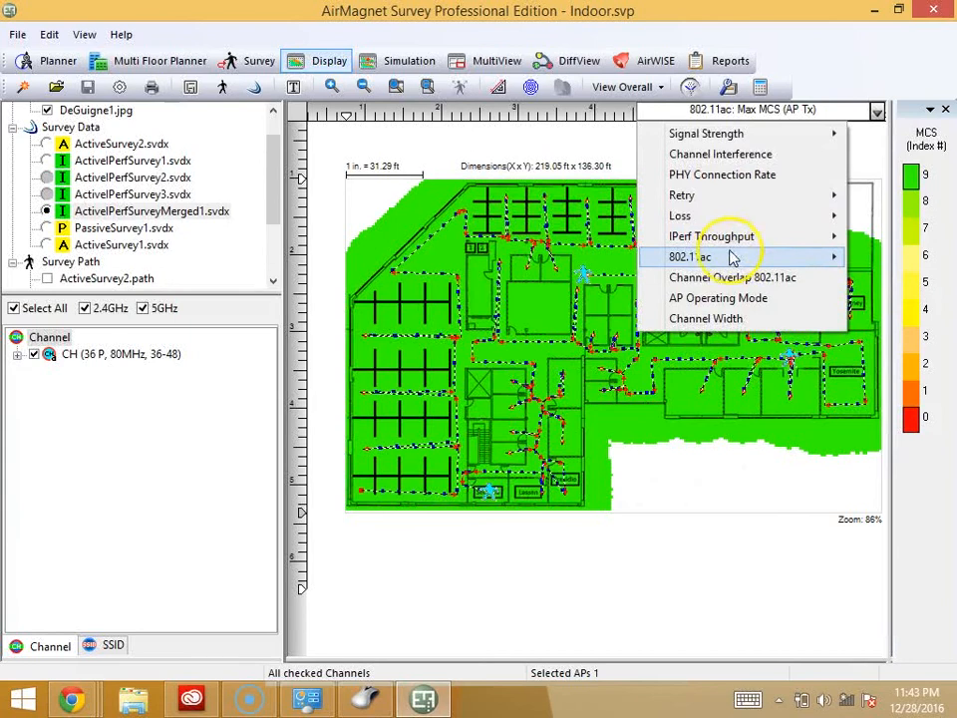
{"action": "left_click", "coordinate": [716, 280]}
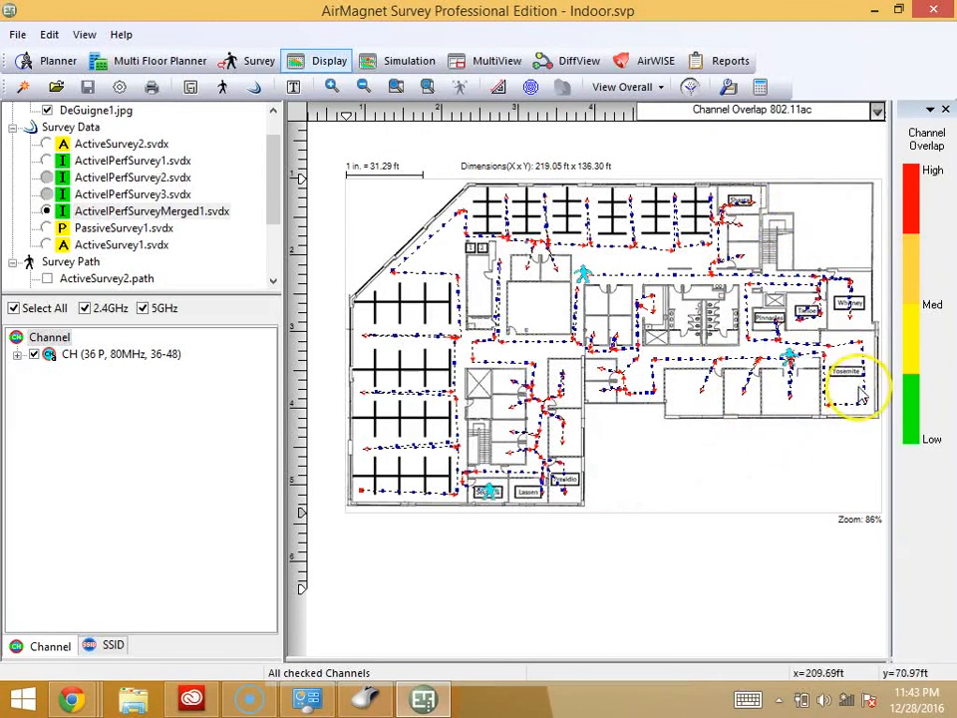
Load ActiveIPerfSurvey1 and display its Signal Strength (1st AP) heat map.
{"action": "left_click", "coordinate": [47, 160]}
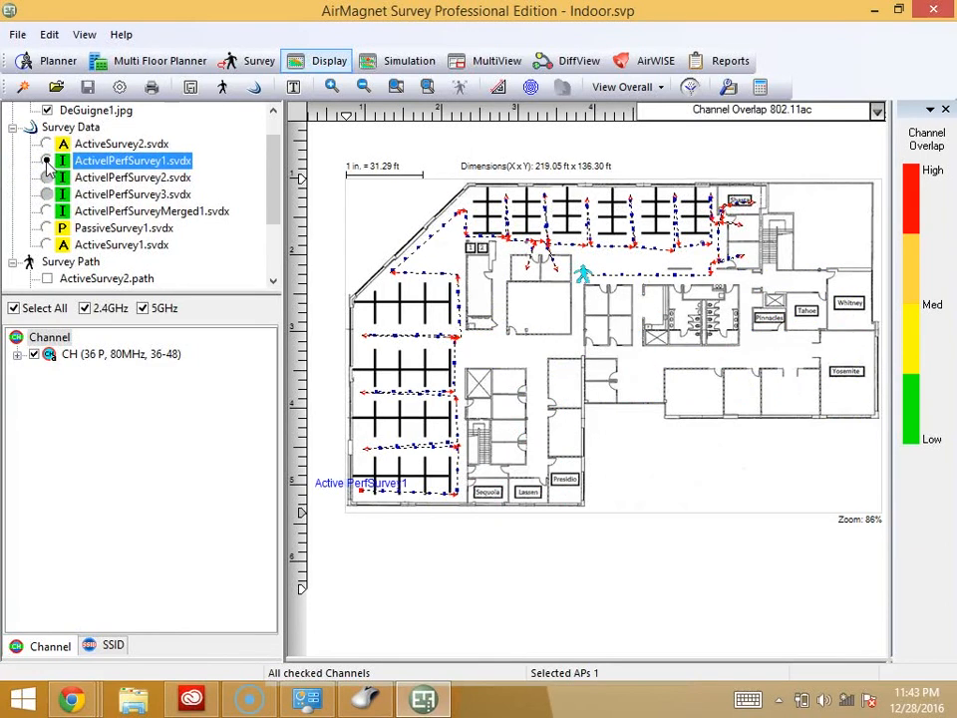
{"action": "left_click", "coordinate": [876, 111]}
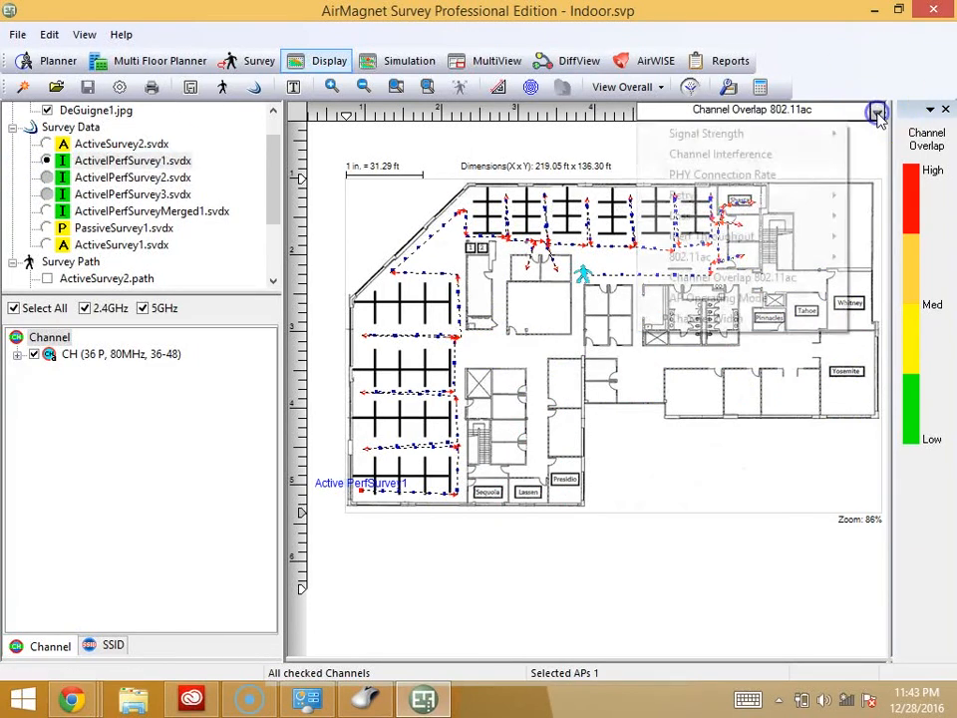
{"action": "mouse_move", "coordinate": [707, 141]}
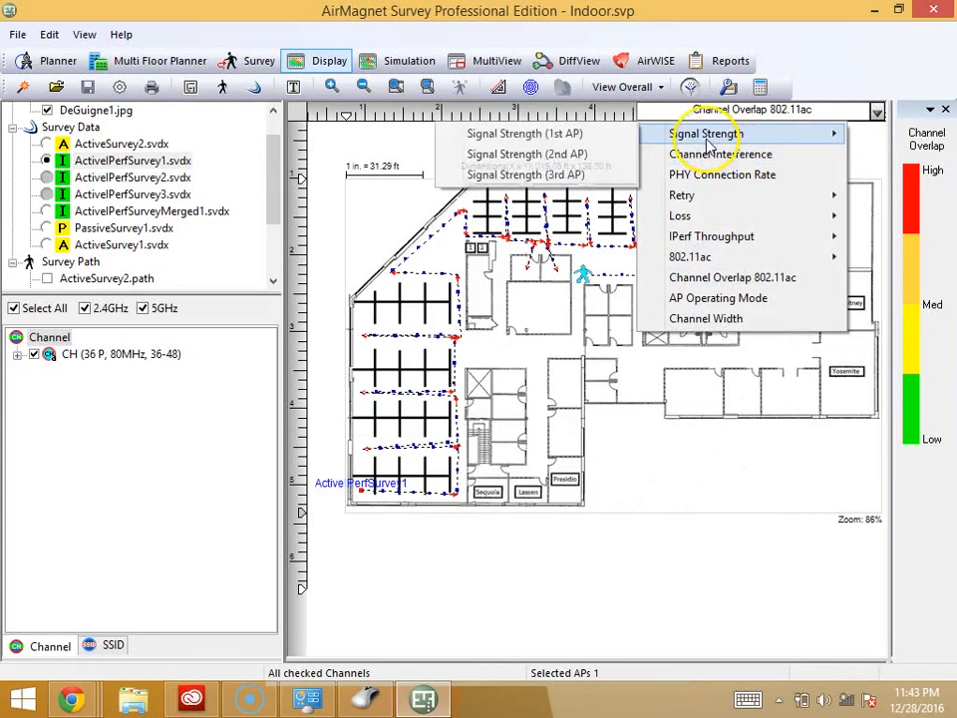
{"action": "left_click", "coordinate": [570, 134]}
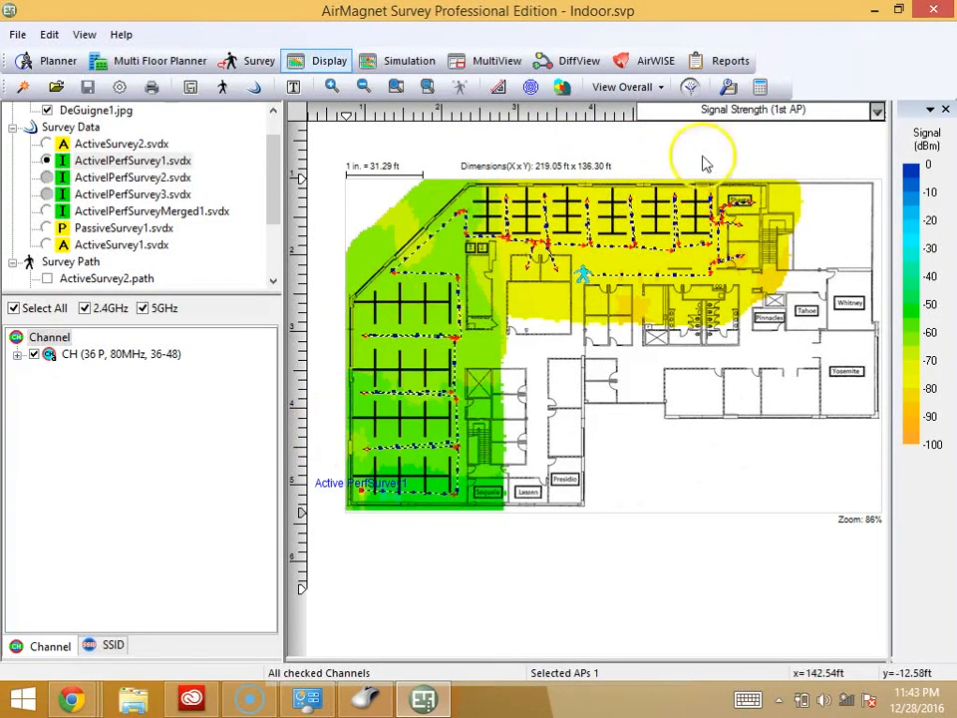
Compare the Signal Strength (1st AP) coverage of ActiveIPerfSurvey2, ActiveIPerfSurvey3 and ActiveIPerfSurveyMerged1 in turn.
{"action": "left_click", "coordinate": [47, 178]}
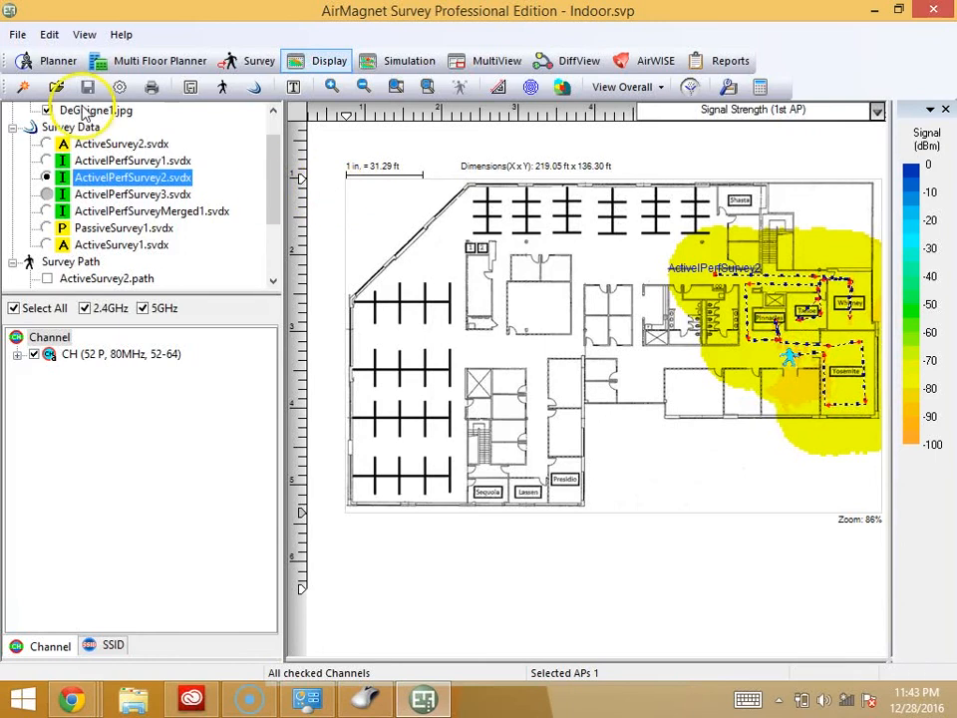
{"action": "left_click", "coordinate": [46, 195]}
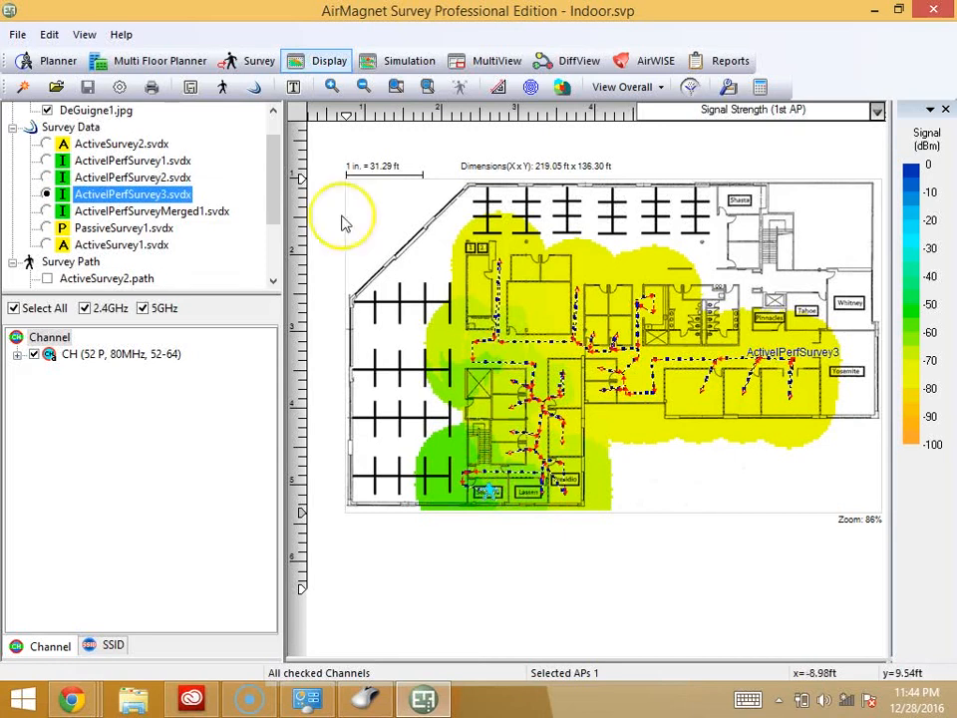
{"action": "left_click", "coordinate": [45, 210]}
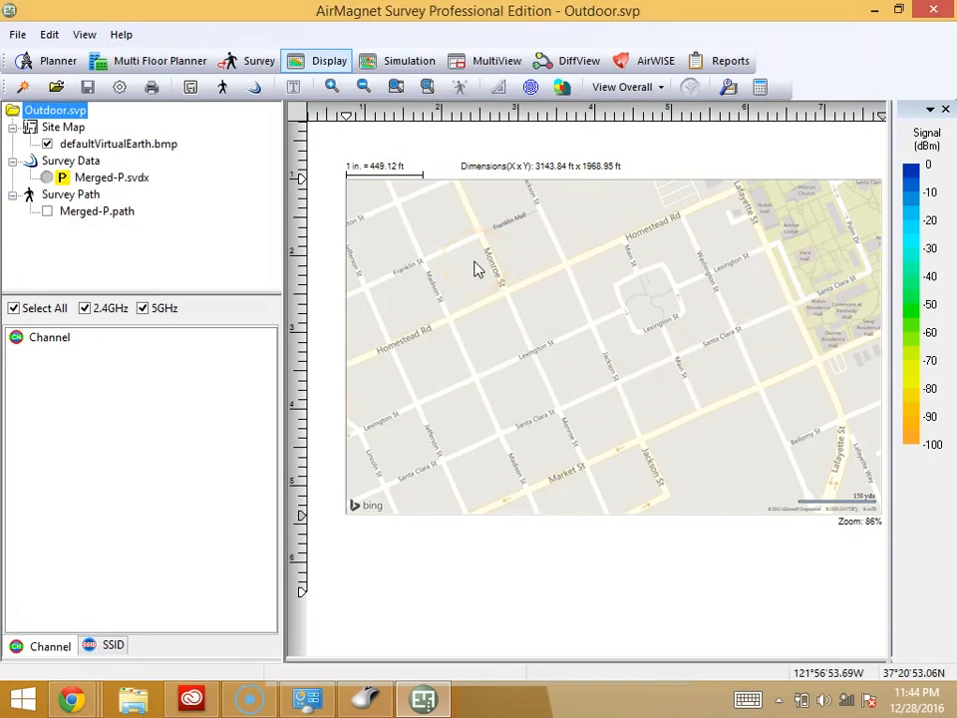
Load the Merged-P survey data of the Outdoor project and show its signal strength and path around Homestead Rd in an enlarged view.
{"action": "left_click", "coordinate": [47, 177]}
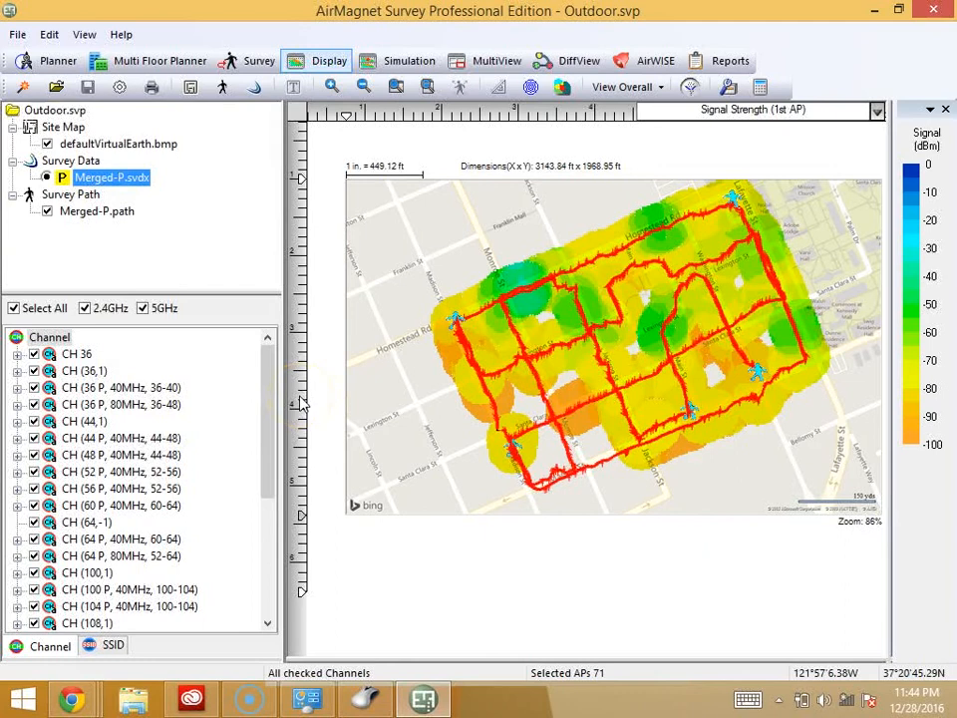
{"action": "left_click", "coordinate": [332, 86]}
{"action": "left_click", "coordinate": [332, 87]}
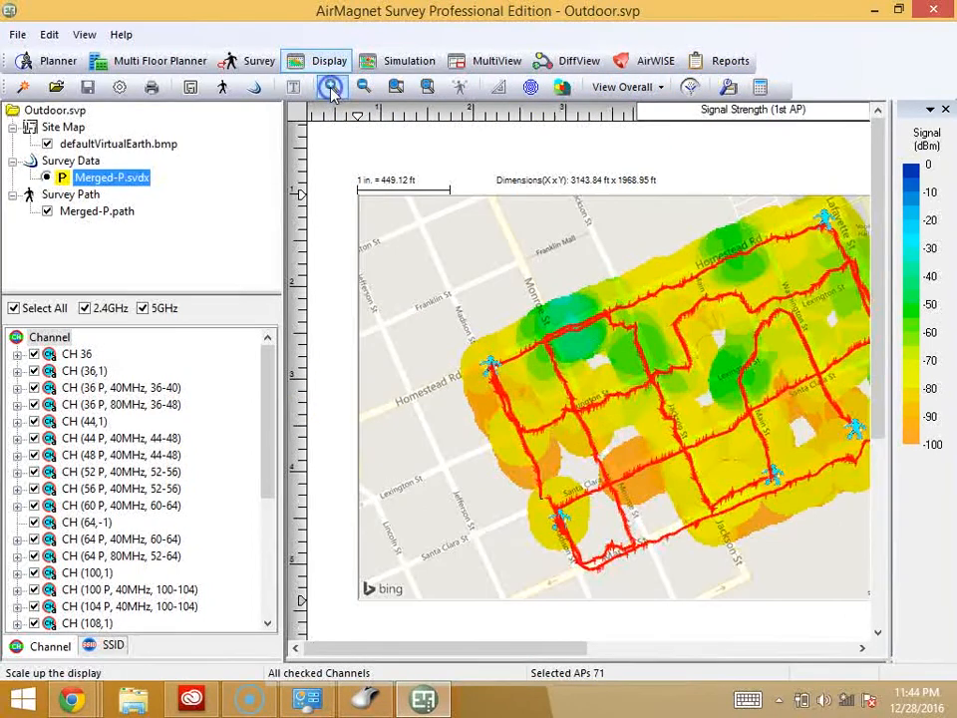
{"action": "left_click", "coordinate": [332, 87]}
{"action": "left_click_drag", "start_coordinate": [501, 650], "coordinate": [614, 647]}
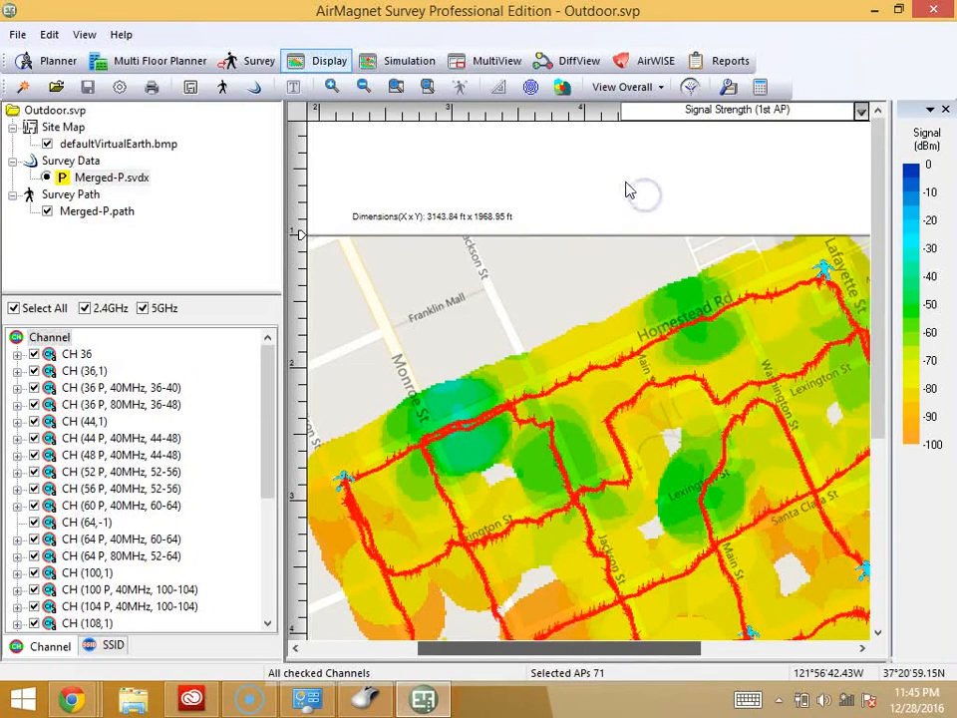
Examine the Merged-P survey path along Homestead Rd at high magnification and return to the wider street map.
{"action": "left_click", "coordinate": [335, 88]}
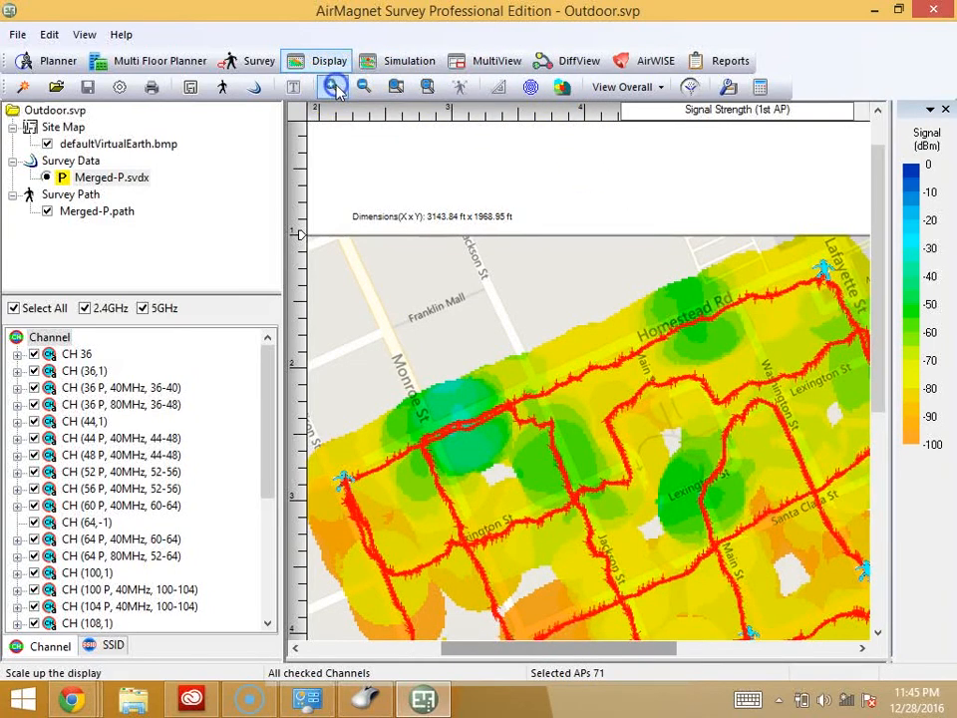
{"action": "left_click", "coordinate": [335, 90]}
{"action": "left_click", "coordinate": [335, 90]}
{"action": "left_click", "coordinate": [335, 89]}
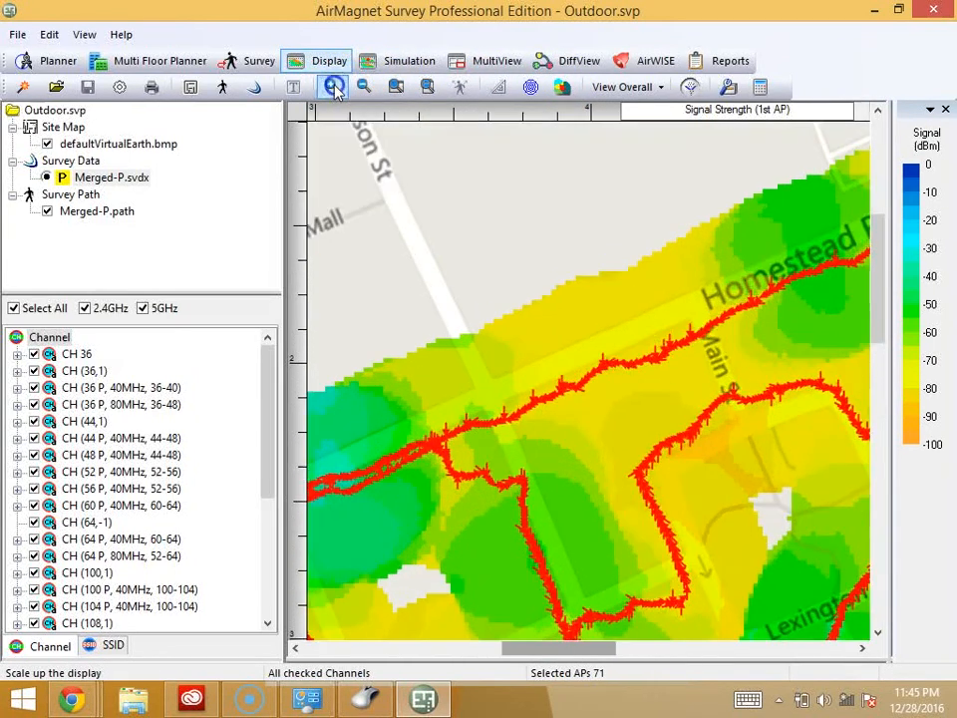
{"action": "left_click", "coordinate": [335, 90]}
{"action": "left_click", "coordinate": [335, 88]}
{"action": "left_click", "coordinate": [335, 87]}
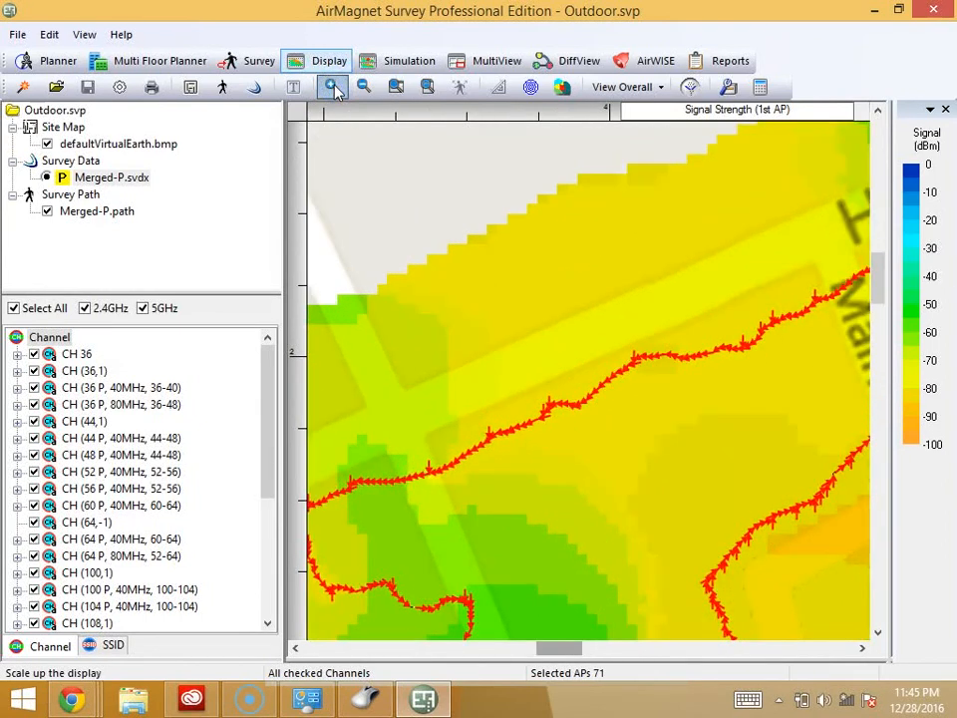
{"action": "left_click", "coordinate": [335, 87]}
{"action": "left_click", "coordinate": [335, 87]}
{"action": "left_click", "coordinate": [574, 510]}
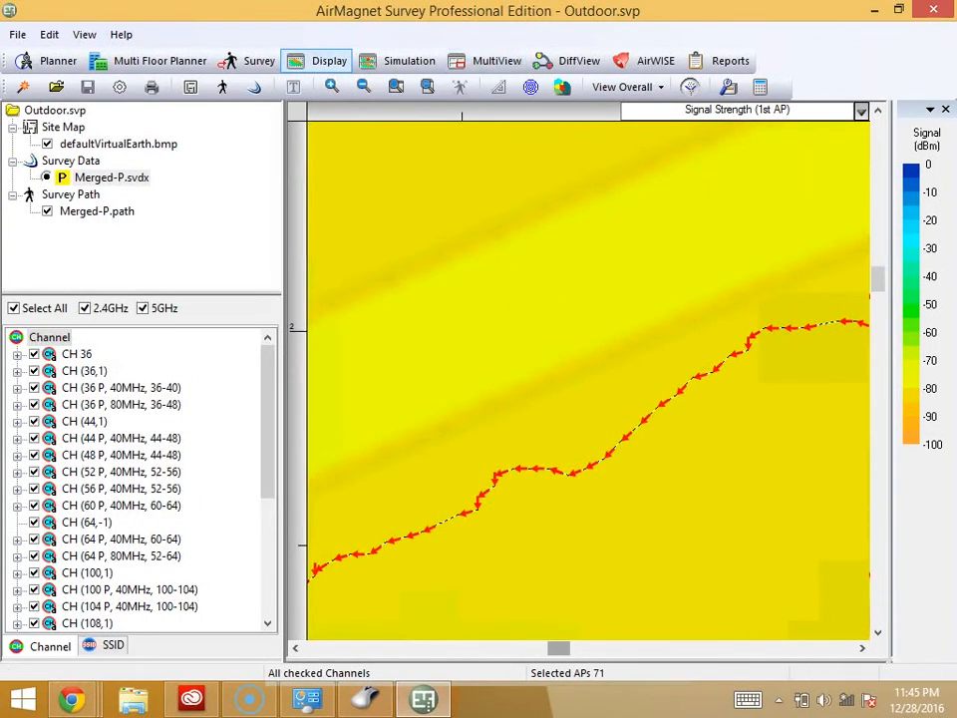
{"action": "scroll", "coordinate": [563, 399], "scroll_direction": "down", "scroll_amount": 5}
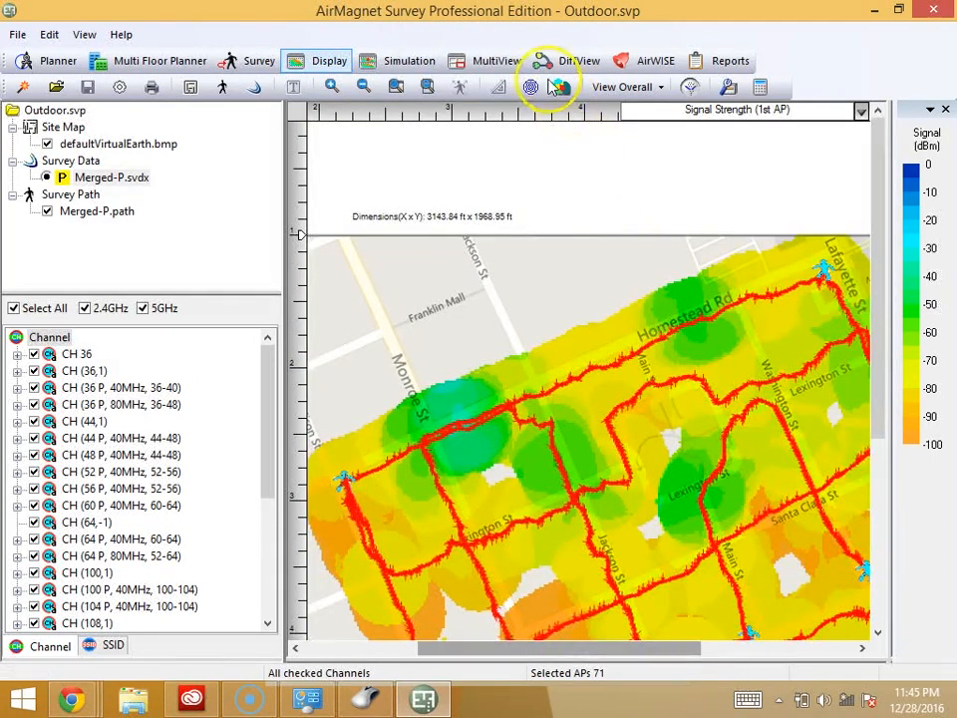
Inspect the individual direction arrows of the outdoor survey path on Homestead Rd near Main St in close-up.
{"action": "left_click", "coordinate": [332, 87]}
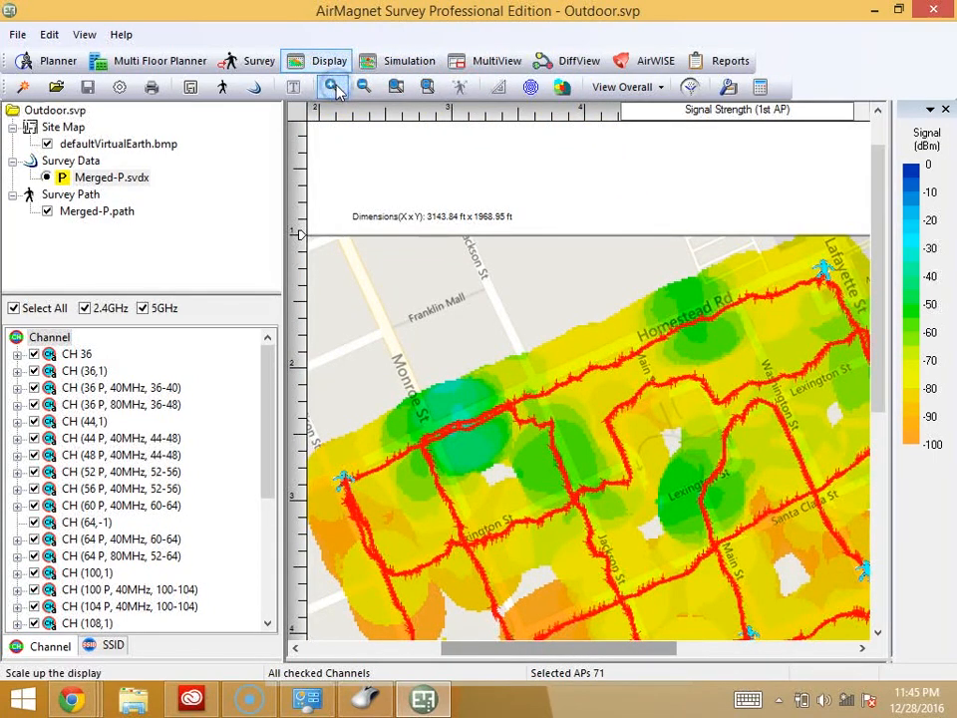
{"action": "left_click", "coordinate": [332, 87]}
{"action": "left_click", "coordinate": [332, 87]}
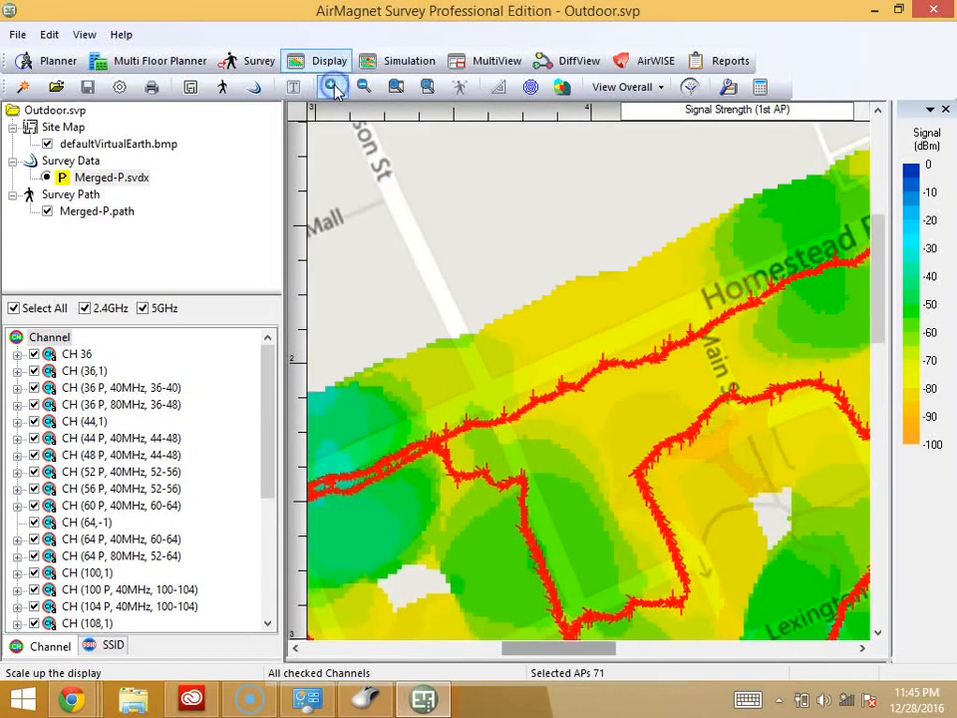
{"action": "left_click", "coordinate": [332, 87]}
{"action": "left_click", "coordinate": [332, 87]}
{"action": "left_click", "coordinate": [332, 86]}
{"action": "left_click", "coordinate": [332, 87]}
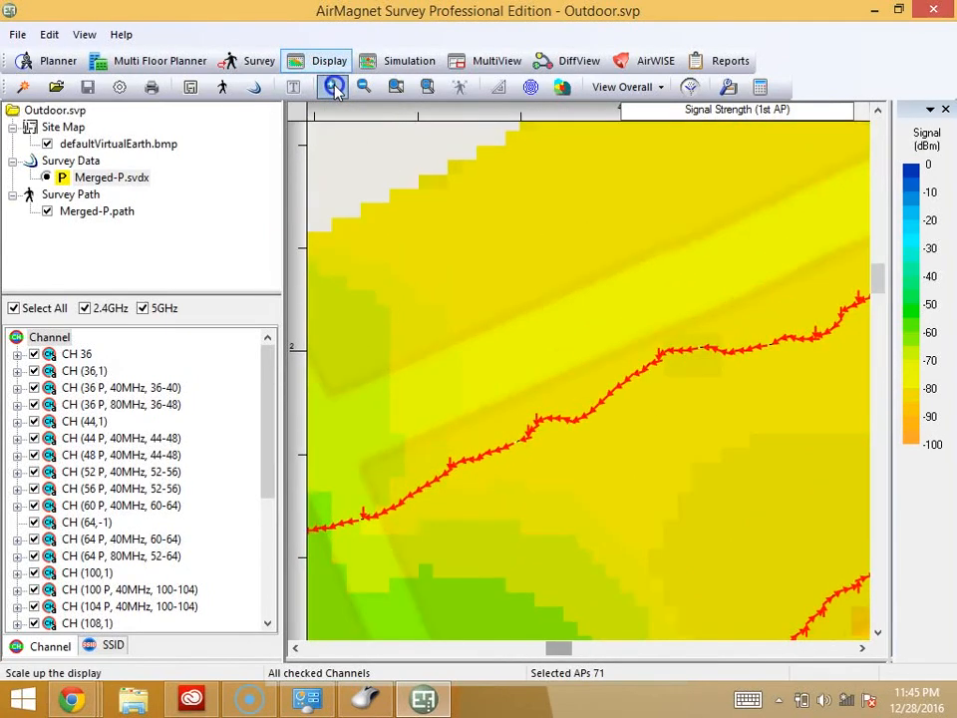
{"action": "left_click", "coordinate": [332, 86]}
{"action": "left_click", "coordinate": [607, 462]}
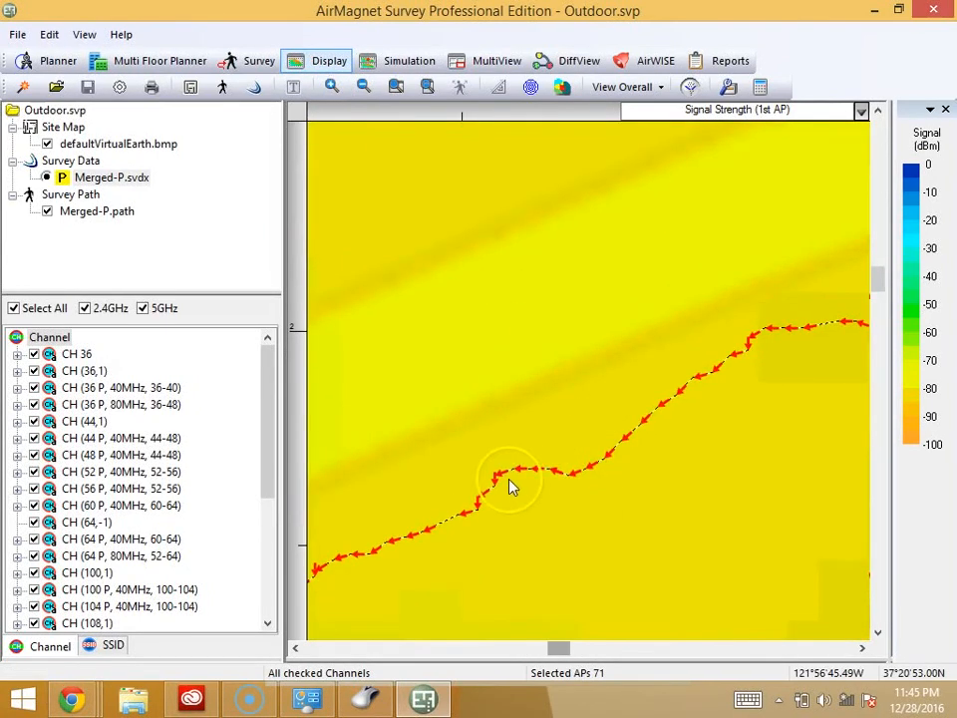